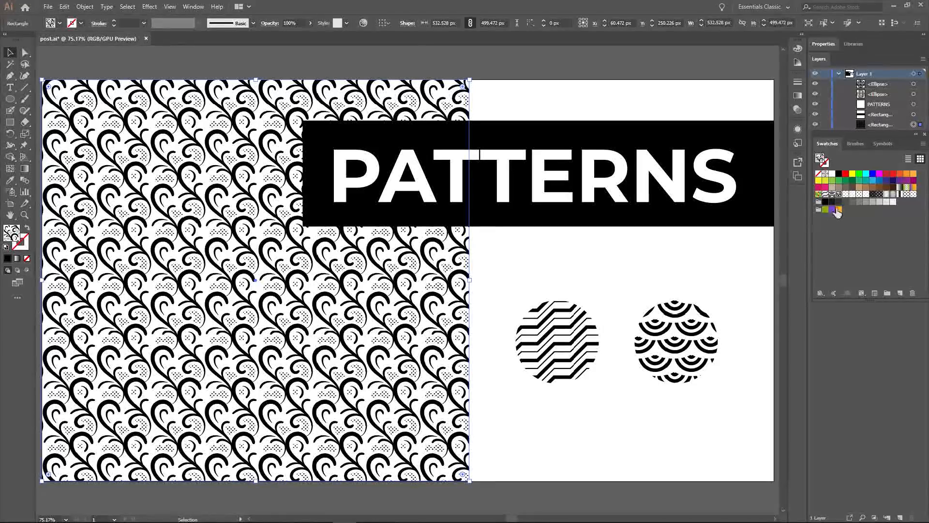
# Delete the two pattern-filled circles below the PATTERNS title.
pyautogui.click(663, 321)
pyautogui.press('Delete')
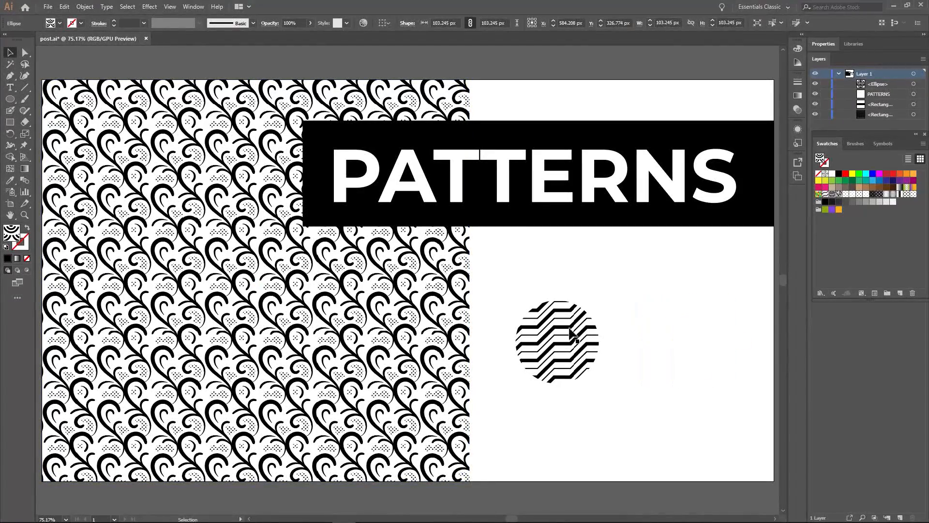
pyautogui.click(557, 341)
pyautogui.press('Delete')
# Try the zigzag line pattern swatch and the scalloped arc pattern swatch as the fill of the large rectangle.
pyautogui.click(373, 286)
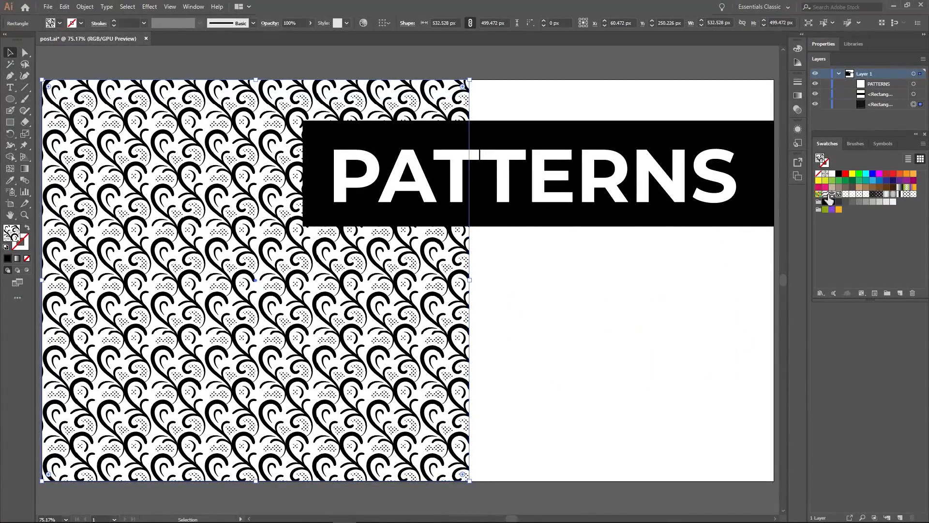
pyautogui.click(825, 195)
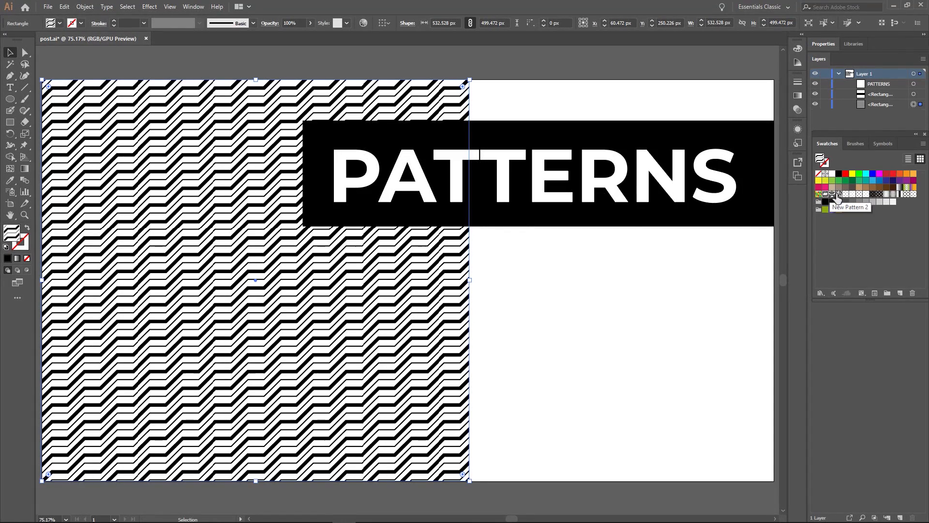
pyautogui.click(837, 194)
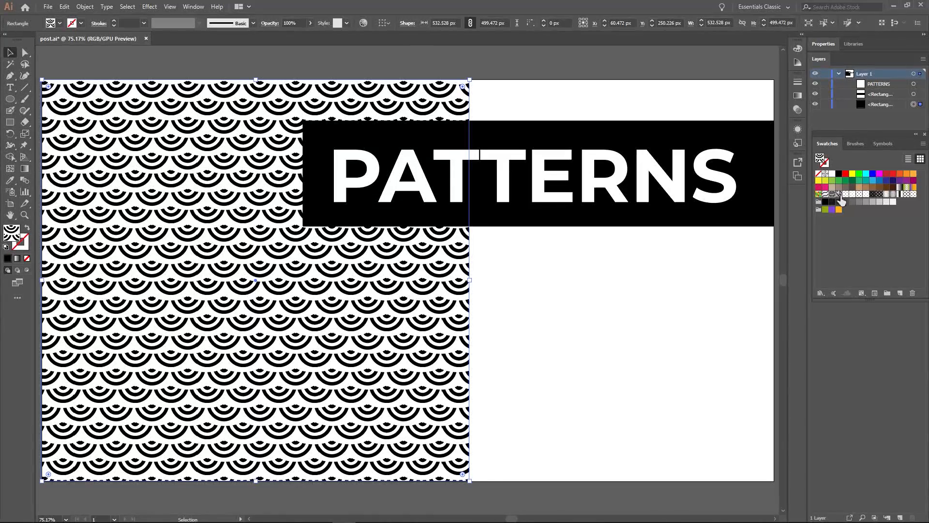
pyautogui.click(842, 195)
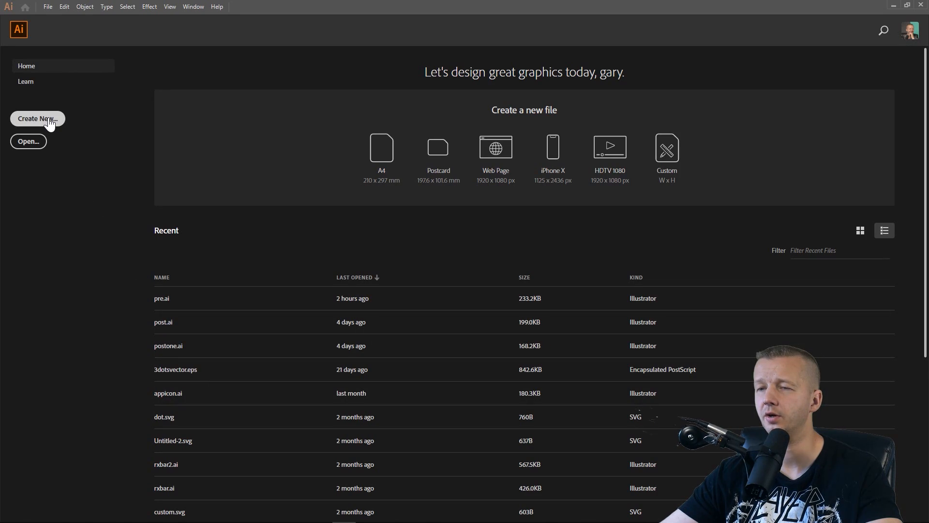
# Create a new document 500 px wide and 500 px high.
pyautogui.click(50, 121)
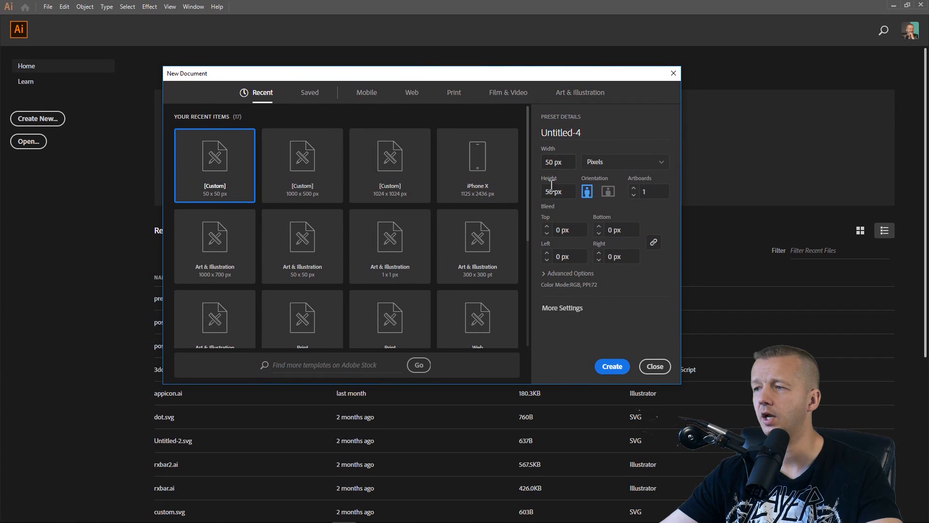
pyautogui.click(555, 163)
pyautogui.click(555, 162)
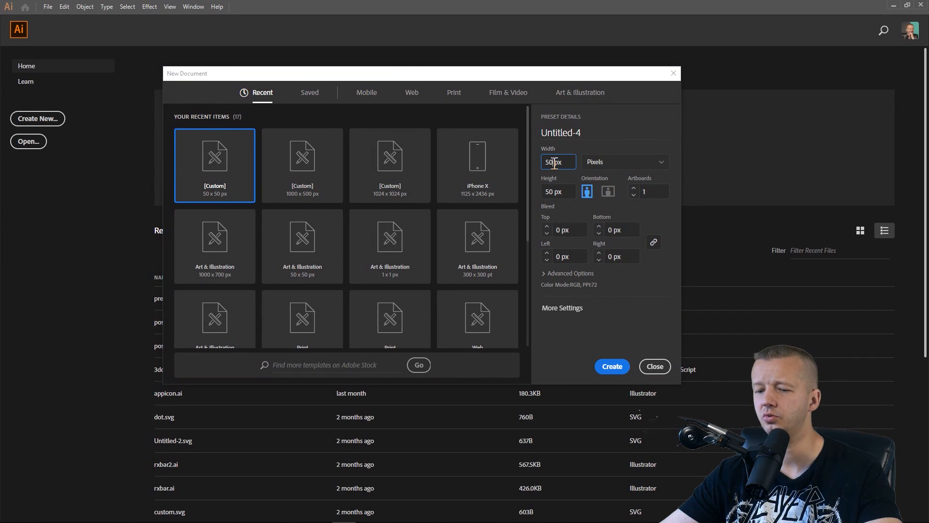
pyautogui.write('0')
pyautogui.click(553, 190)
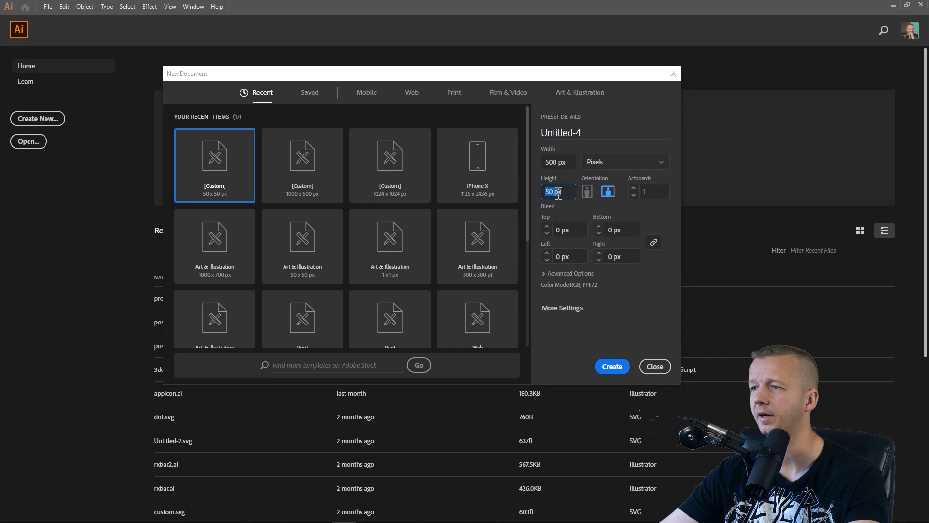
pyautogui.click(555, 192)
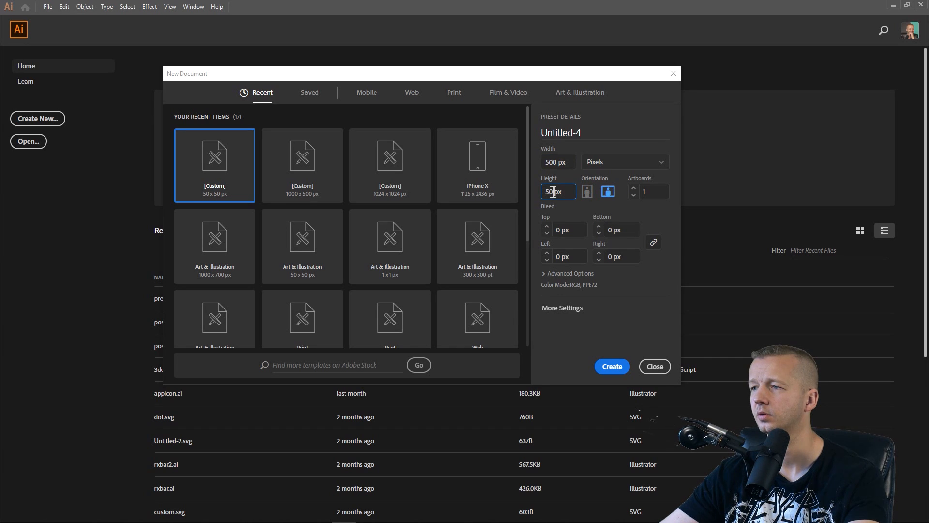
pyautogui.write('0')
pyautogui.click(611, 372)
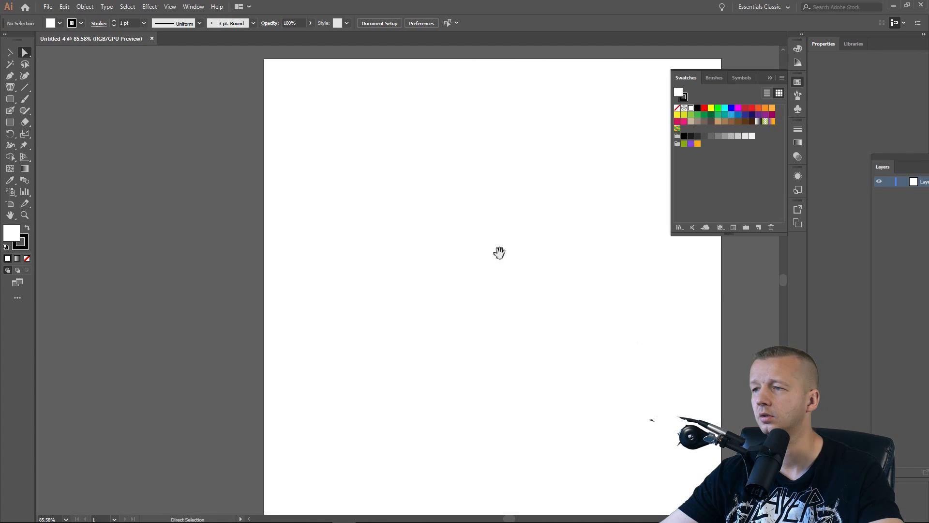
# Turn off Snap to Pixel for the new document and activate the Pen tool.
pyautogui.moveTo(497, 253); pyautogui.dragTo(399, 244)
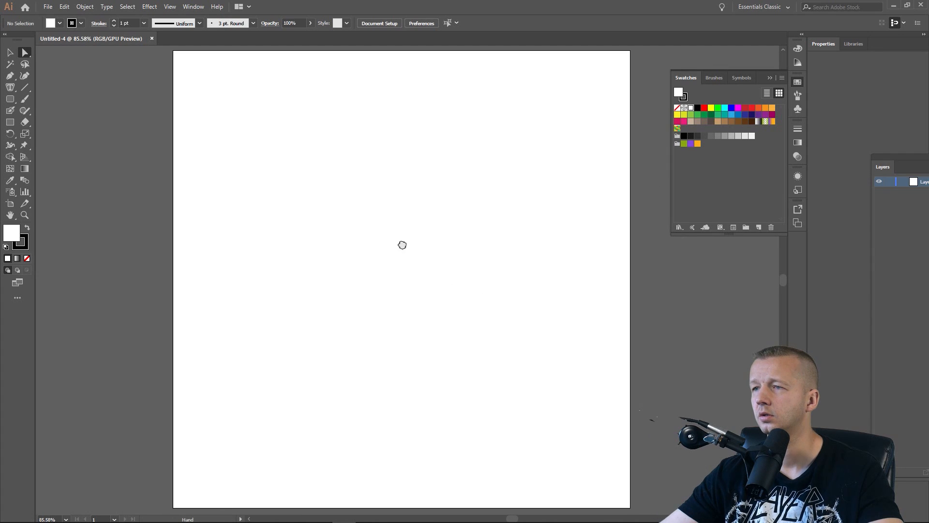
pyautogui.click(171, 7)
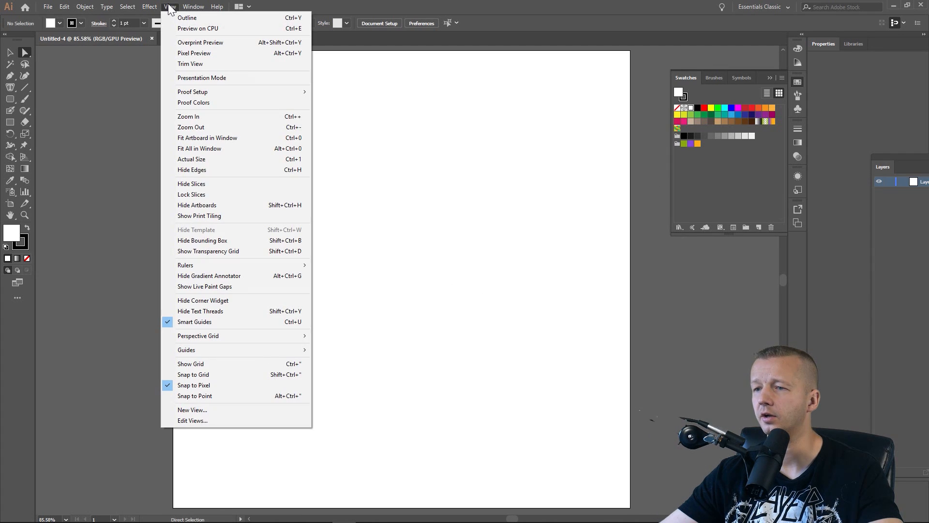
pyautogui.click(196, 386)
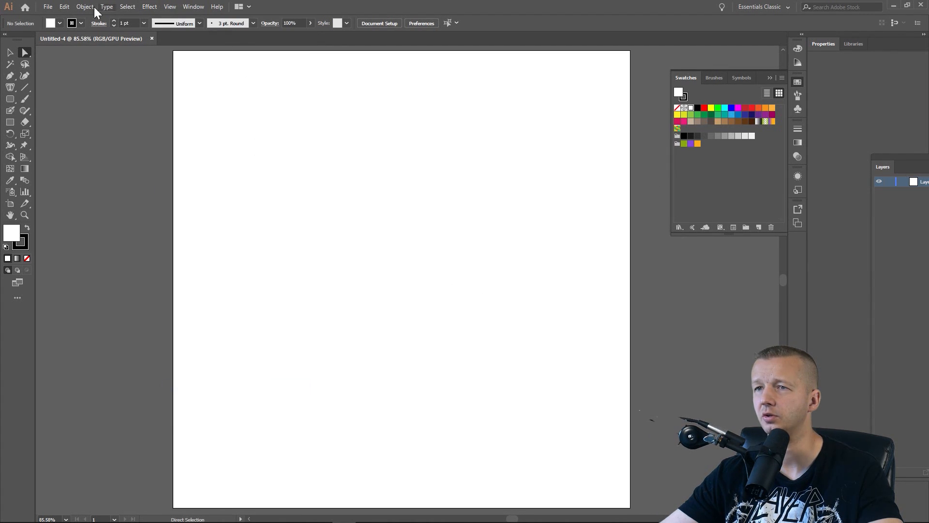
pyautogui.click(63, 8)
pyautogui.press('Escape')
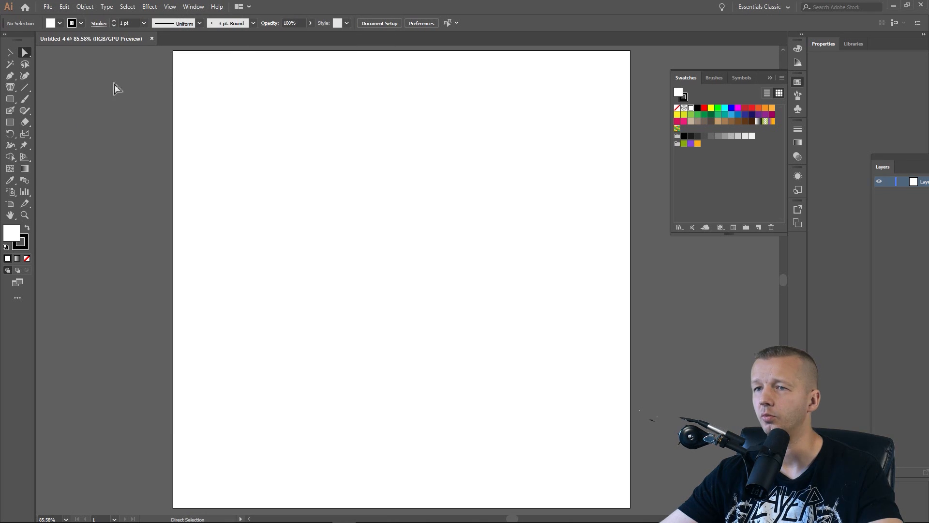
pyautogui.click(9, 78)
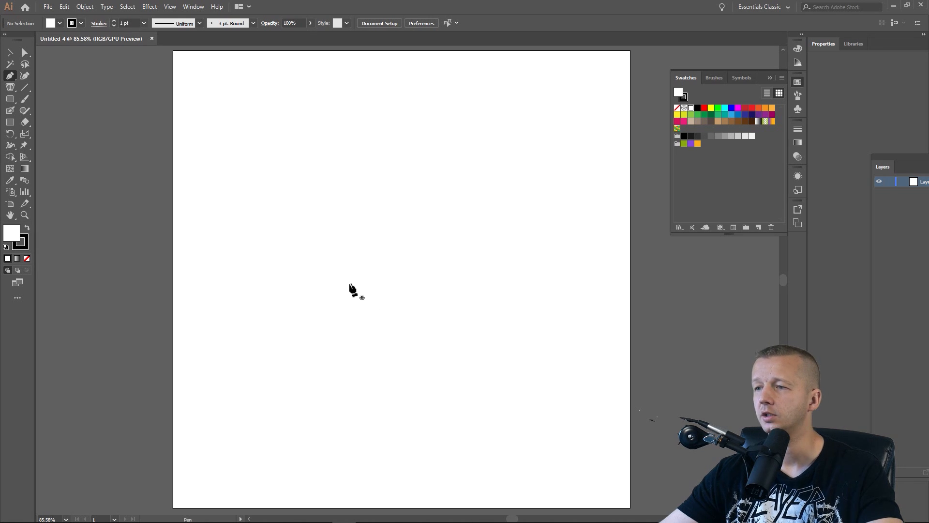
pyautogui.click(346, 280)
pyautogui.scroll(3, 363, 277)
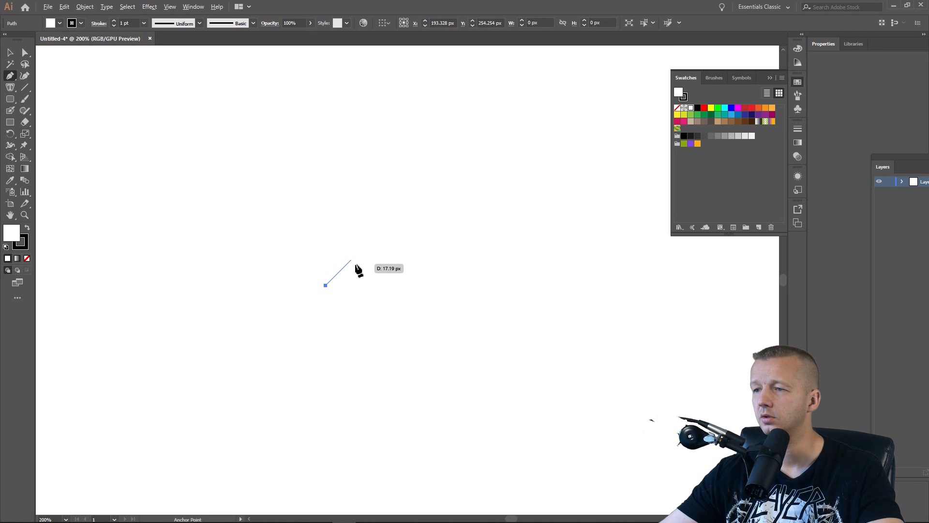
pyautogui.moveTo(345, 266)
pyautogui.mouseDown()
pyautogui.moveTo(382, 265)
pyautogui.moveTo(399, 251)
pyautogui.mouseUp()
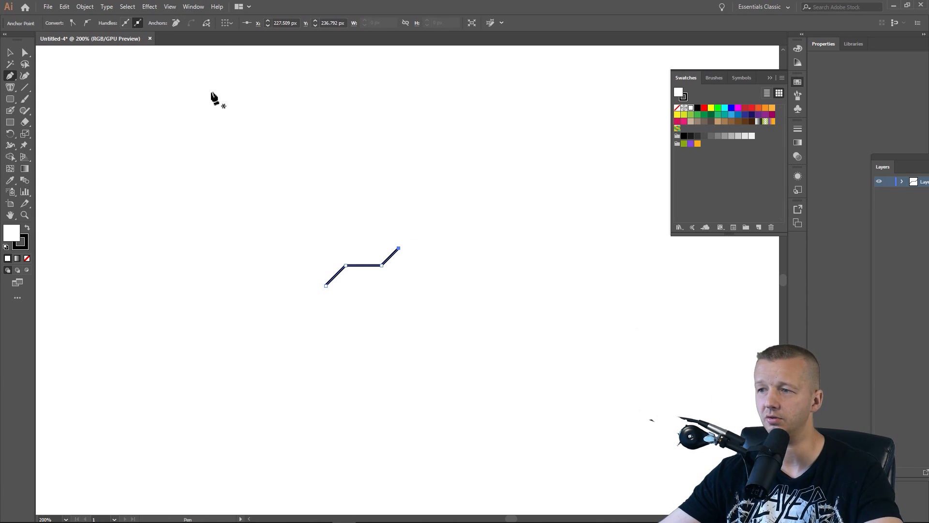
pyautogui.hotkey('ctrl', 'z')
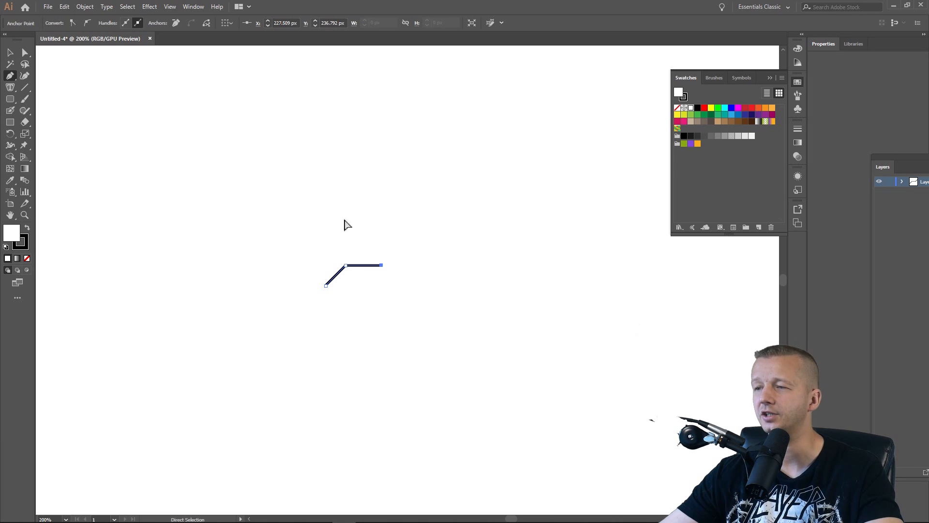
pyautogui.hotkey('ctrl', 'z')
pyautogui.hotkey('ctrl', 'z')
pyautogui.hotkey('ctrl', 'z')
# Show the document grid on the empty artboard.
pyautogui.click(193, 6)
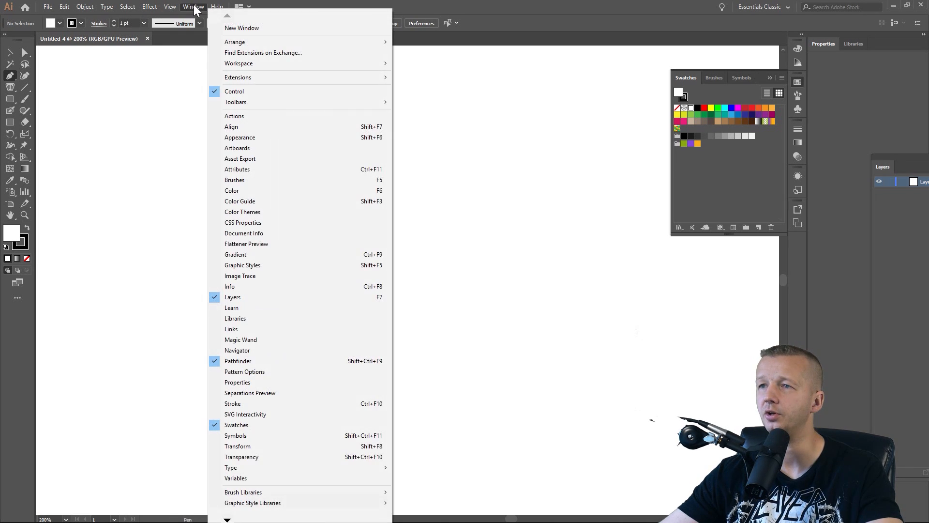
pyautogui.moveTo(171, 6)
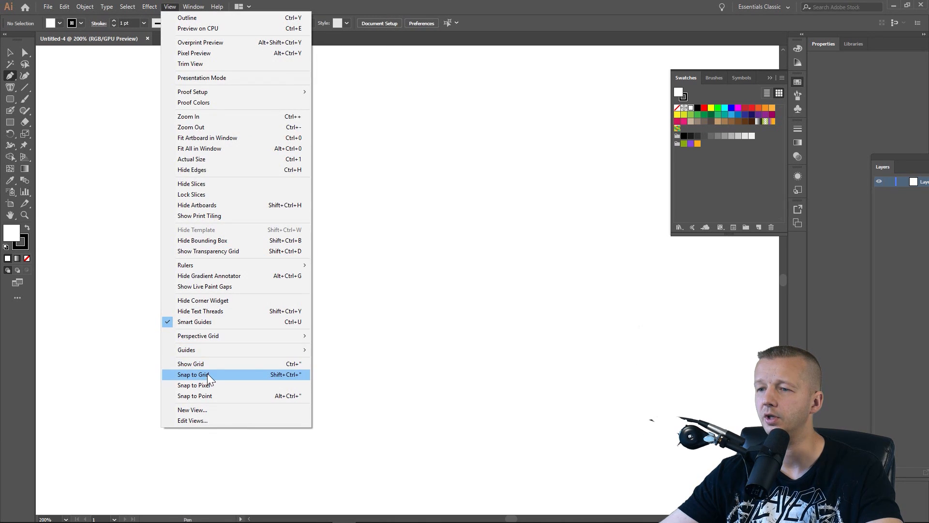
pyautogui.click(237, 366)
# Draw an open path along the grid: two squares diagonally up to the right, four squares horizontally right, and two squares diagonally up again.
pyautogui.hotkey('ctrl', '+')
pyautogui.hotkey('ctrl', '+')
pyautogui.hotkey('ctrl', '+')
pyautogui.moveTo(352, 238); pyautogui.dragTo(300, 309)
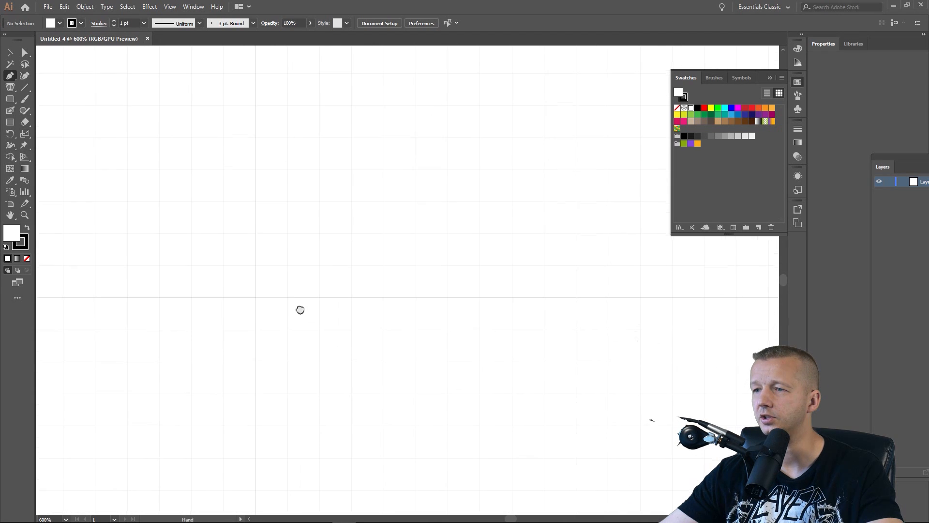
pyautogui.click(255, 299)
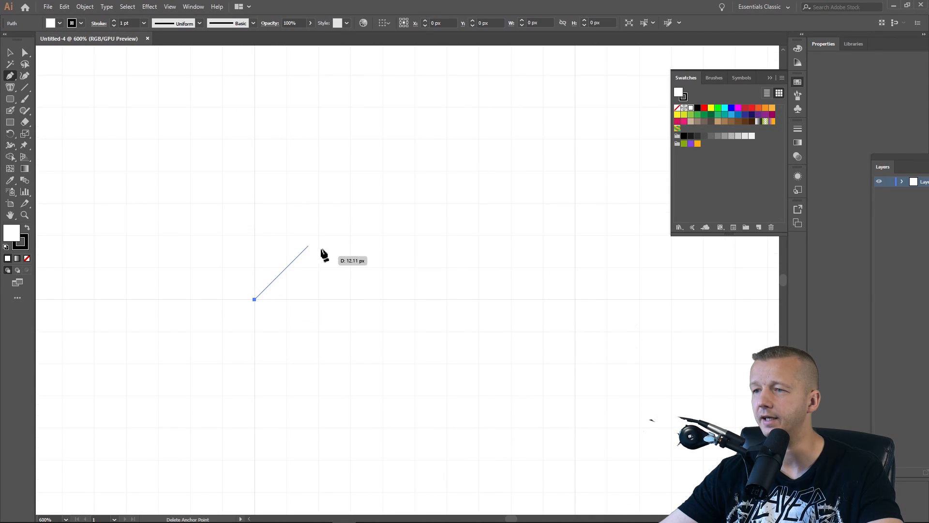
pyautogui.click(319, 234)
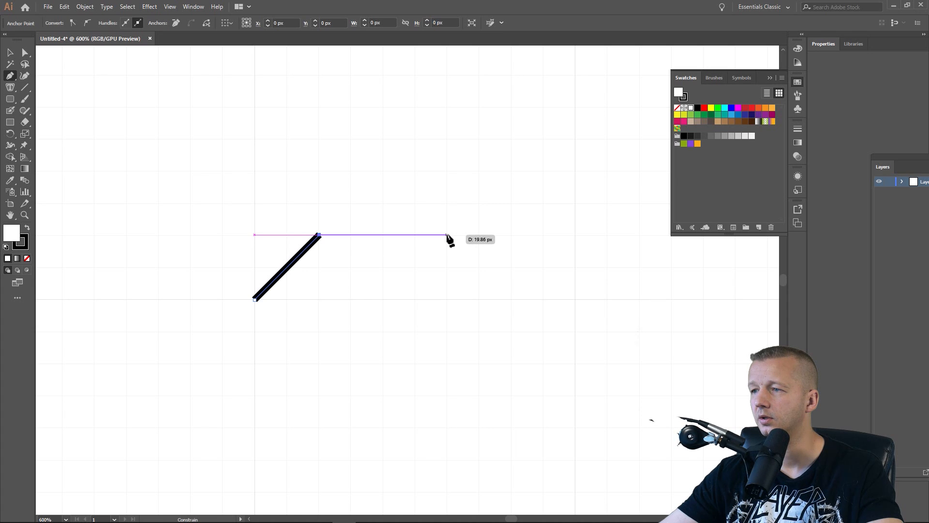
pyautogui.click(447, 235)
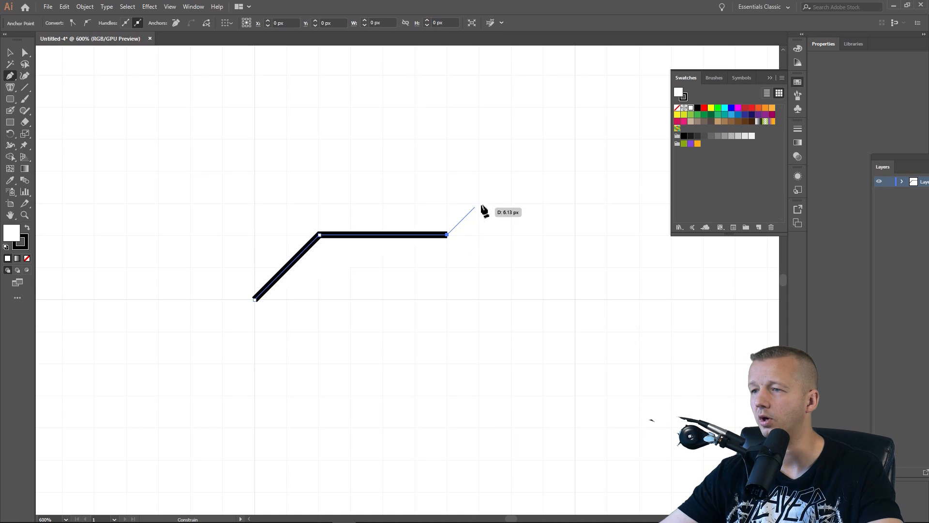
pyautogui.click(511, 171)
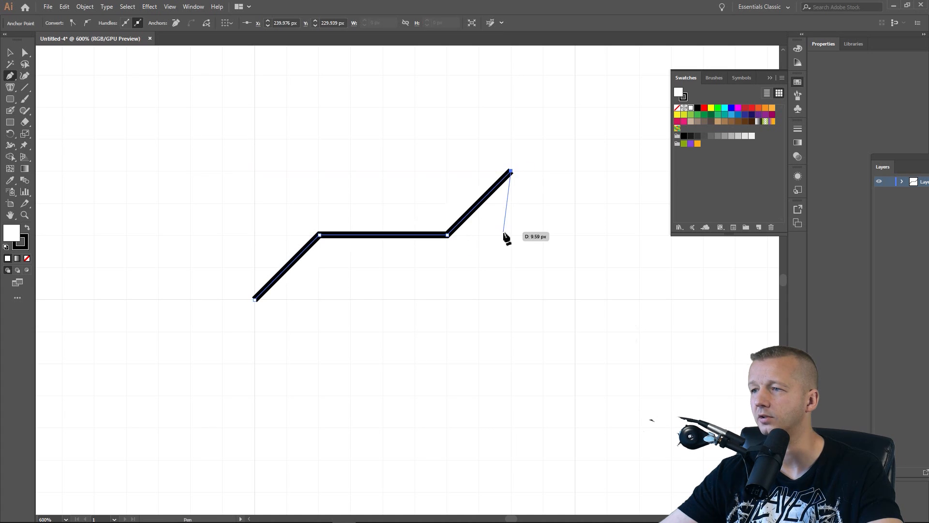
pyautogui.press('Escape')
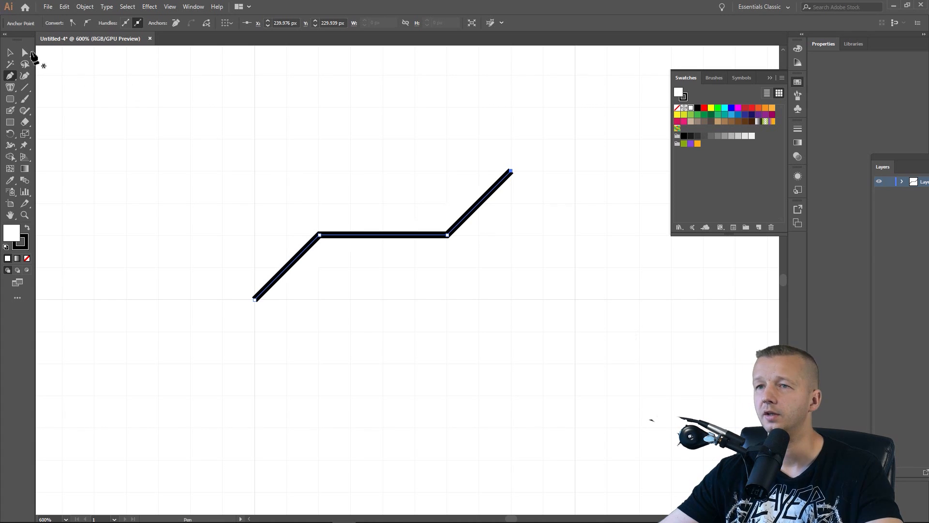
# Select the whole zigzag path and hide the grid.
pyautogui.click(10, 53)
pyautogui.click(149, 8)
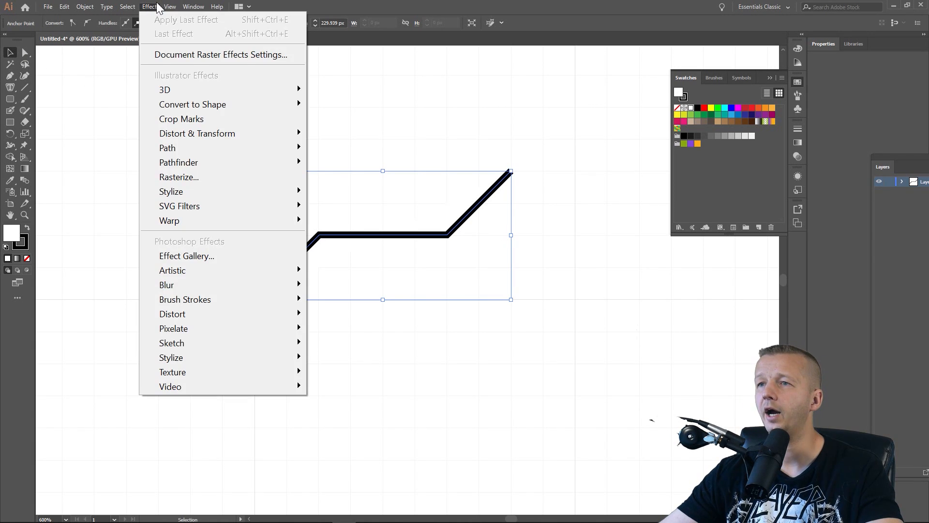
pyautogui.moveTo(171, 9)
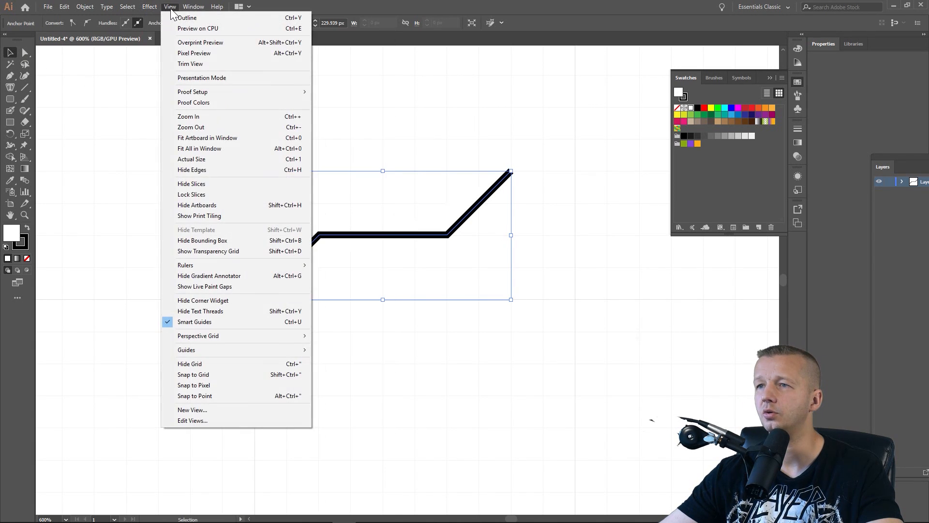
pyautogui.click(205, 364)
# Open the Pattern Options and make a pattern from the selected zigzag path.
pyautogui.scroll(-3, 373, 255)
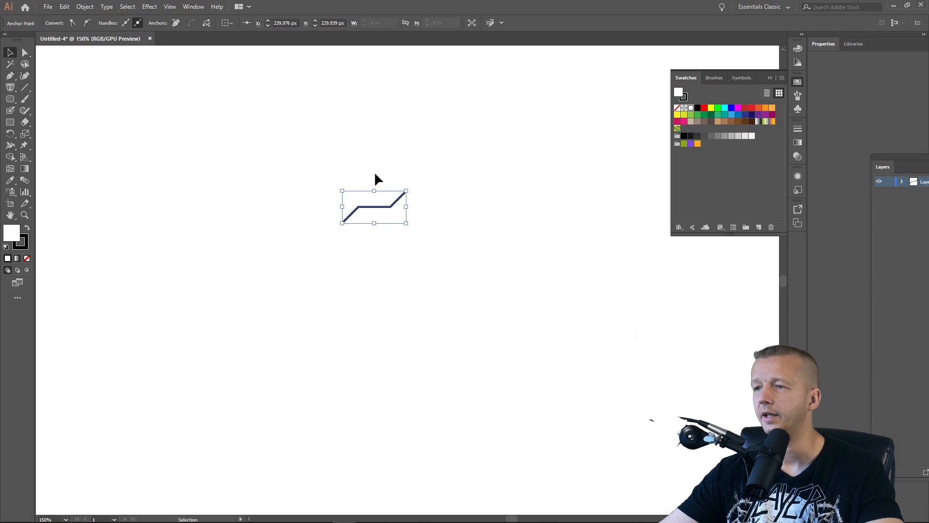
pyautogui.scroll(-2, 376, 178)
pyautogui.click(190, 7)
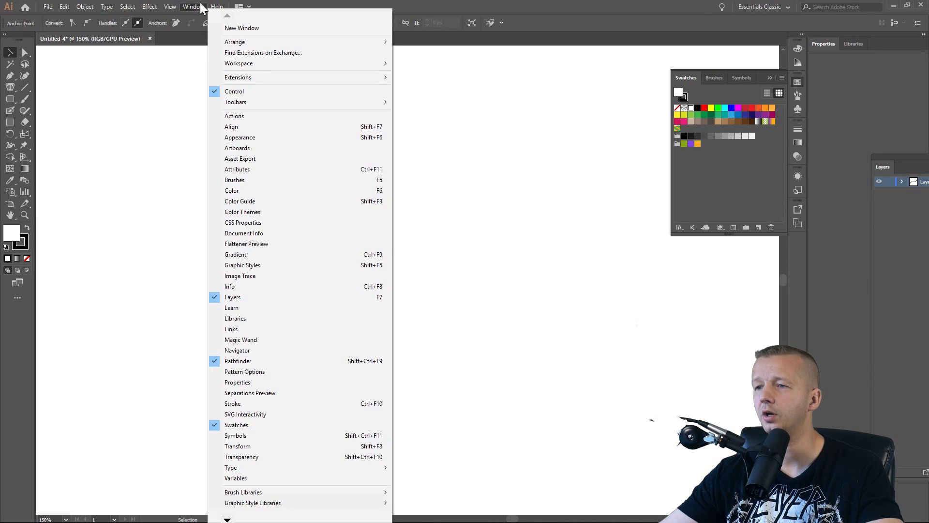
pyautogui.click(255, 373)
pyautogui.click(177, 124)
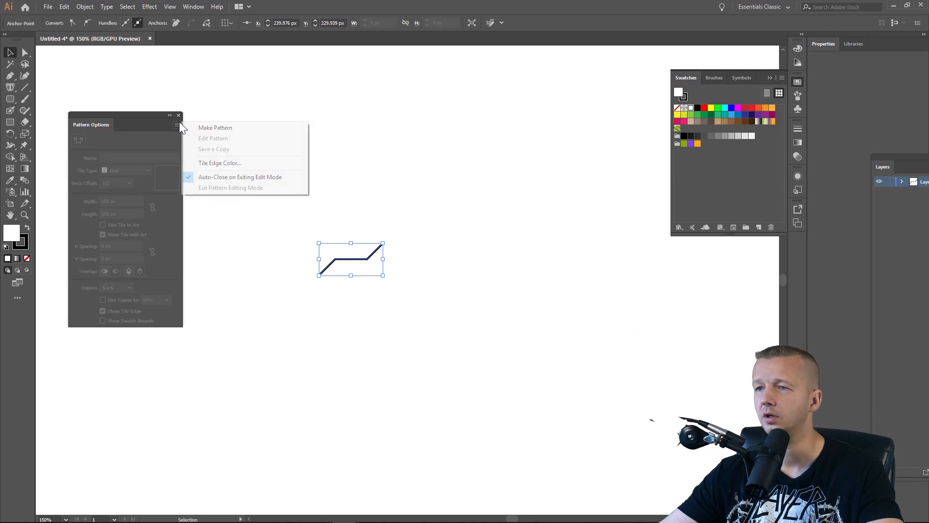
pyautogui.click(223, 127)
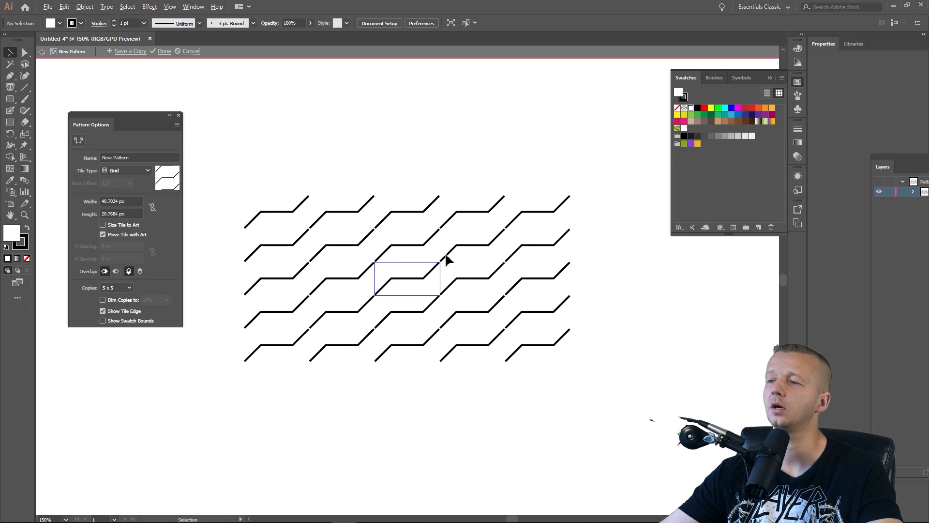
# Inspect how the copies join at the tile edges and set the pattern's tile type to Brick by Row.
pyautogui.scroll(4, 445, 257)
pyautogui.moveTo(424, 250); pyautogui.dragTo(521, 224)
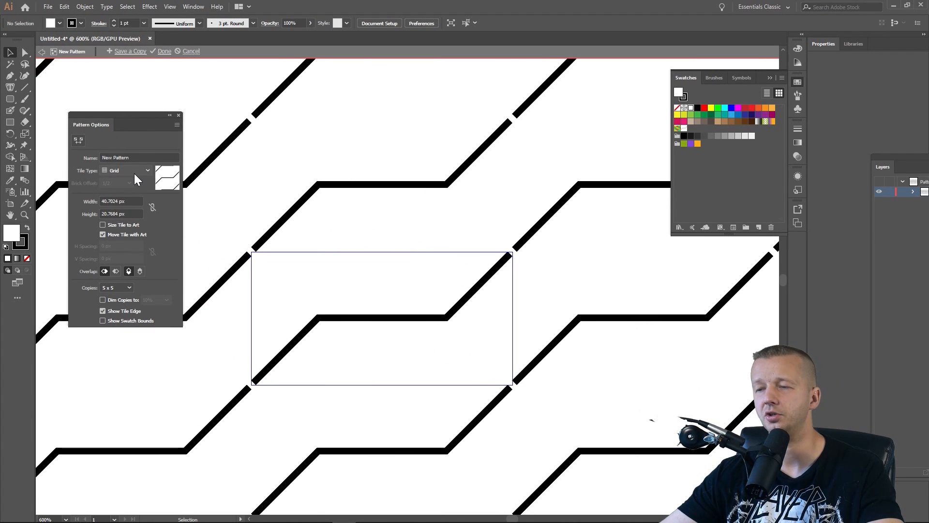
pyautogui.scroll(-1, 133, 173)
pyautogui.scroll(-1, 328, 191)
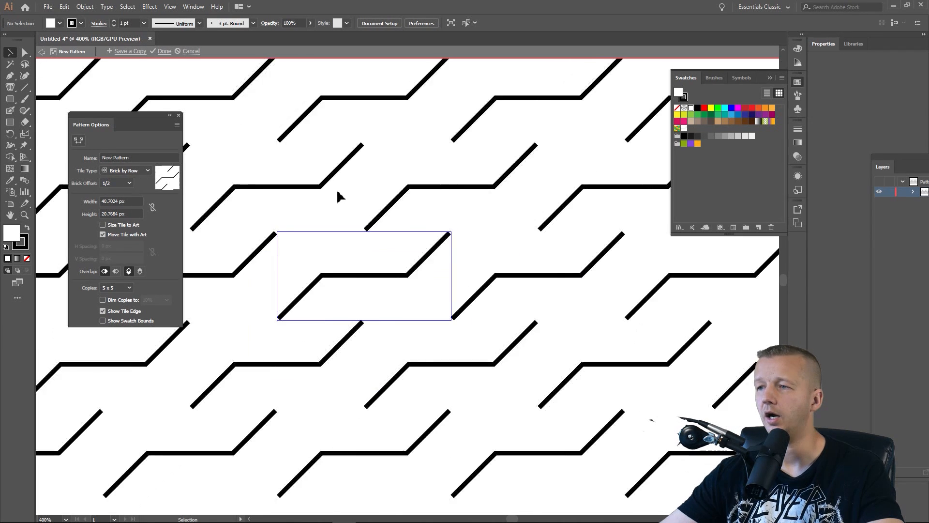
pyautogui.scroll(-2, 337, 195)
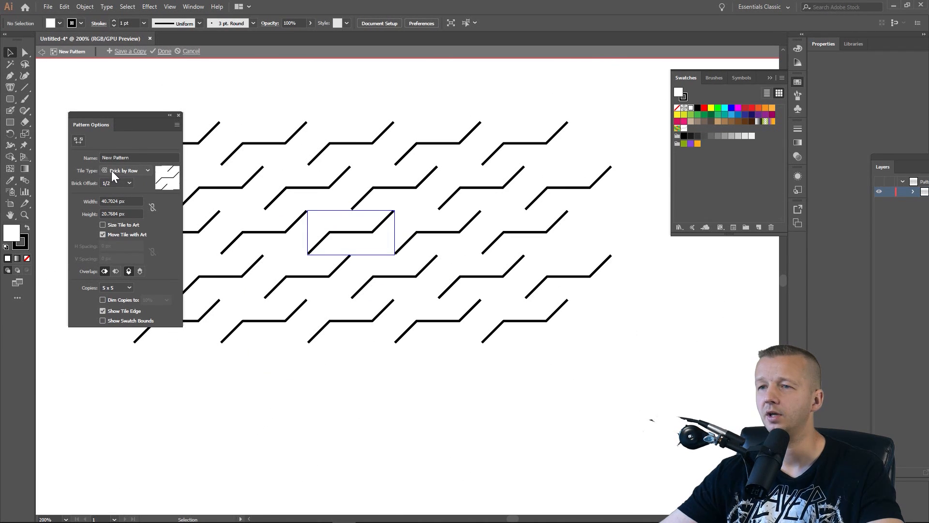
# Try the Brick by Column, Hex by Column and Hex by Row tile types and set the tile type back to Grid.
pyautogui.click(134, 172)
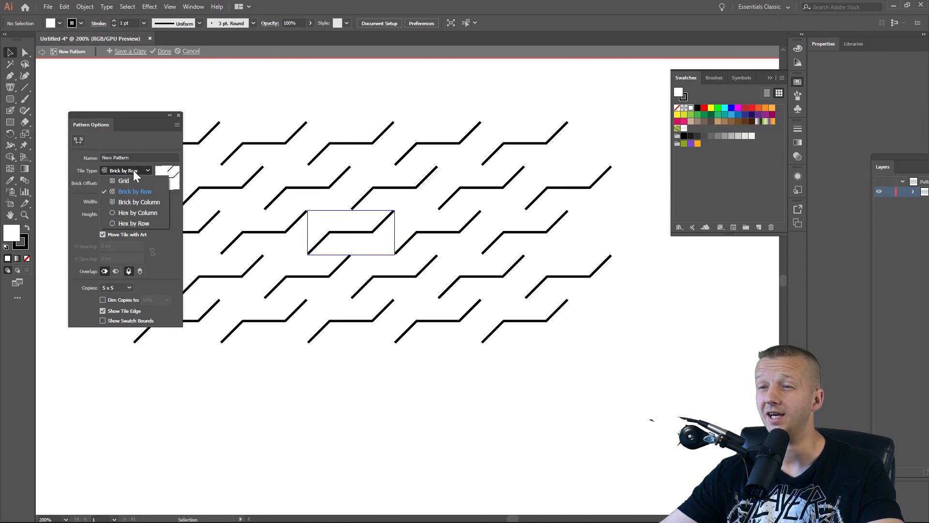
pyautogui.click(141, 201)
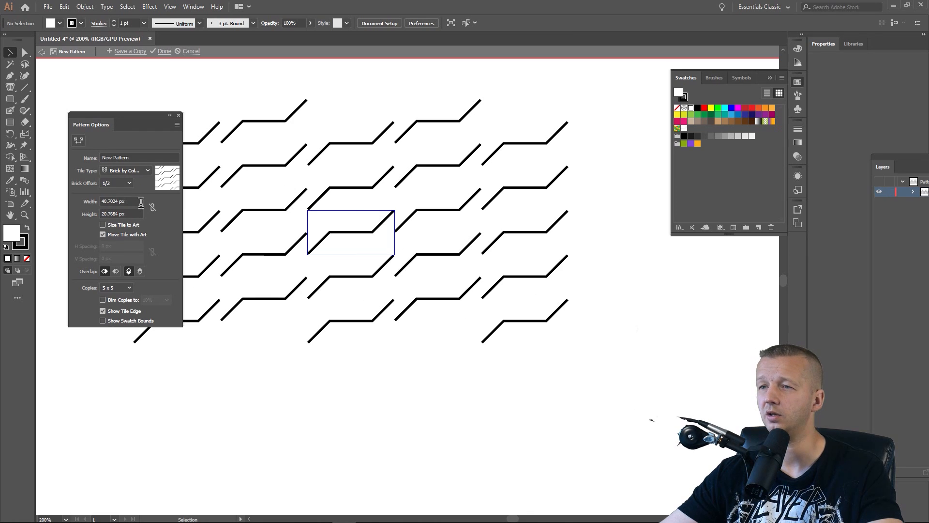
pyautogui.click(126, 170)
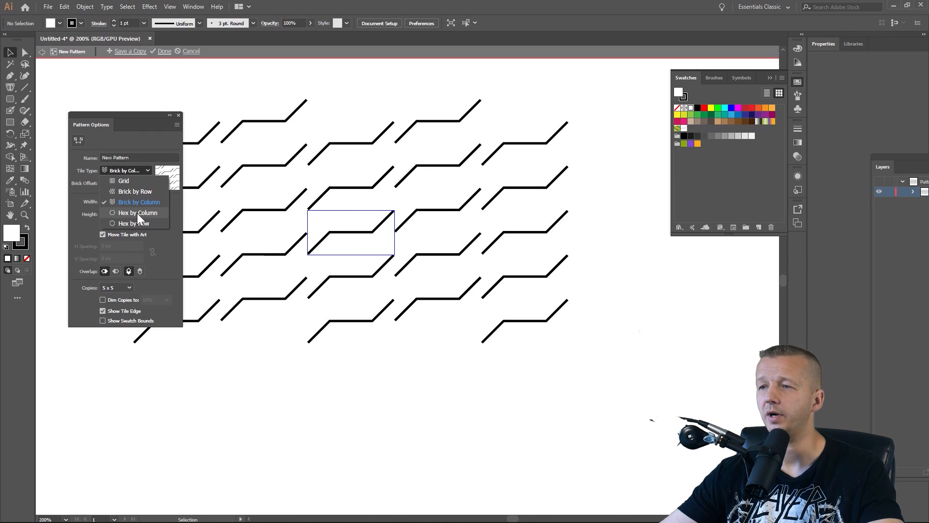
pyautogui.click(138, 213)
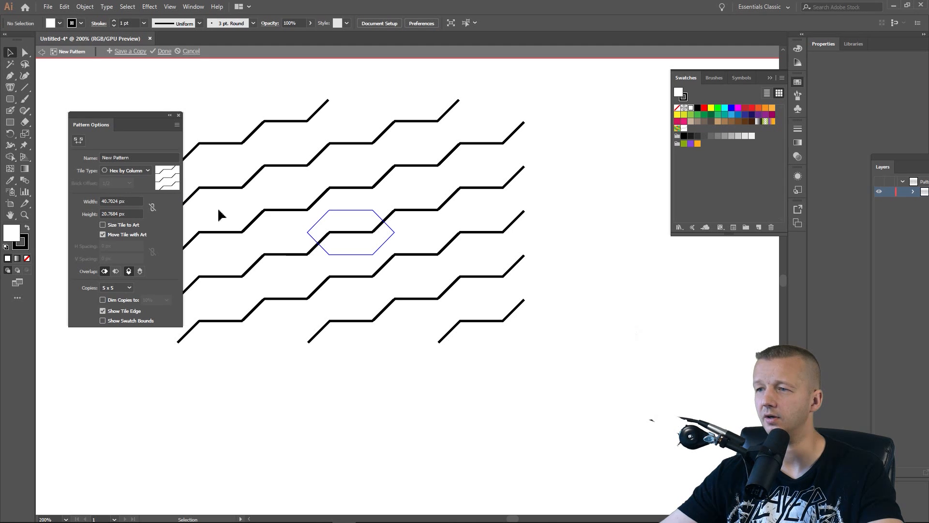
pyautogui.click(127, 170)
pyautogui.click(132, 220)
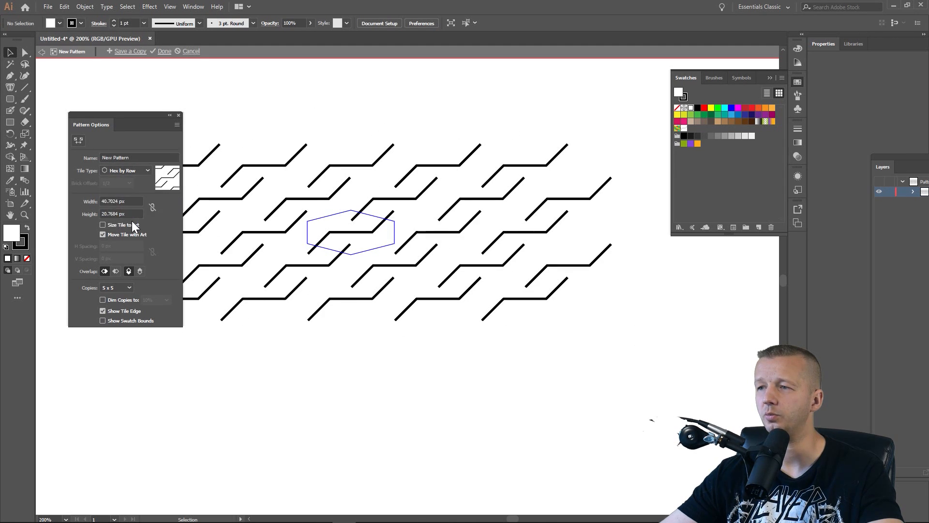
pyautogui.click(123, 169)
pyautogui.click(124, 181)
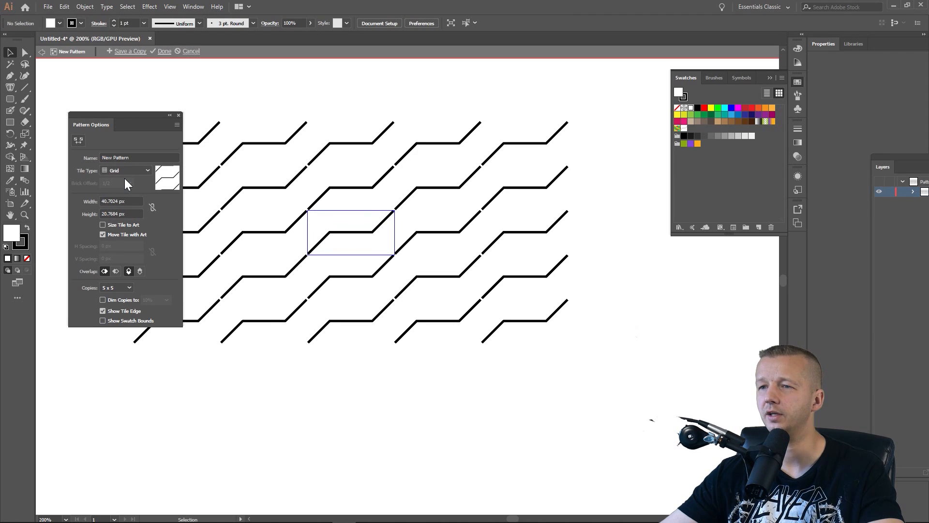
# Size the tile to the art and, with the spacing proportions linked, set the horizontal and vertical spacing to 50 px.
pyautogui.click(115, 224)
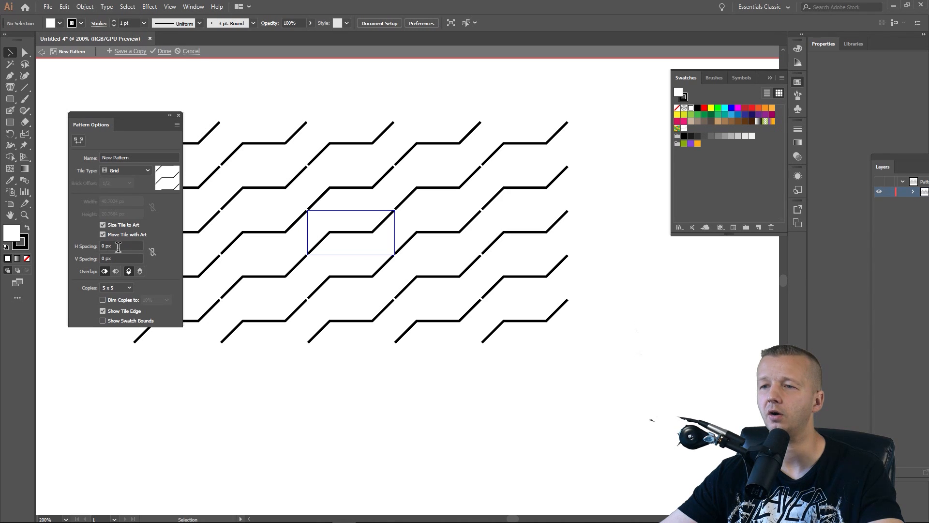
pyautogui.click(152, 251)
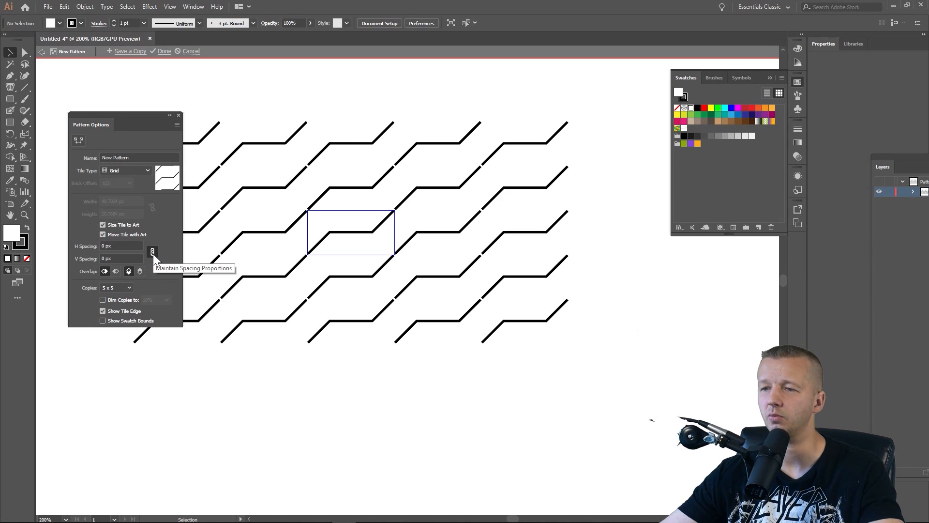
pyautogui.click(106, 247)
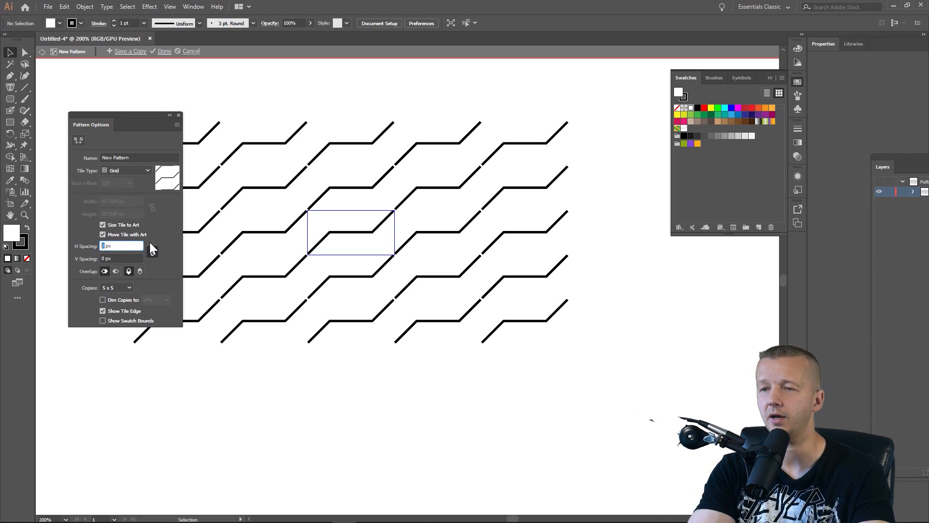
pyautogui.write('50')
pyautogui.press('Tab')
pyautogui.write('50')
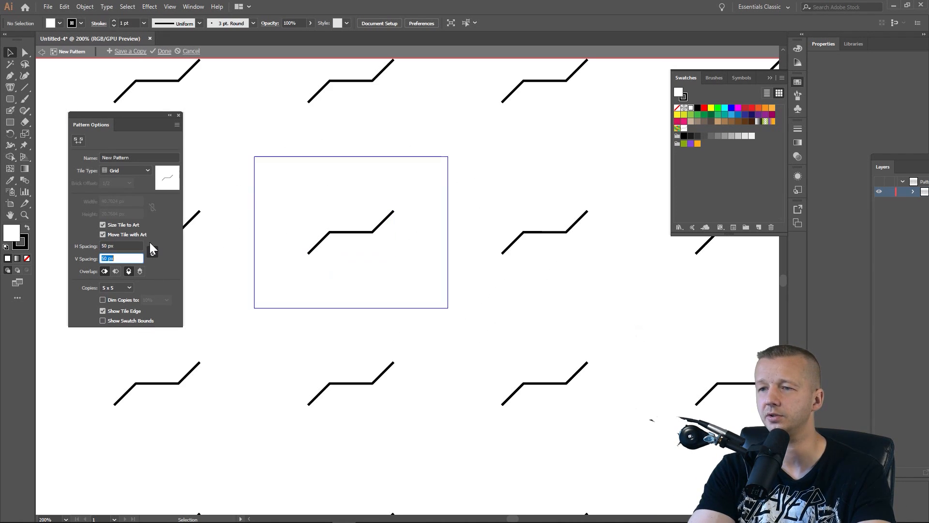
pyautogui.press('Return')
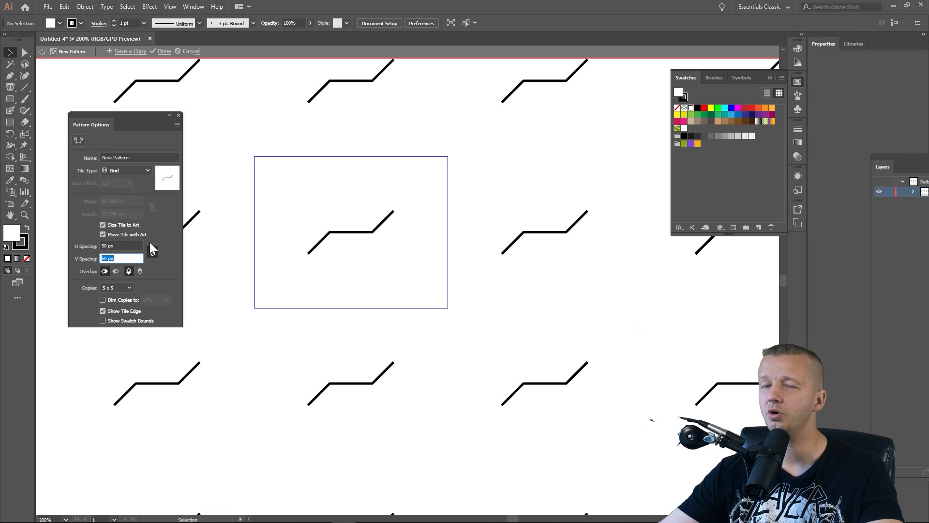
# Try a tile spacing of -50 px, reset it by toggling Size Tile to Art, and leave that option off.
pyautogui.click(104, 246)
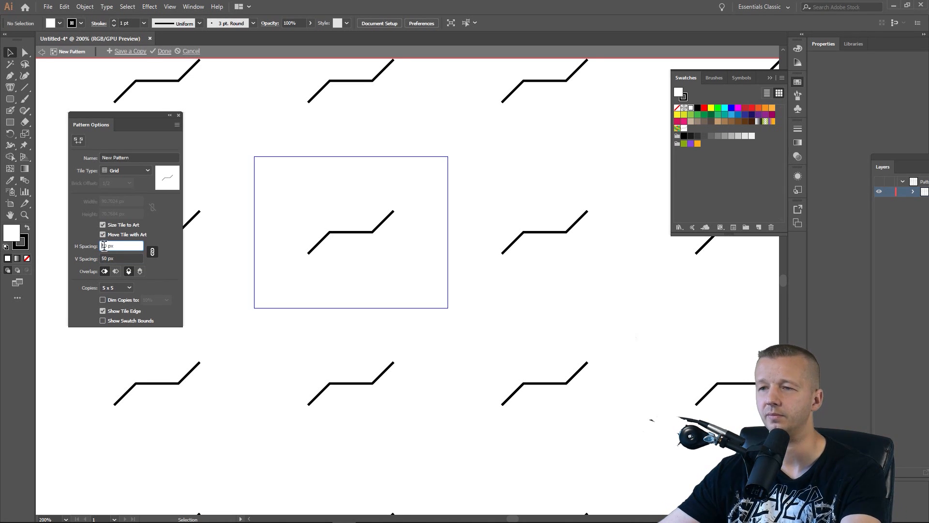
pyautogui.write('-')
pyautogui.click(121, 259)
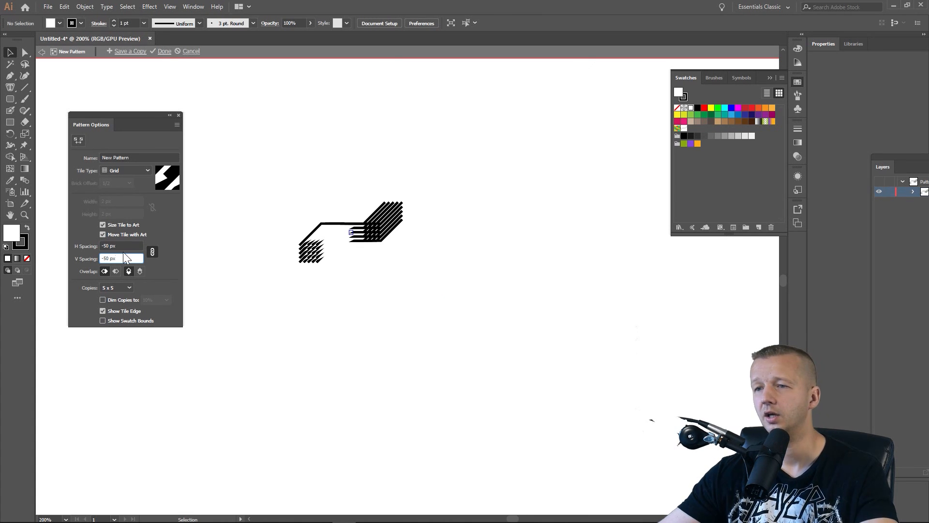
pyautogui.click(103, 225)
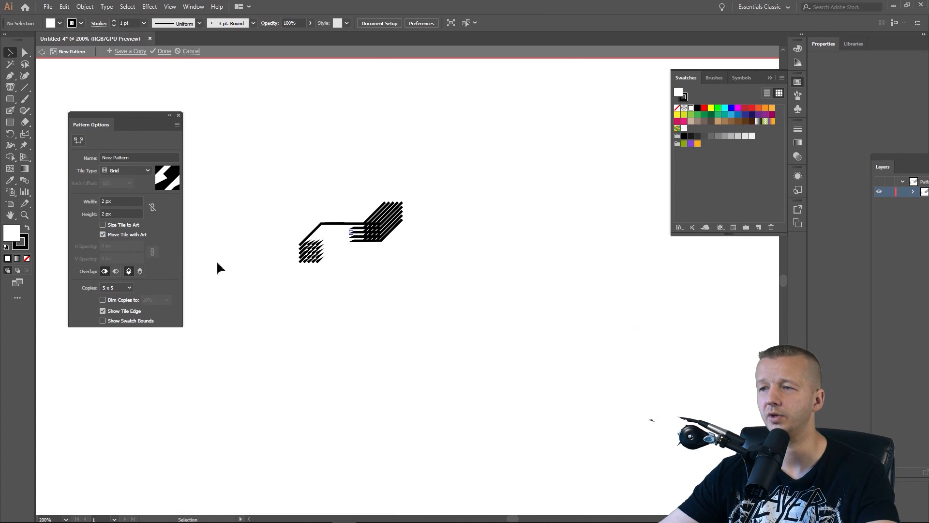
pyautogui.click(112, 226)
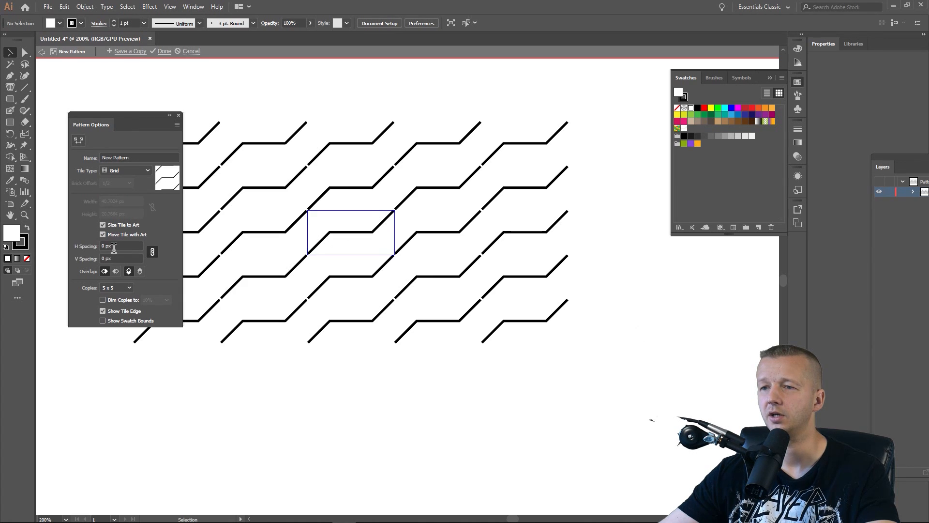
pyautogui.click(120, 226)
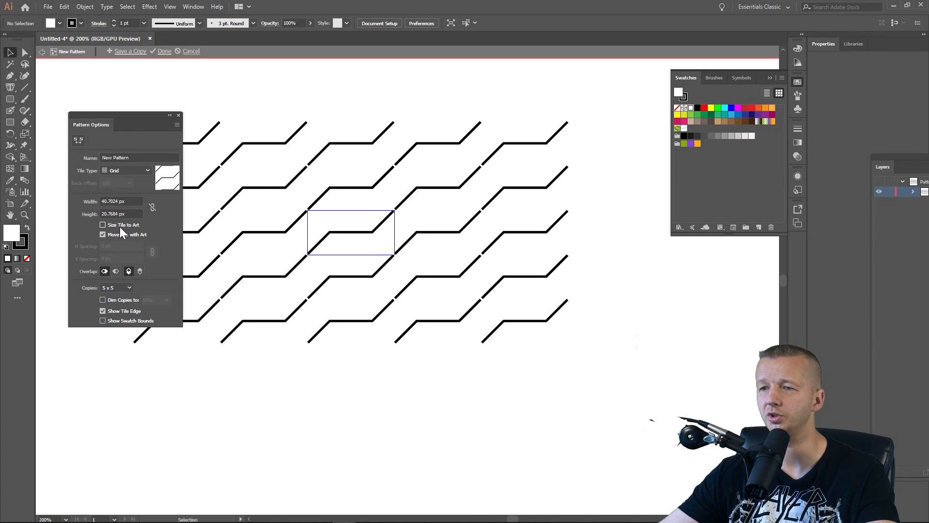
# Try dimming the pattern copies to 10% and turn the dimming off again.
pyautogui.click(119, 300)
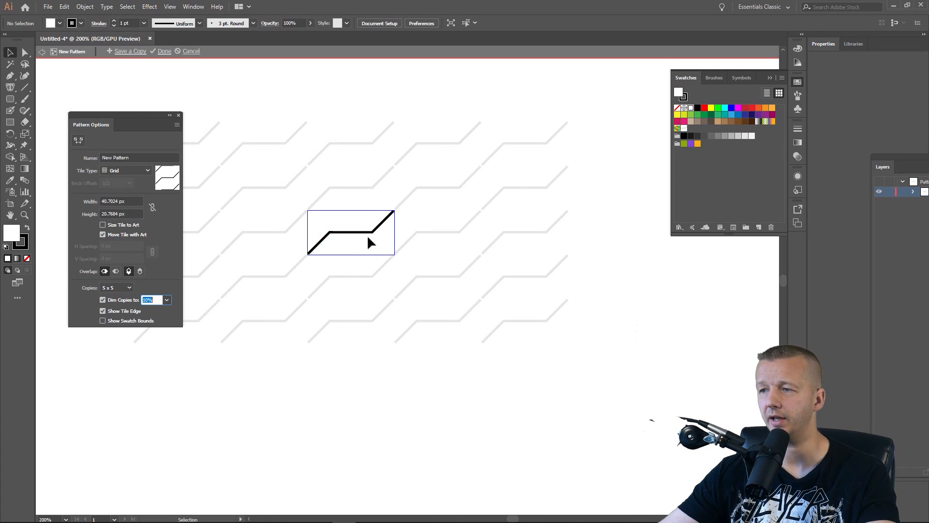
pyautogui.click(165, 299)
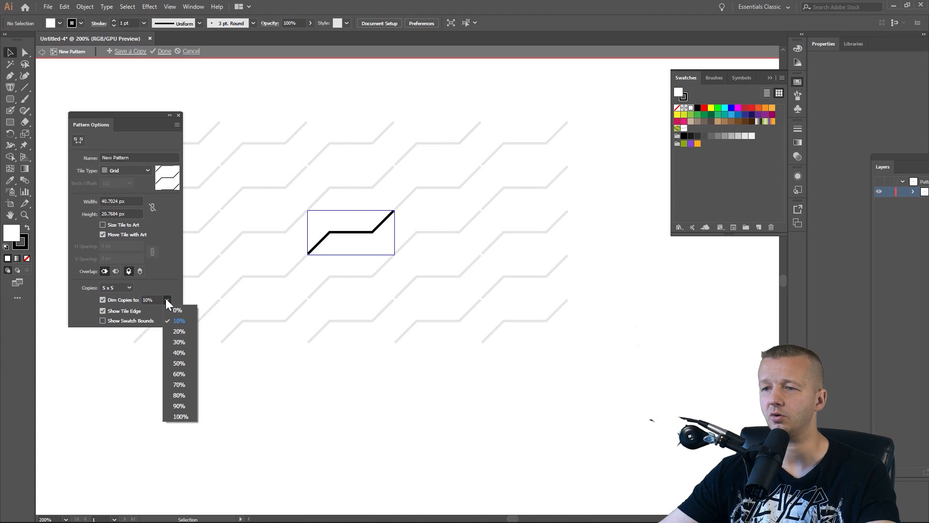
pyautogui.click(166, 300)
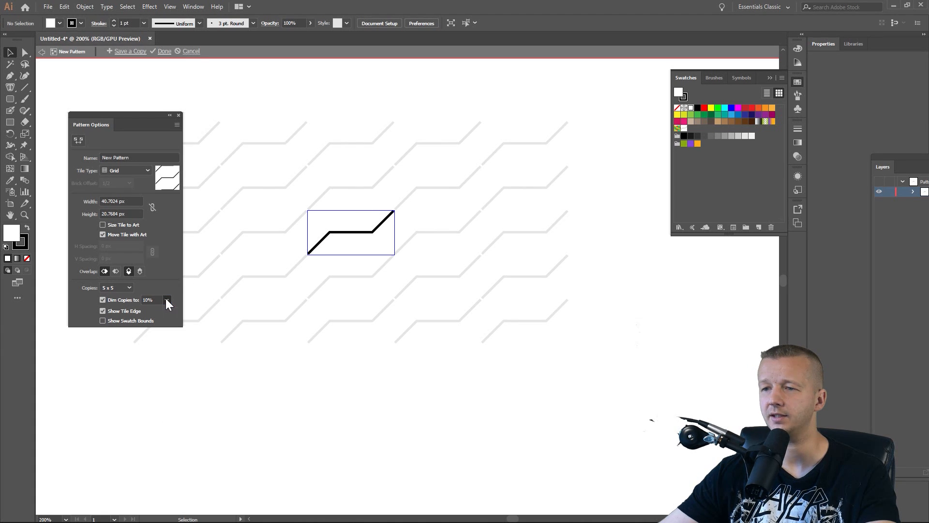
pyautogui.click(116, 301)
pyautogui.click(116, 300)
pyautogui.click(117, 301)
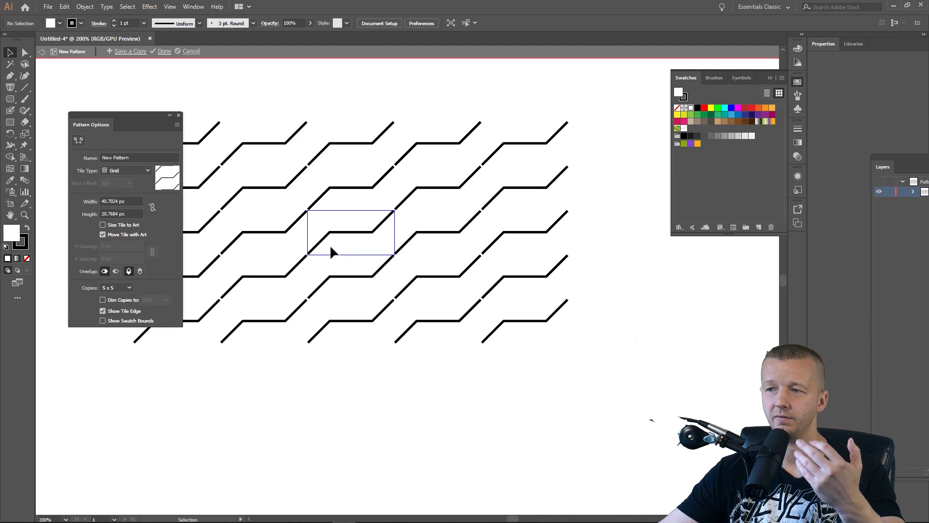
# Extend the zigzag path's upper-right end point diagonally past the tile corner, to about X 275.8 px, Y 241.1 px, closing the gap between copies.
pyautogui.scroll(2, 376, 228)
pyautogui.scroll(1, 375, 228)
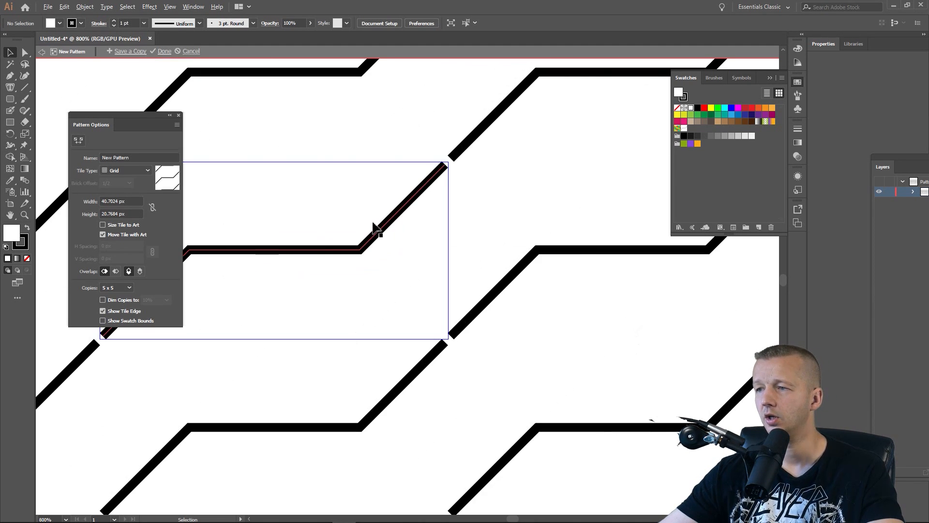
pyautogui.scroll(1, 387, 223)
pyautogui.moveTo(387, 222); pyautogui.dragTo(395, 226)
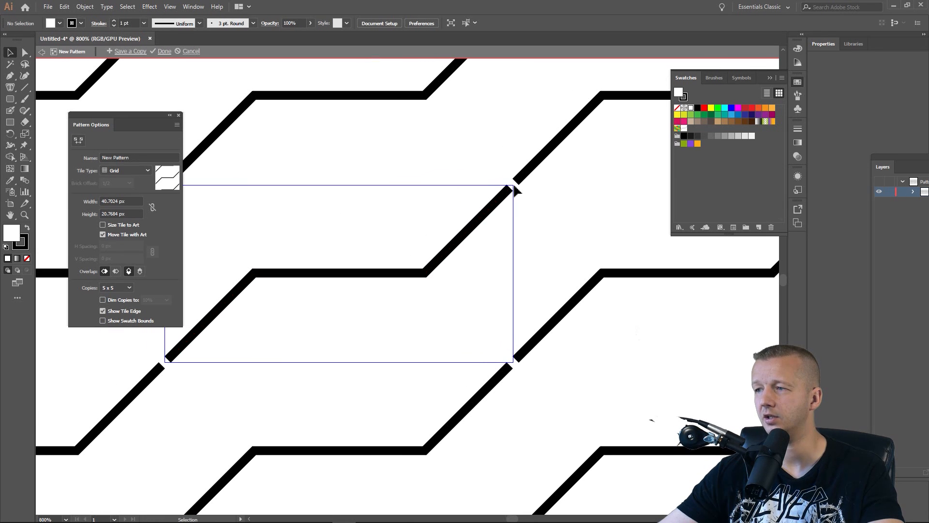
pyautogui.scroll(2, 520, 180)
pyautogui.scroll(-2, 523, 179)
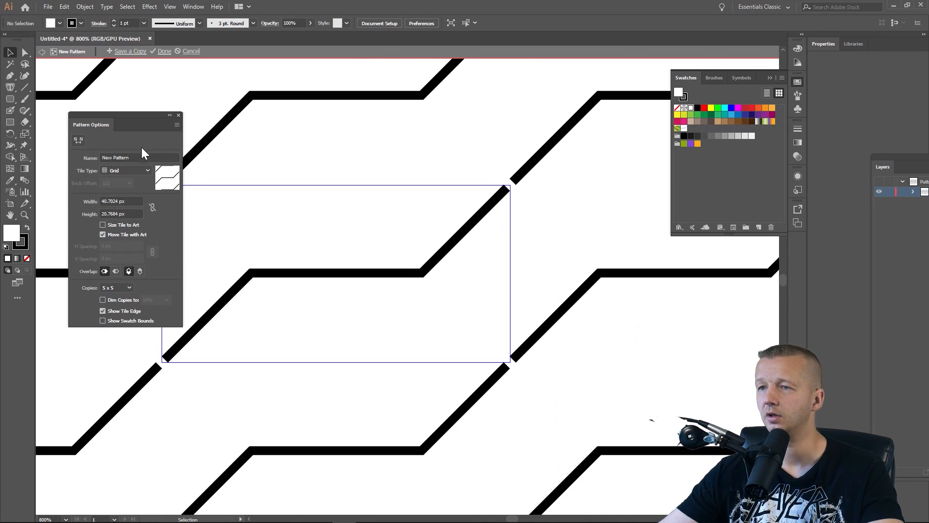
pyautogui.click(24, 51)
pyautogui.click(506, 189)
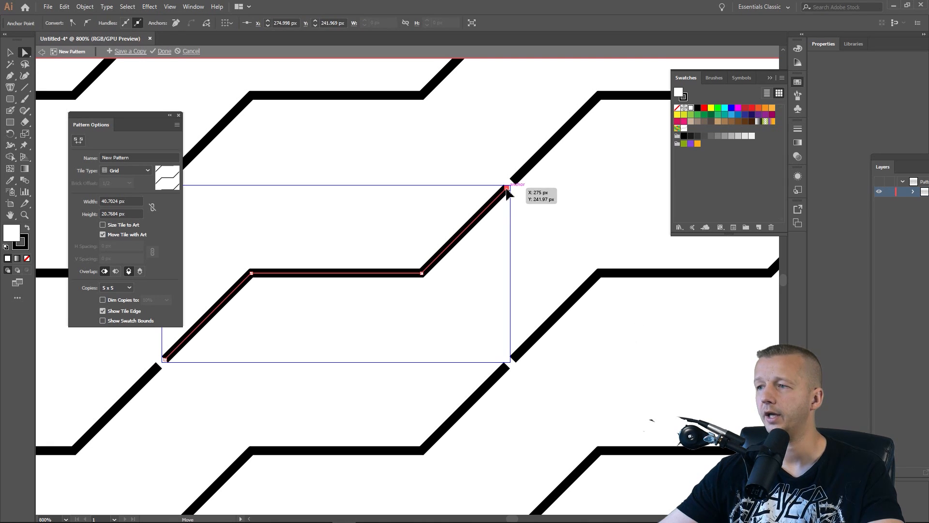
pyautogui.moveTo(507, 190); pyautogui.dragTo(514, 183)
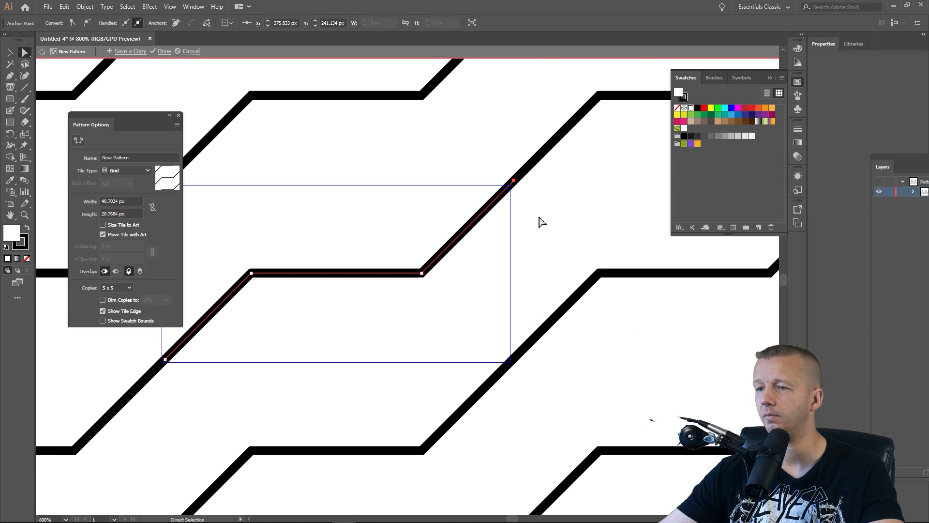
pyautogui.click(540, 220)
pyautogui.scroll(-4, 535, 215)
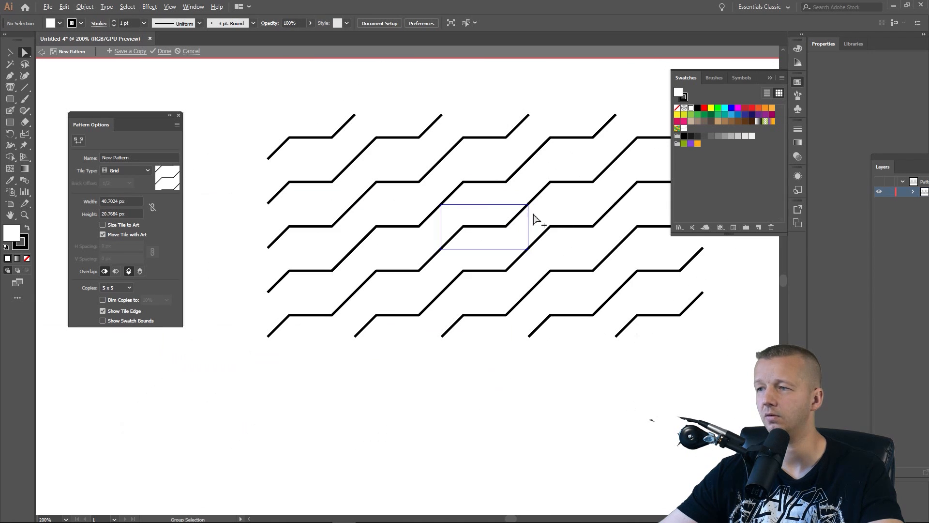
pyautogui.moveTo(594, 231); pyautogui.dragTo(529, 274)
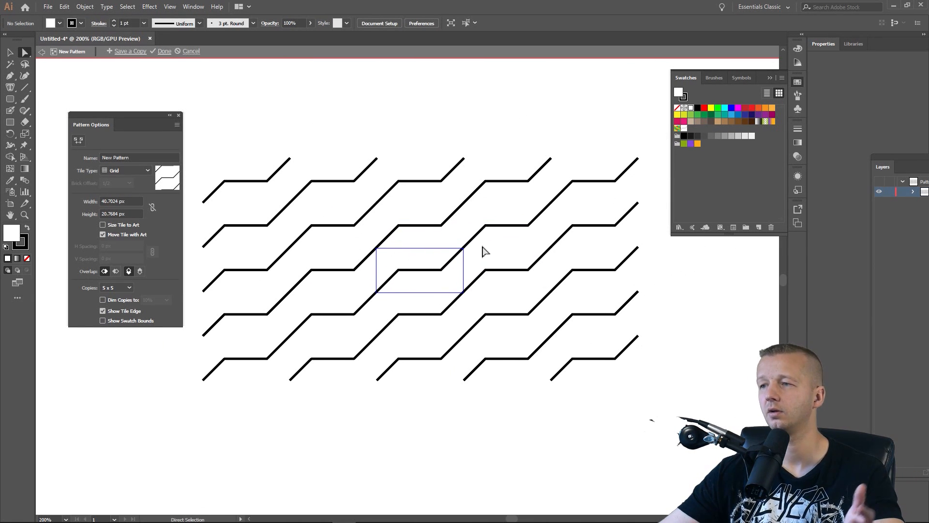
# Duplicate the zigzag path straight up by about 10 px so the copy sits midway between the existing lines.
pyautogui.click(10, 52)
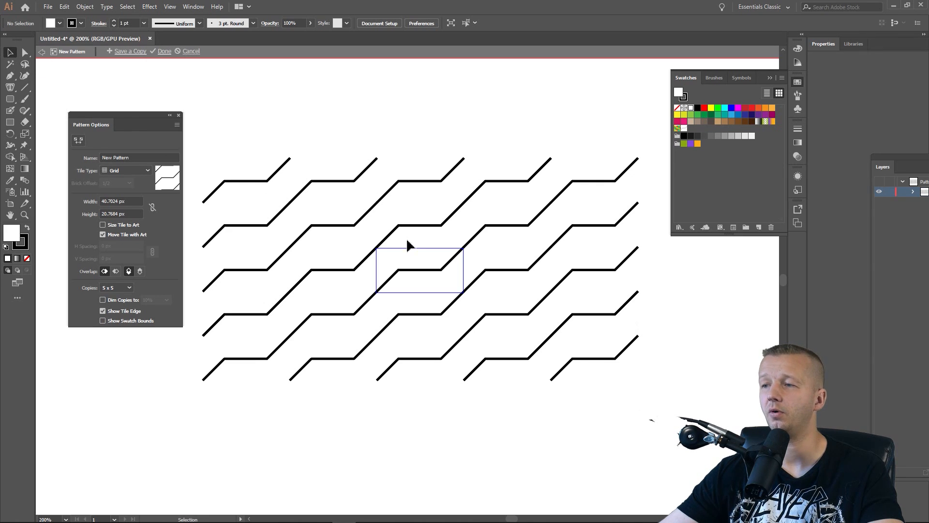
pyautogui.click(433, 271)
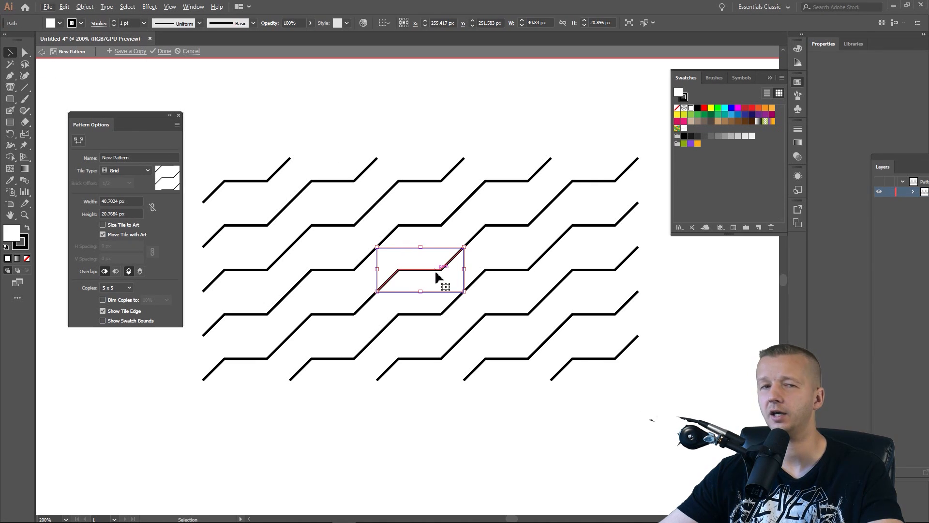
pyautogui.scroll(3, 435, 273)
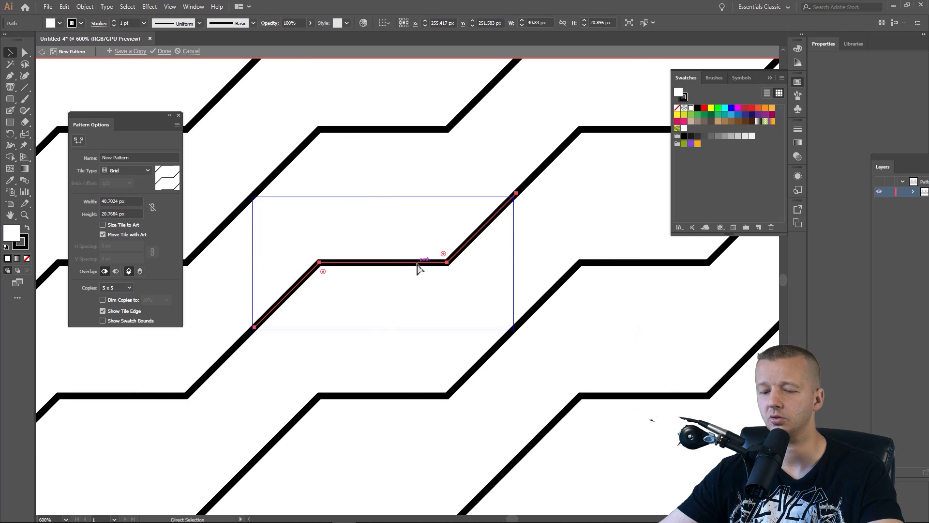
pyautogui.moveTo(417, 266); pyautogui.dragTo(426, 201)
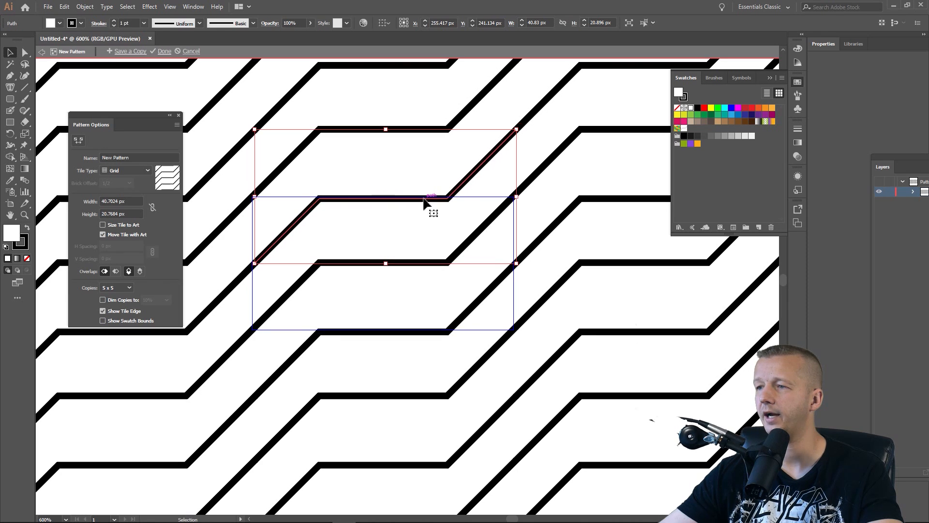
pyautogui.scroll(-4, 430, 281)
pyautogui.scroll(2, 430, 287)
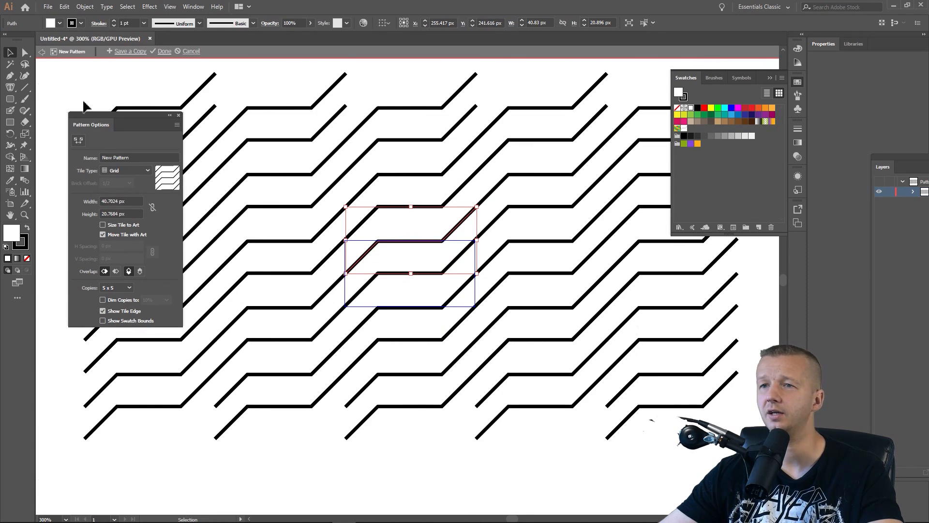
# Set the duplicated zigzag path's stroke weight to 4 pt and deselect it.
pyautogui.click(113, 21)
pyautogui.click(113, 20)
pyautogui.click(114, 21)
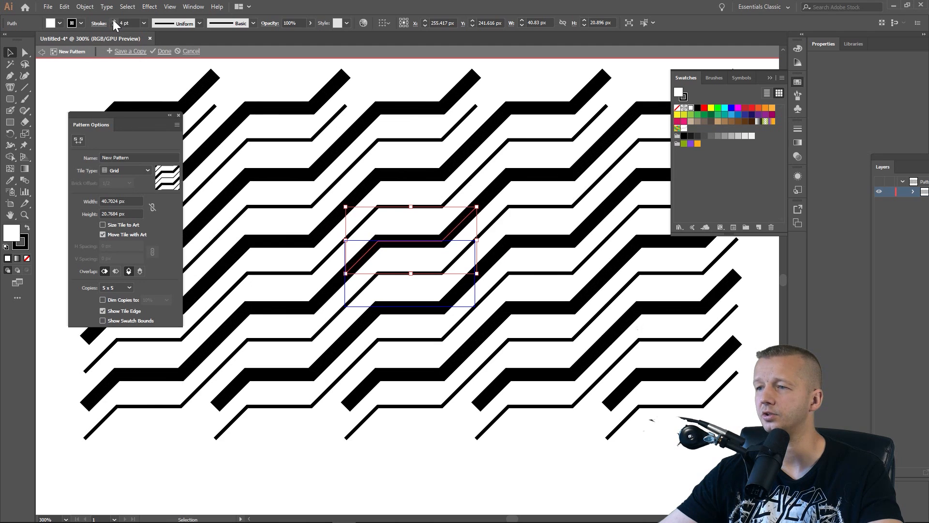
pyautogui.click(310, 154)
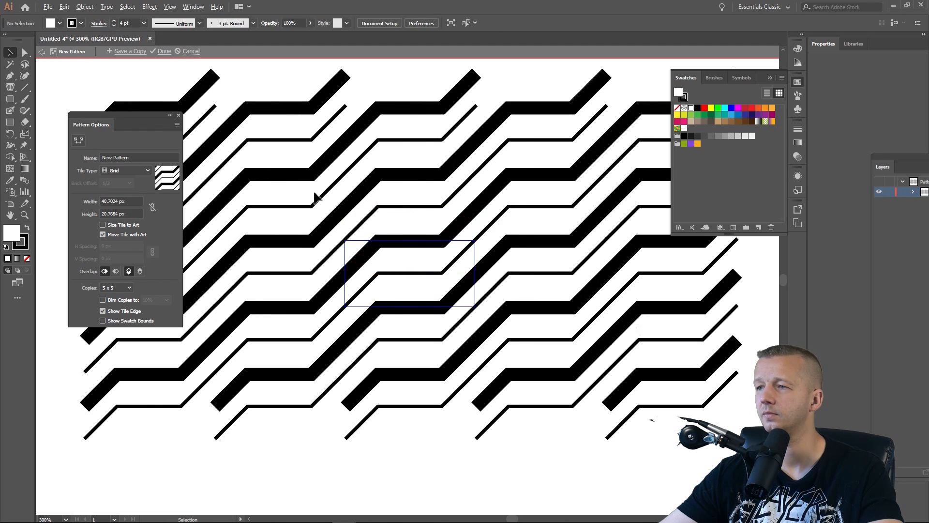
pyautogui.scroll(-2, 312, 200)
pyautogui.scroll(-1, 312, 200)
pyautogui.scroll(1, 285, 189)
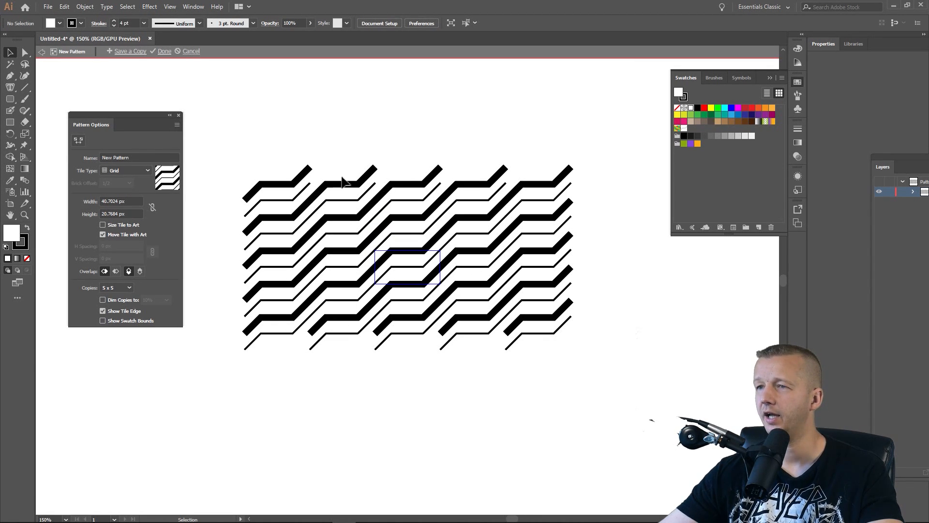
# Finish editing the zigzag pattern and delete the original zigzag path from the artboard.
pyautogui.click(163, 51)
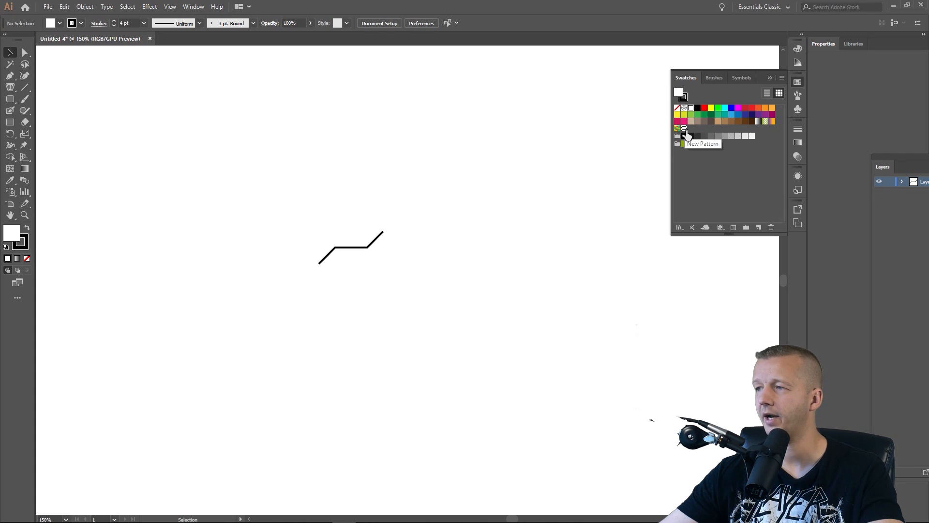
pyautogui.hotkey('ctrl', 'a')
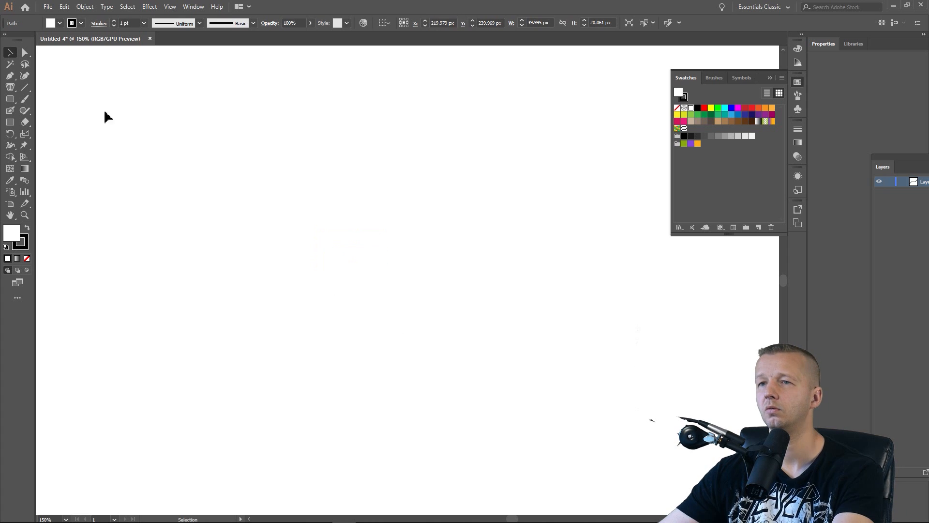
pyautogui.press('Delete')
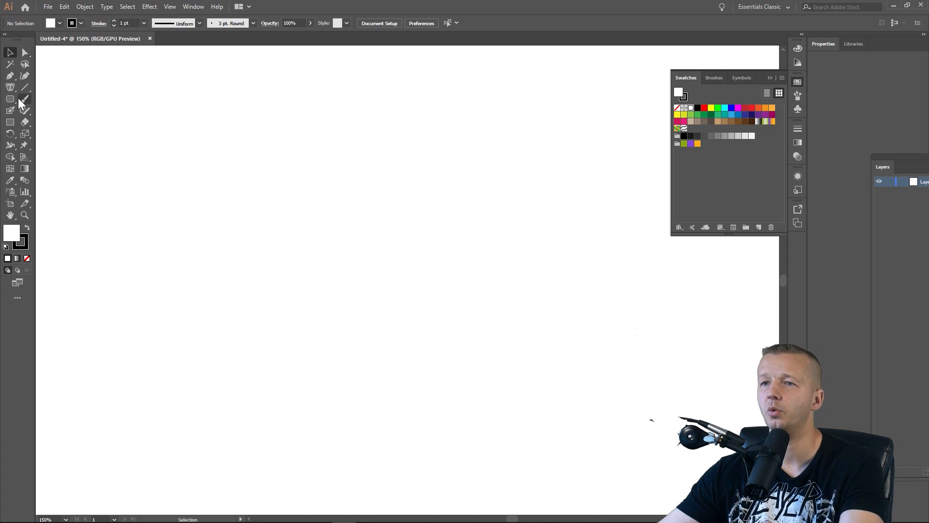
# Draw a test square about 228 px wide on the artboard.
pyautogui.click(12, 100)
pyautogui.click(10, 122)
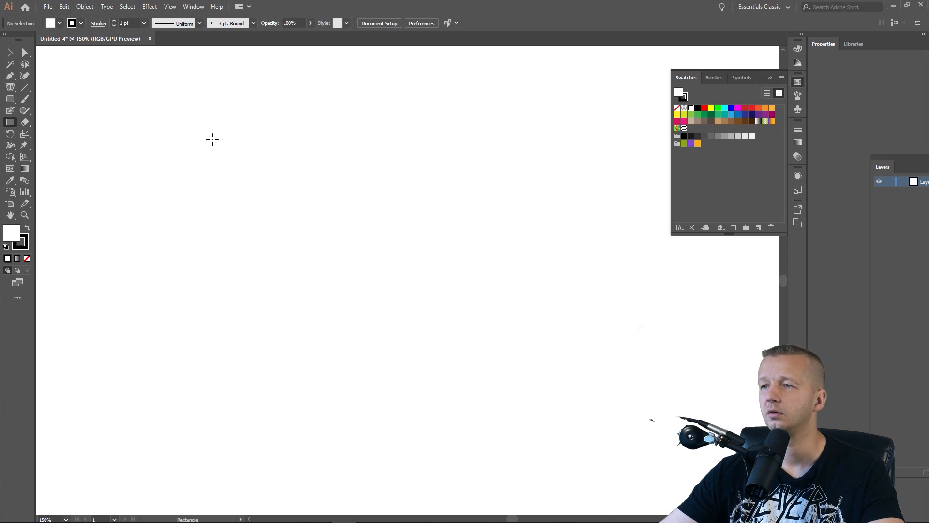
pyautogui.moveTo(212, 140); pyautogui.dragTo(575, 382)
pyautogui.press('v')
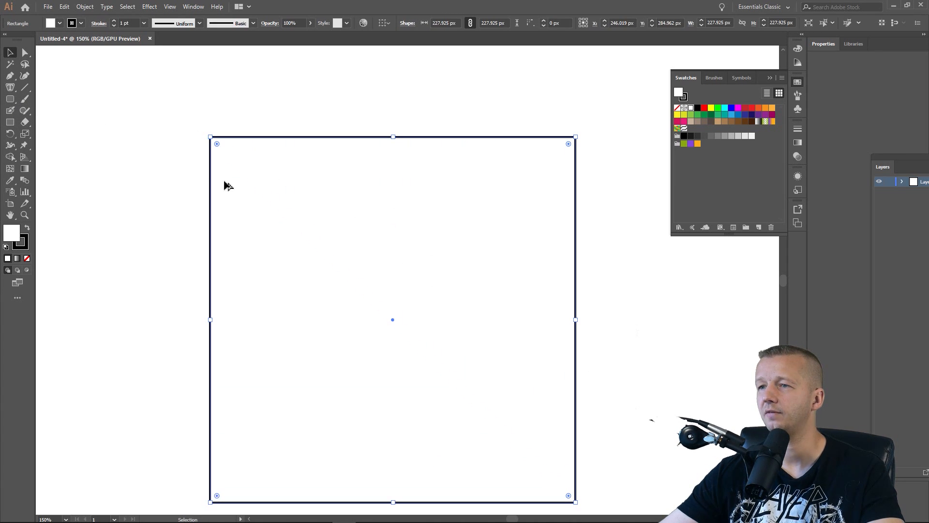
# Remove the square's stroke and fill it with the New Pattern zigzag swatch.
pyautogui.scroll(-3, 228, 186)
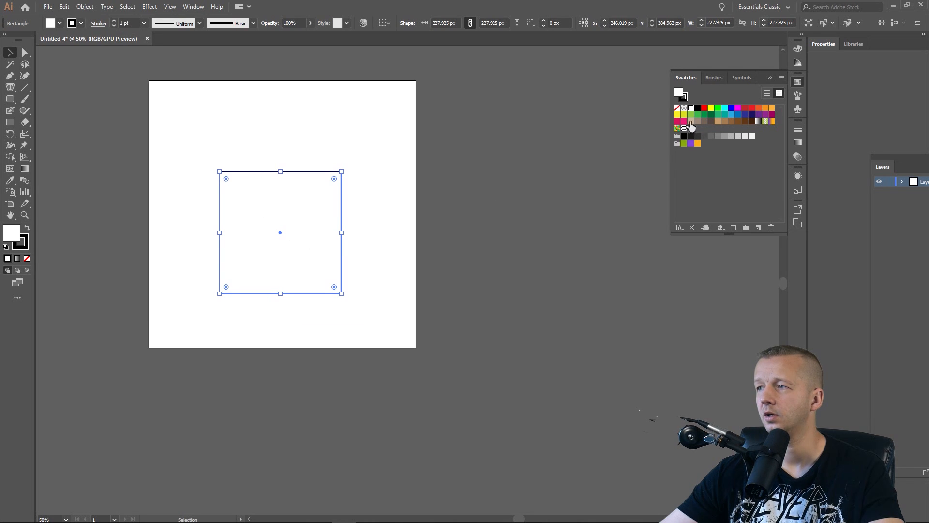
pyautogui.click(684, 97)
pyautogui.click(677, 107)
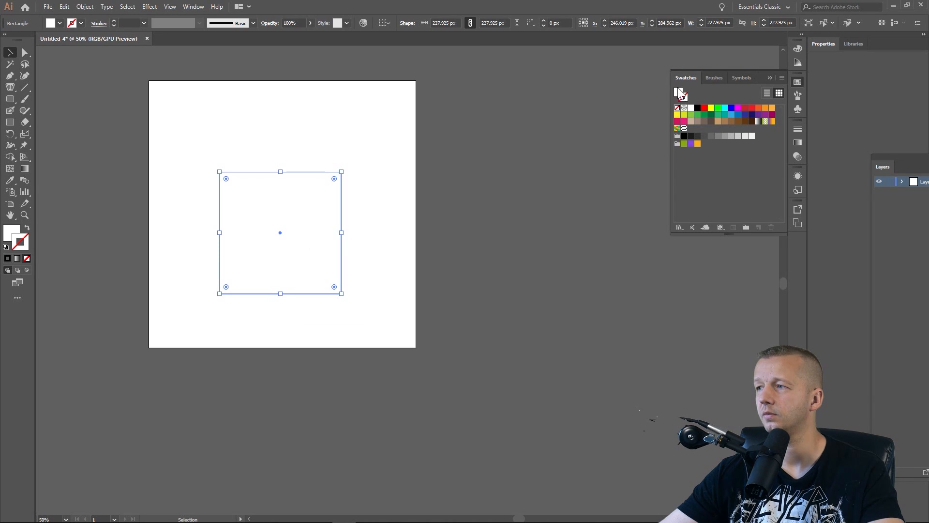
pyautogui.click(679, 91)
pyautogui.click(684, 129)
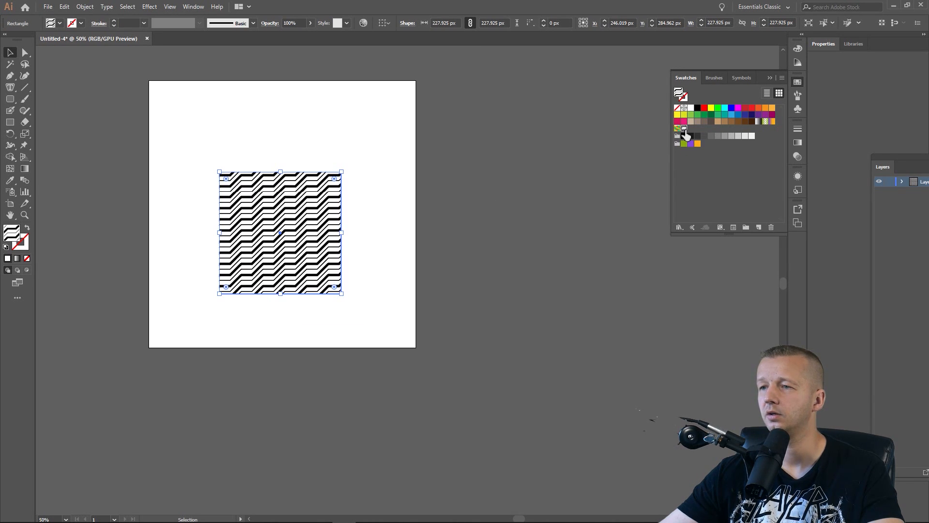
# Enlarge the pattern-filled square to about 301 px to try out the tiling, and delete it from the artboard.
pyautogui.moveTo(341, 294); pyautogui.dragTo(380, 332)
pyautogui.click(272, 253)
pyautogui.click(255, 208)
pyautogui.click(457, 300)
pyautogui.click(285, 261)
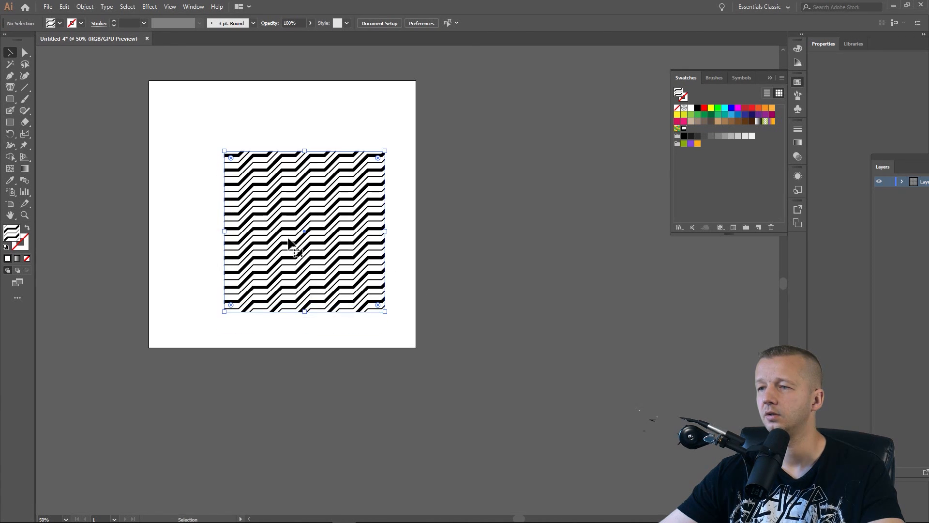
pyautogui.scroll(3, 290, 234)
pyautogui.scroll(-2, 308, 218)
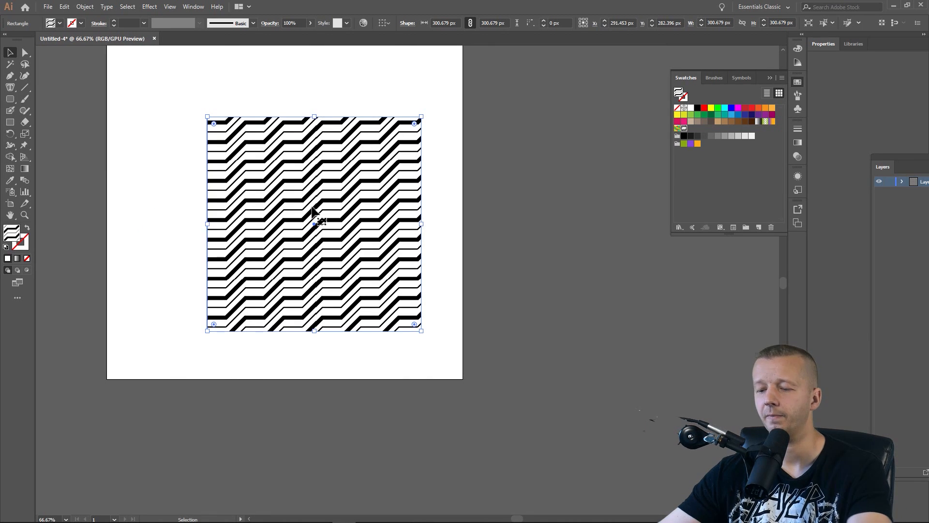
pyautogui.press('Delete')
pyautogui.moveTo(271, 162); pyautogui.dragTo(326, 199)
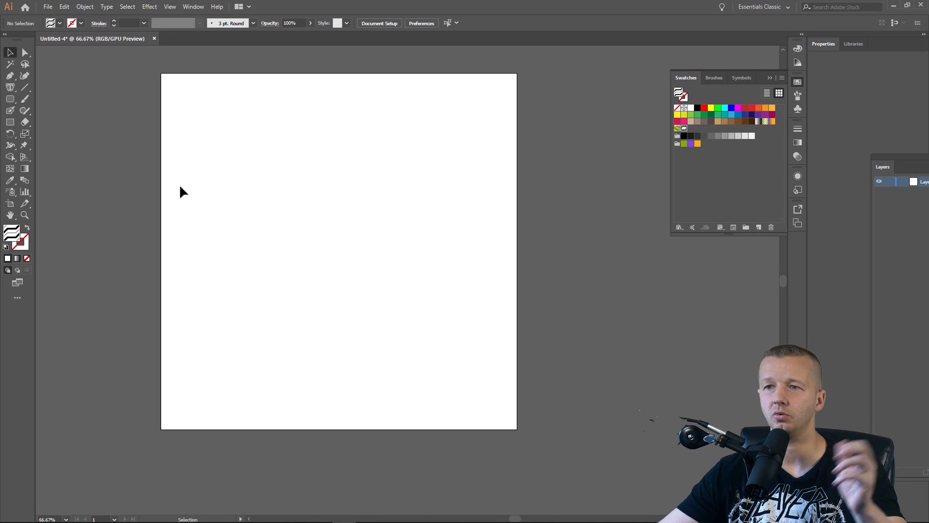
# Draw a circle about 152 px in diameter near the middle of the artboard with the Ellipse tool.
pyautogui.moveTo(10, 97); pyautogui.dragTo(31, 109)
pyautogui.scroll(1, 313, 222)
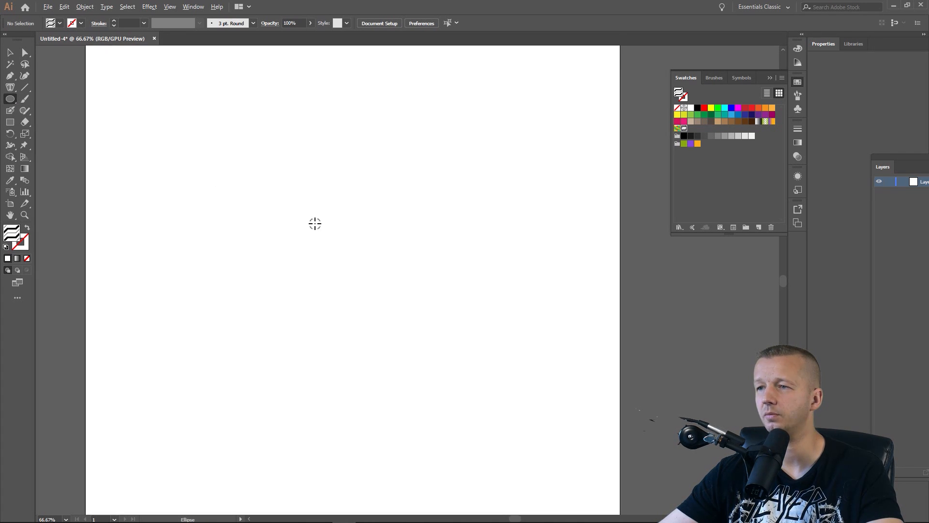
pyautogui.moveTo(355, 243)
pyautogui.mouseDown()
pyautogui.moveTo(437, 301)
pyautogui.moveTo(437, 325)
pyautogui.mouseUp()
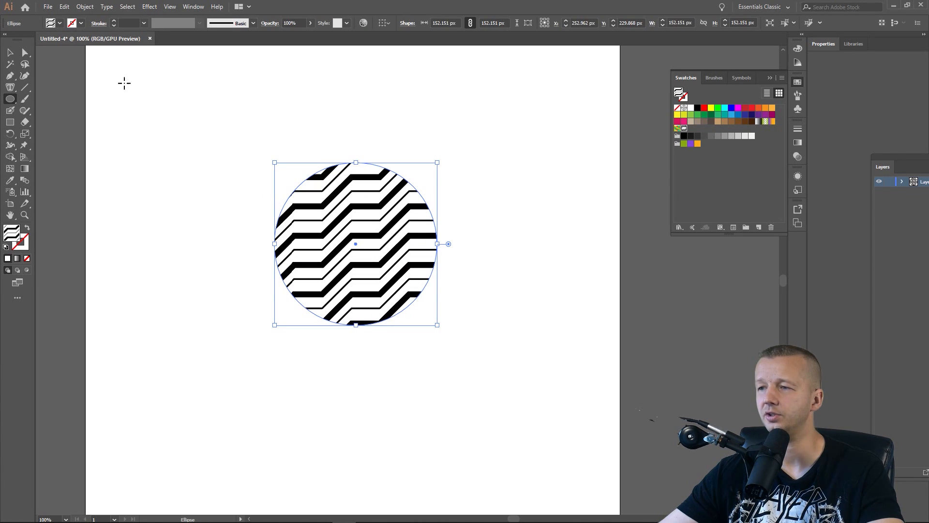
# Remove the circle's fill and give it a thick black stroke.
pyautogui.click(10, 52)
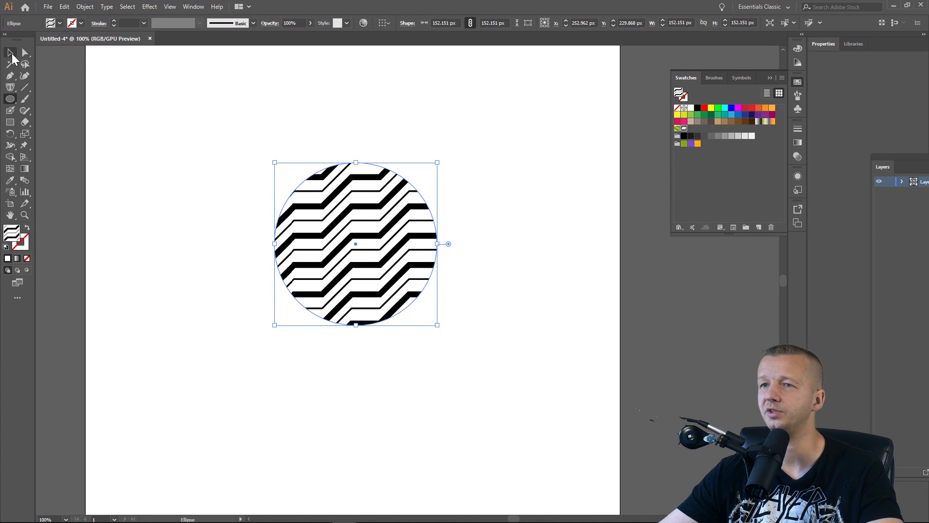
pyautogui.click(698, 108)
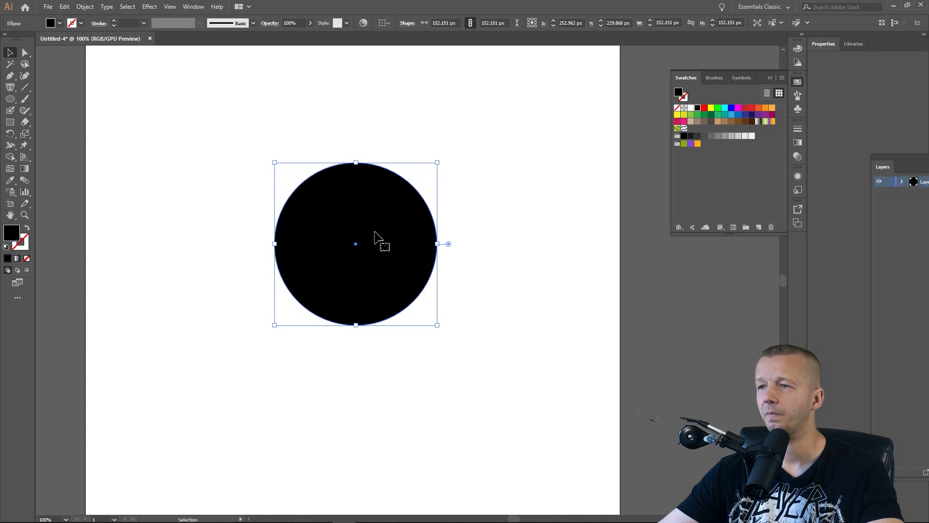
pyautogui.click(677, 108)
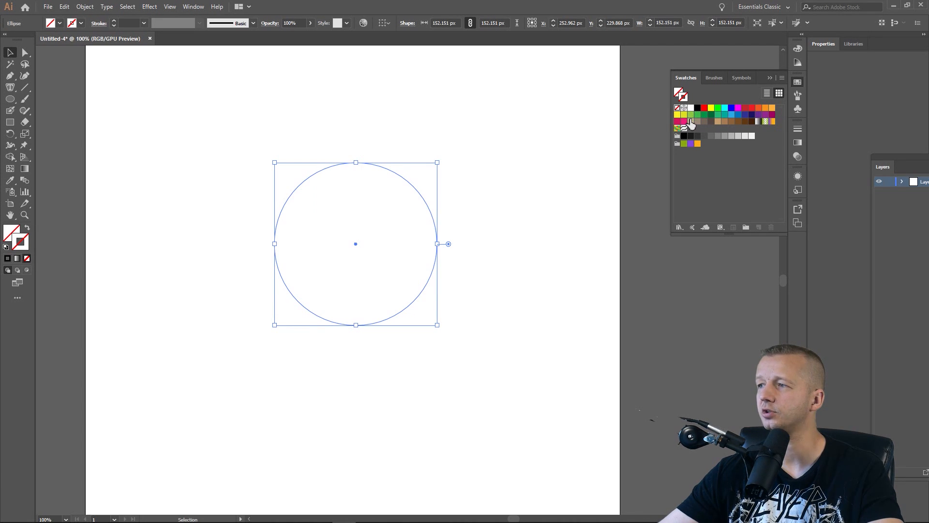
pyautogui.click(682, 136)
pyautogui.click(114, 21)
pyautogui.click(115, 20)
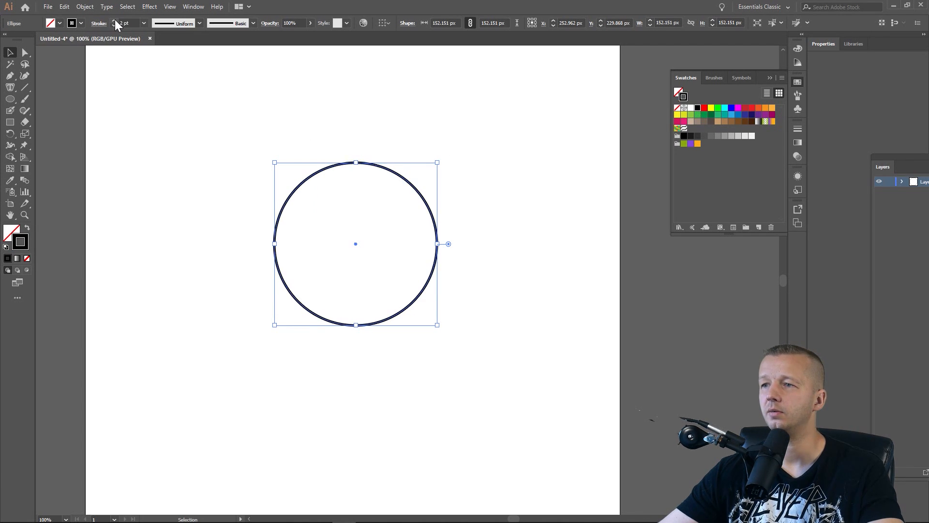
pyautogui.click(115, 20)
pyautogui.click(114, 21)
pyautogui.click(114, 20)
pyautogui.click(114, 21)
# Scale the circle down around its centre to about 40.8 px in diameter.
pyautogui.moveTo(443, 164); pyautogui.dragTo(407, 191)
pyautogui.scroll(2, 419, 209)
pyautogui.scroll(-2, 420, 215)
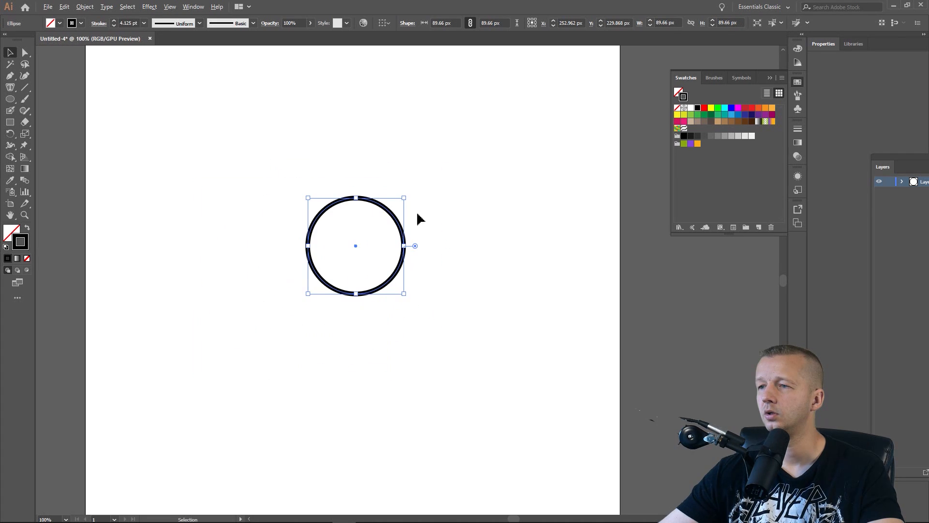
pyautogui.scroll(1, 390, 207)
pyautogui.moveTo(416, 193)
pyautogui.mouseDown()
pyautogui.moveTo(375, 210)
pyautogui.moveTo(378, 229)
pyautogui.mouseUp()
pyautogui.scroll(2, 329, 270)
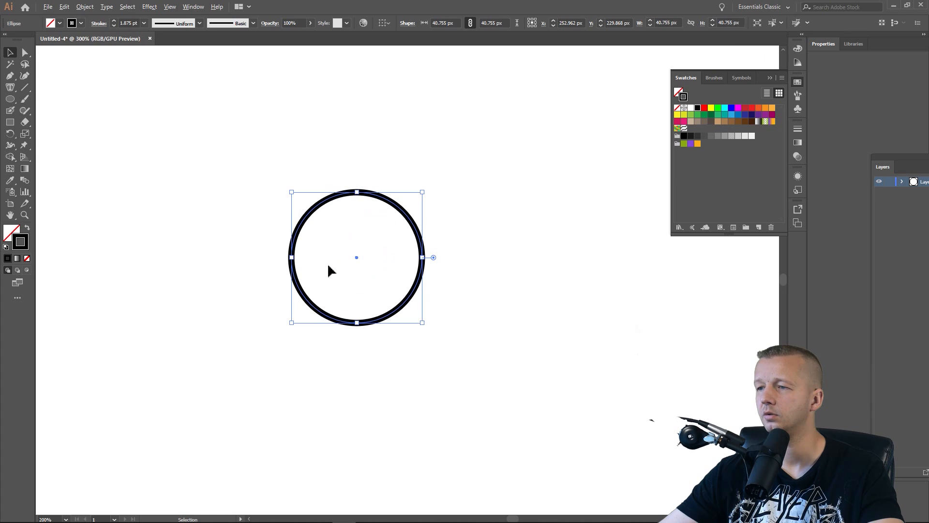
# Set the circle's stroke weight to 4 pt.
pyautogui.click(114, 21)
pyautogui.click(114, 21)
pyautogui.click(114, 22)
pyautogui.click(115, 22)
pyautogui.click(114, 21)
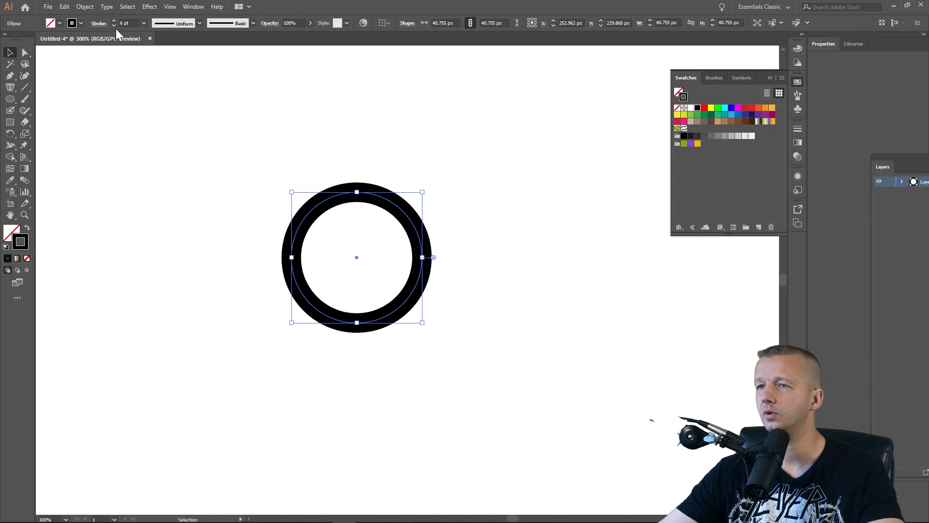
pyautogui.click(113, 25)
pyautogui.click(113, 26)
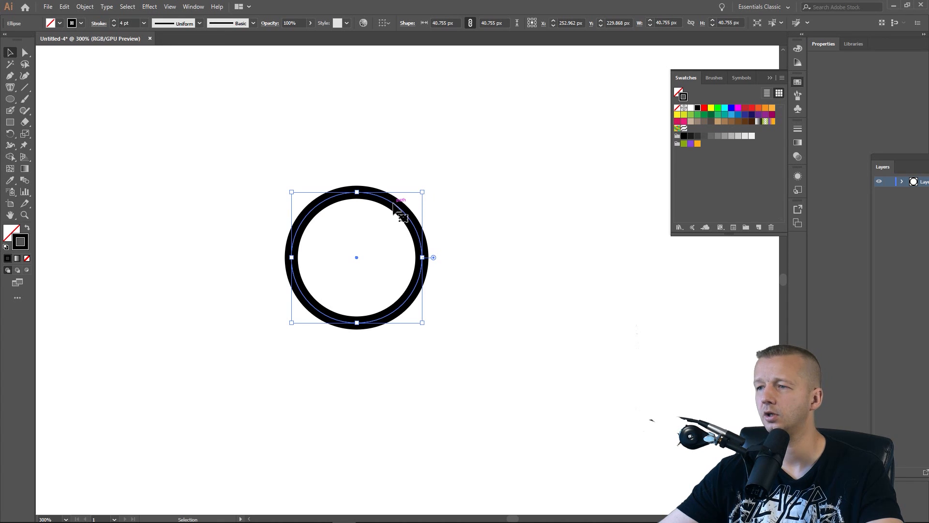
# Paste a copy of the circle directly in front and try scaling it around its centre to about 24 px.
pyautogui.hotkey('ctrl', 'c')
pyautogui.hotkey('ctrl', 'f')
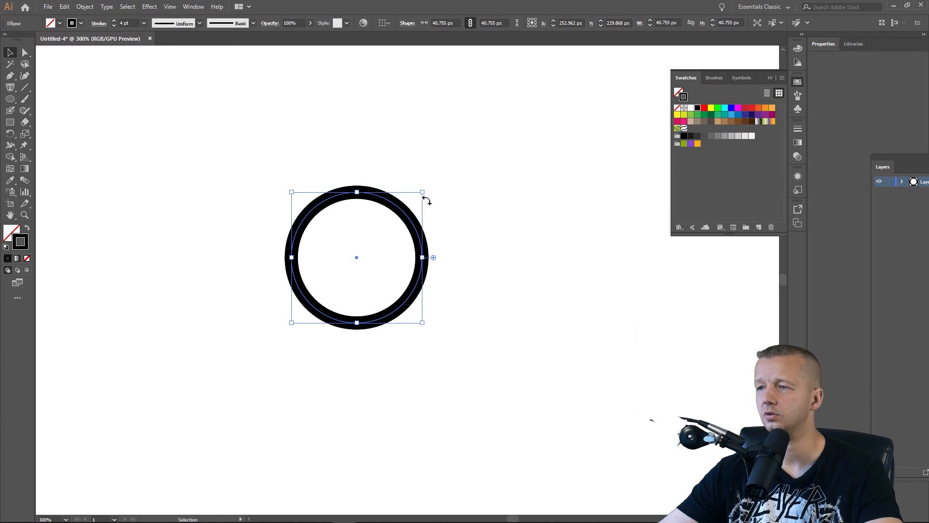
pyautogui.moveTo(423, 194); pyautogui.dragTo(396, 218)
pyautogui.keyDown('alt'); pyautogui.scroll(1, 363, 260); pyautogui.keyUp('alt')
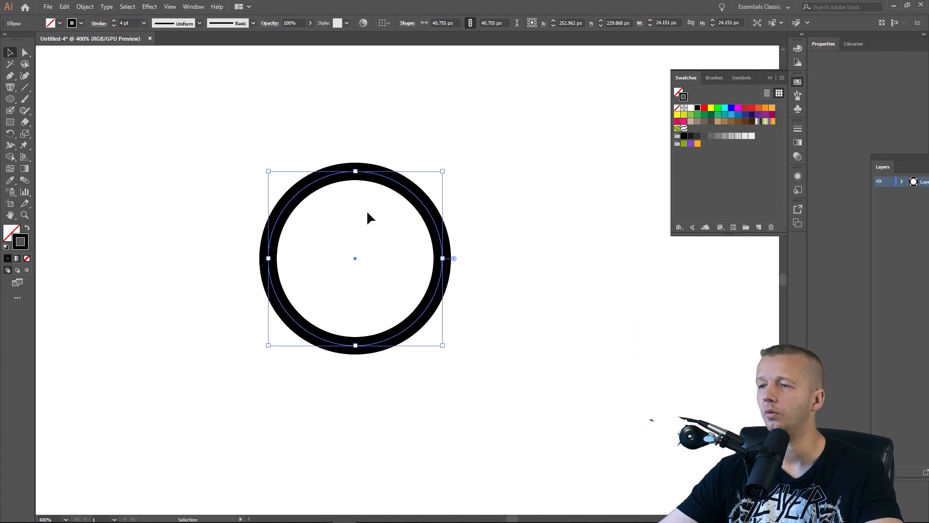
# Turn on Snap to Pixel and turn off Scale Strokes & Effects.
pyautogui.click(171, 7)
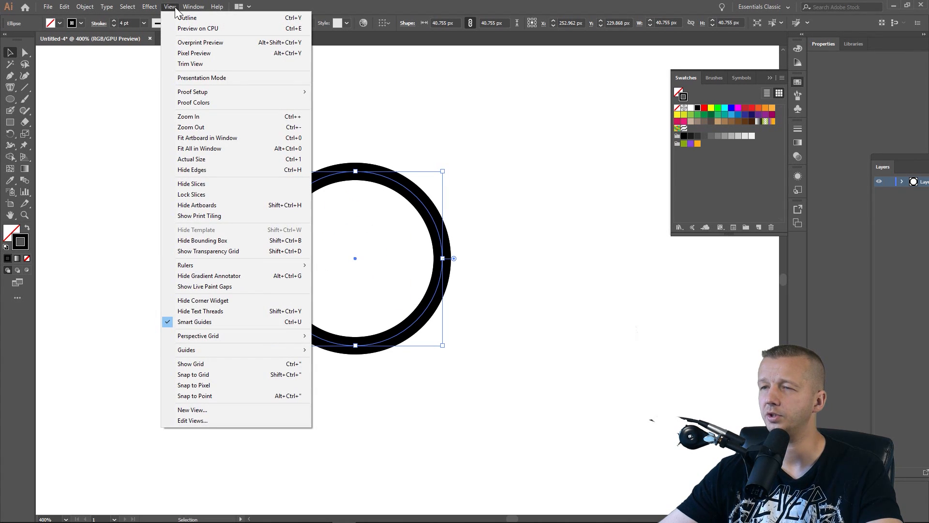
pyautogui.click(199, 386)
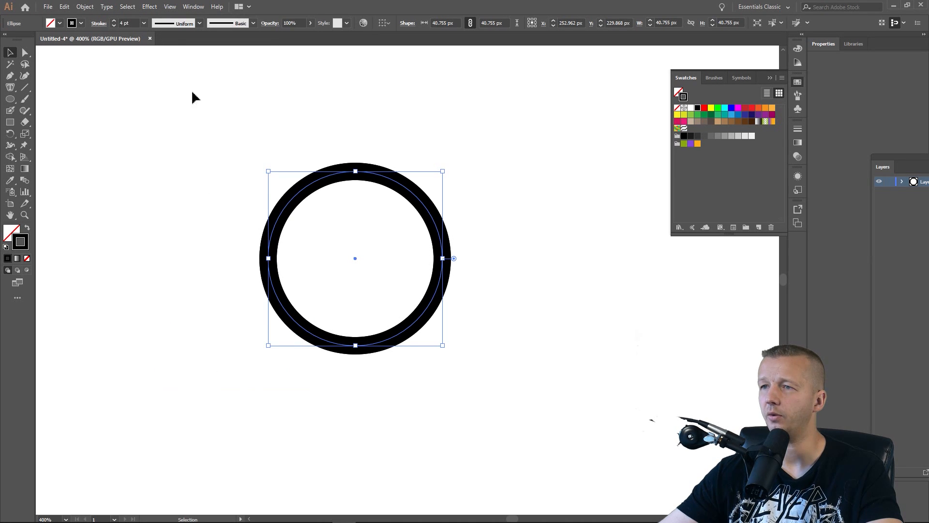
pyautogui.click(187, 6)
pyautogui.moveTo(174, 10)
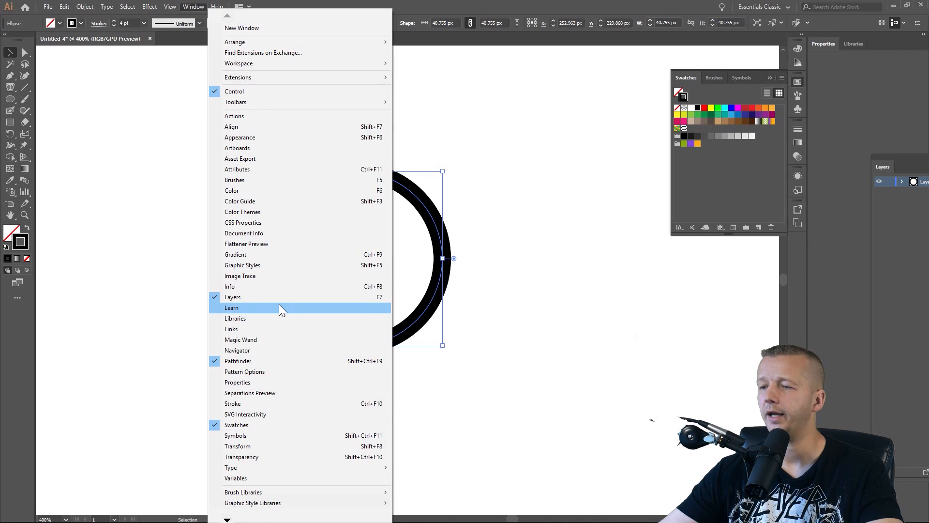
pyautogui.click(262, 446)
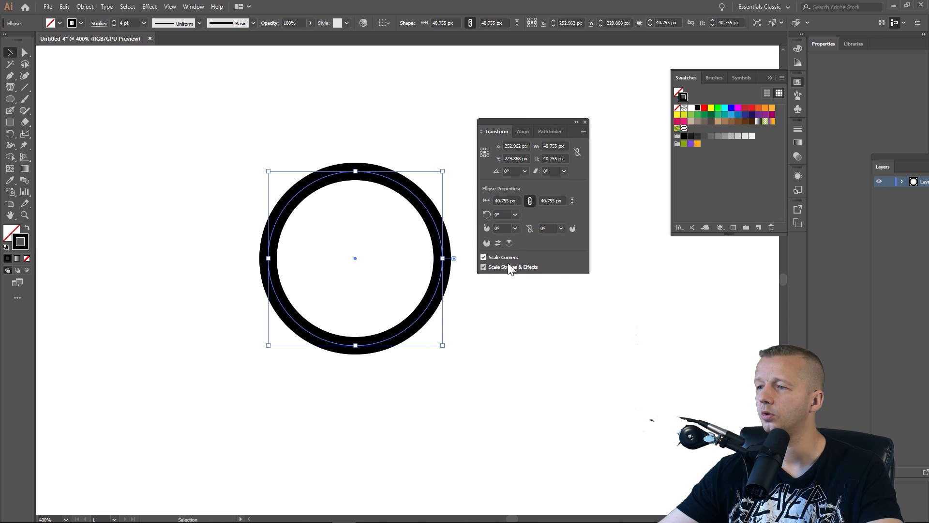
pyautogui.click(484, 268)
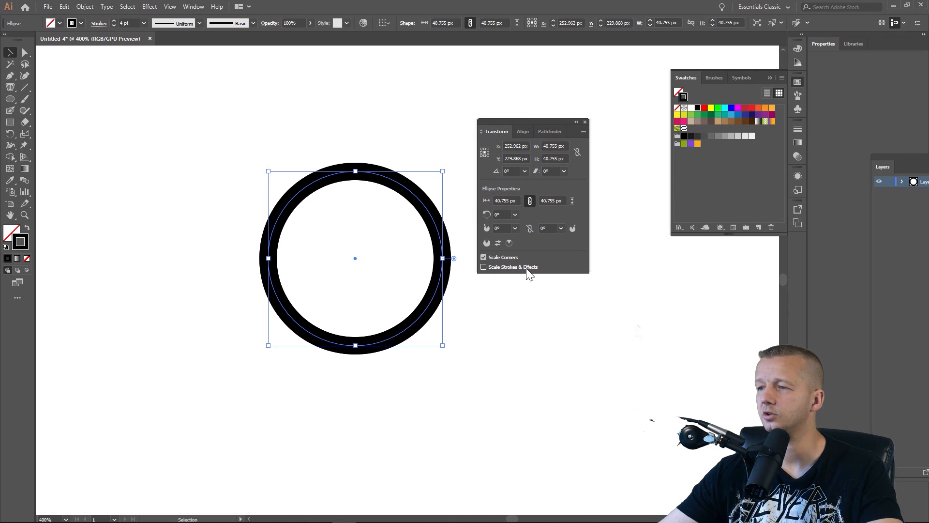
# Scale the circle copy around its centre to about 24 px and add a smaller third concentric circle inside it.
pyautogui.moveTo(444, 173); pyautogui.dragTo(407, 204)
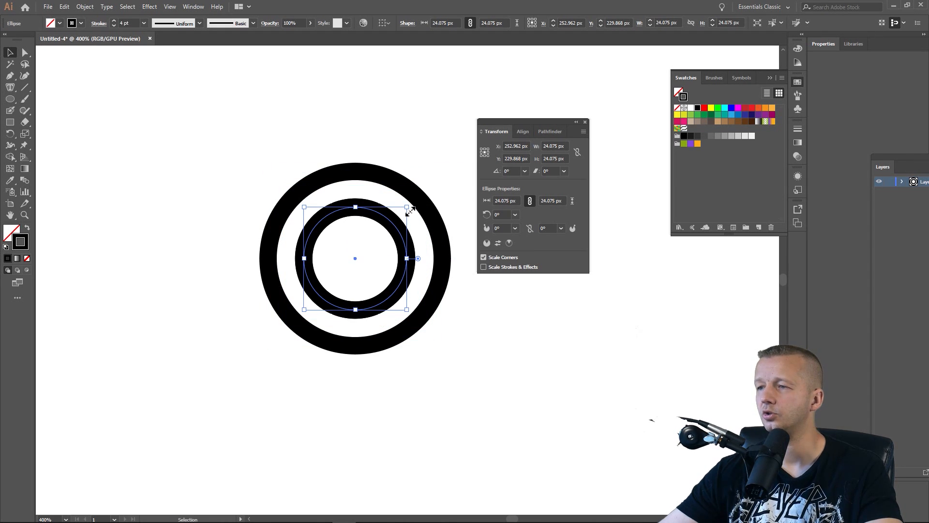
pyautogui.moveTo(410, 210); pyautogui.dragTo(377, 239)
pyautogui.click(373, 231)
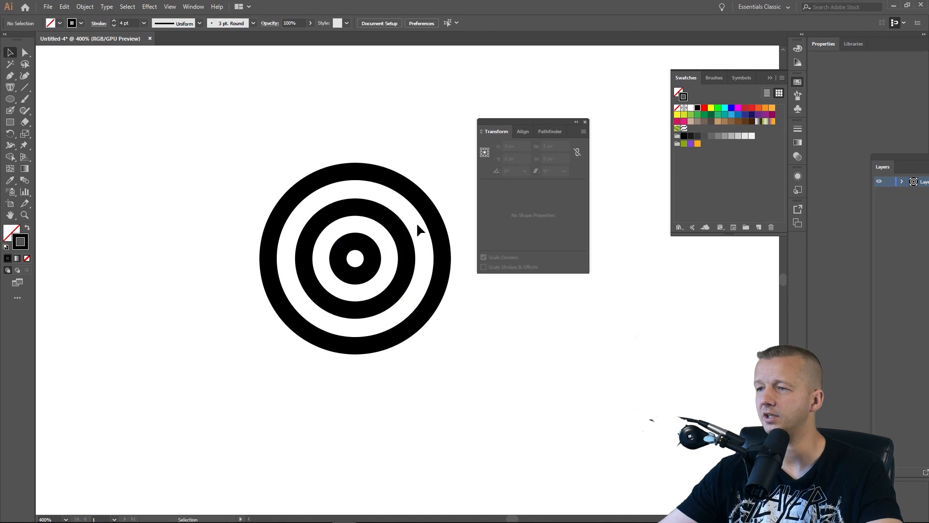
pyautogui.click(170, 7)
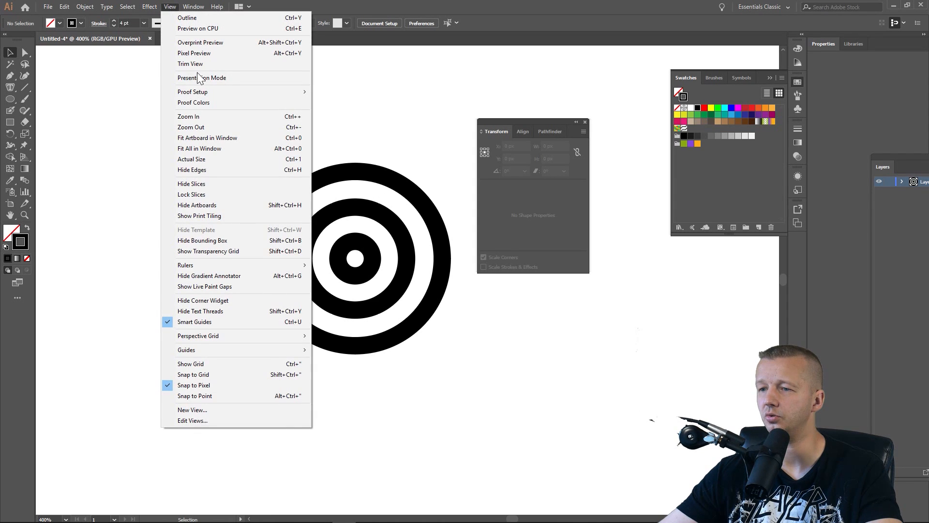
pyautogui.click(532, 383)
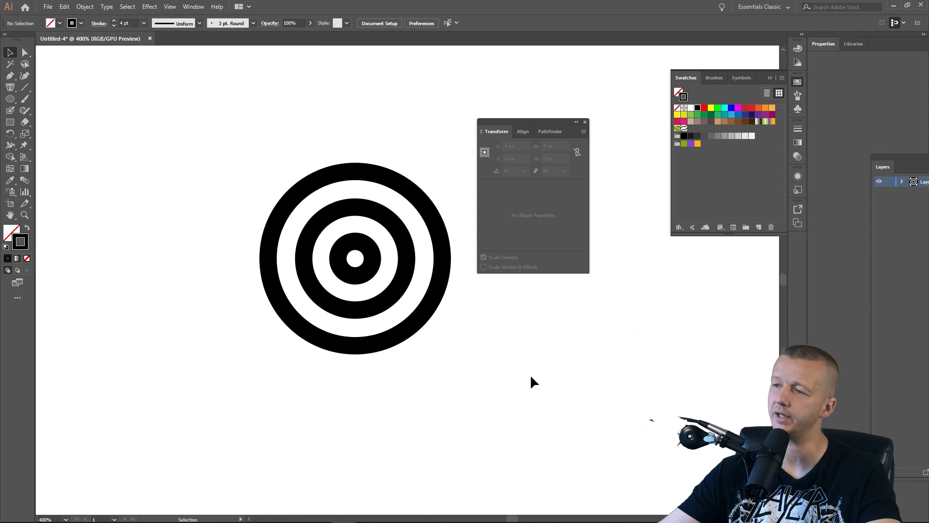
# Select the three concentric circles and outline their strokes into filled shapes.
pyautogui.scroll(-2, 435, 315)
pyautogui.scroll(1, 471, 325)
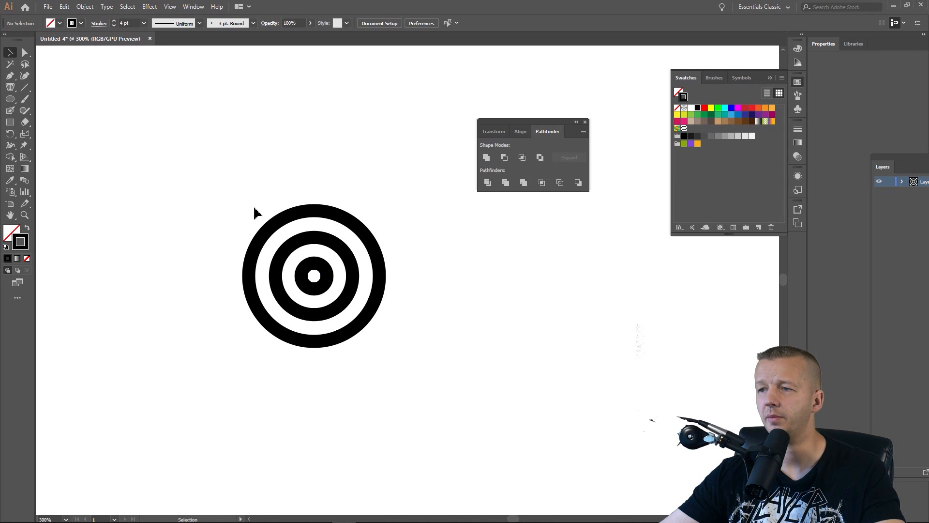
pyautogui.moveTo(255, 213); pyautogui.dragTo(471, 359)
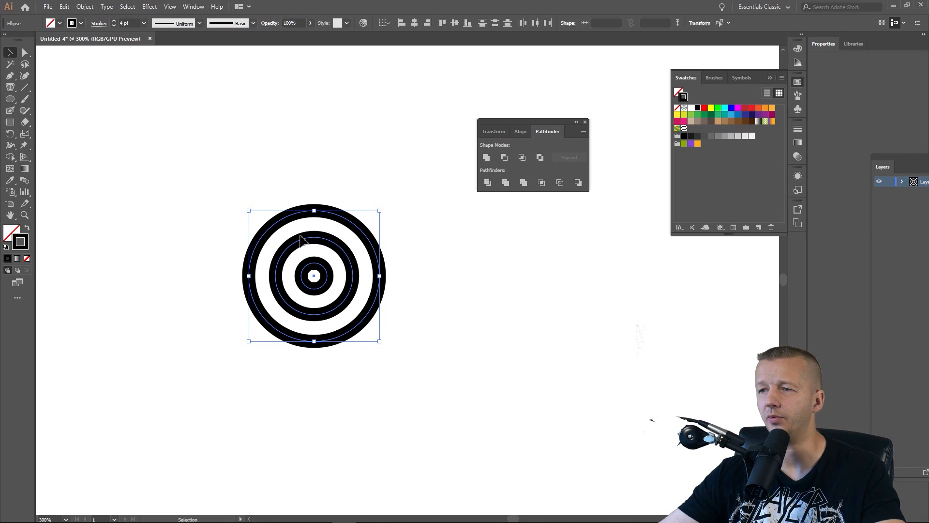
pyautogui.click(85, 6)
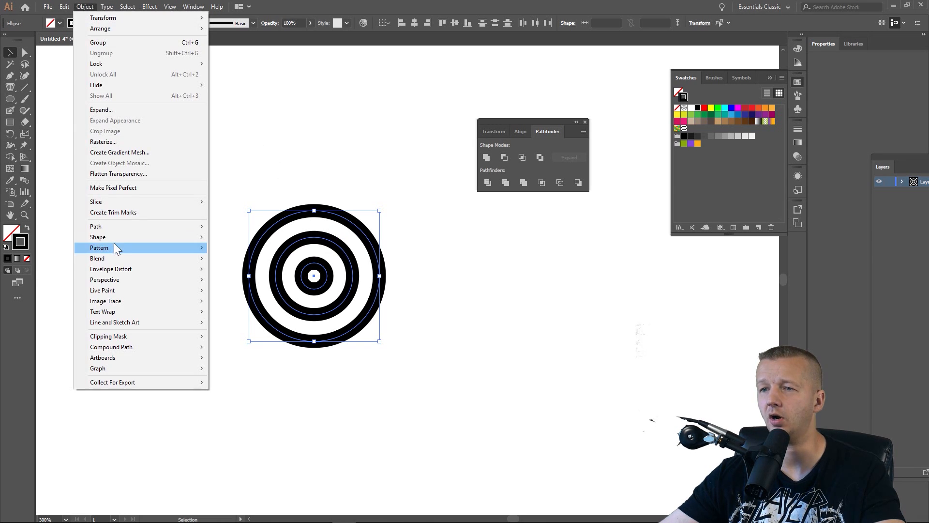
pyautogui.moveTo(117, 224)
pyautogui.click(235, 251)
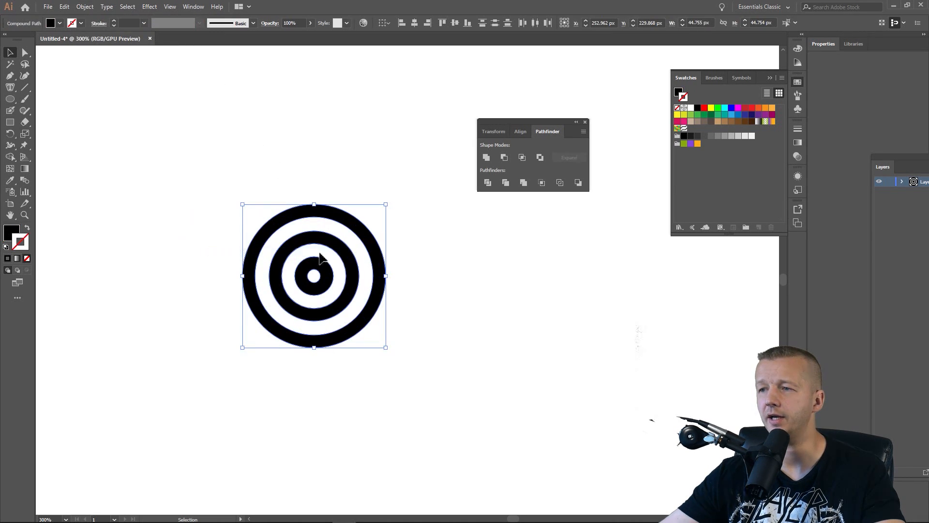
# Show the pattern options and make a new pattern from the outlined concentric circles.
pyautogui.click(191, 6)
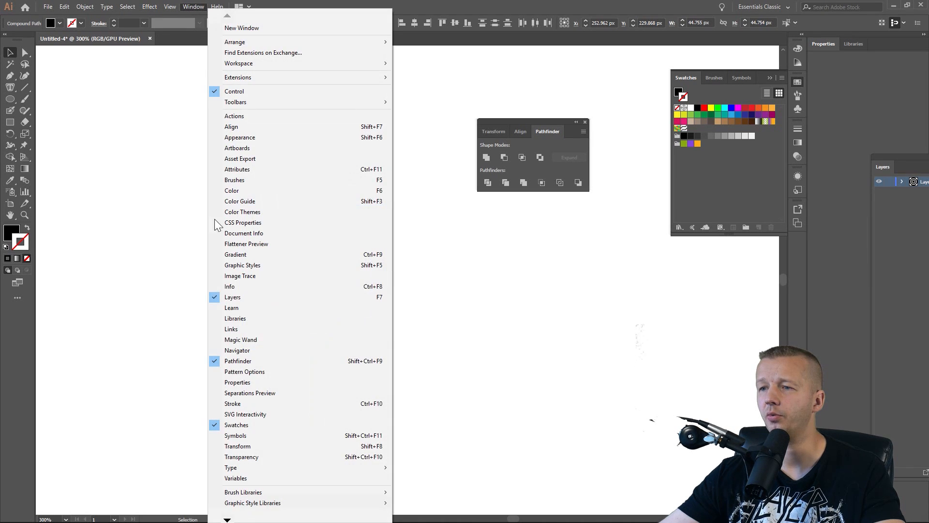
pyautogui.click(251, 372)
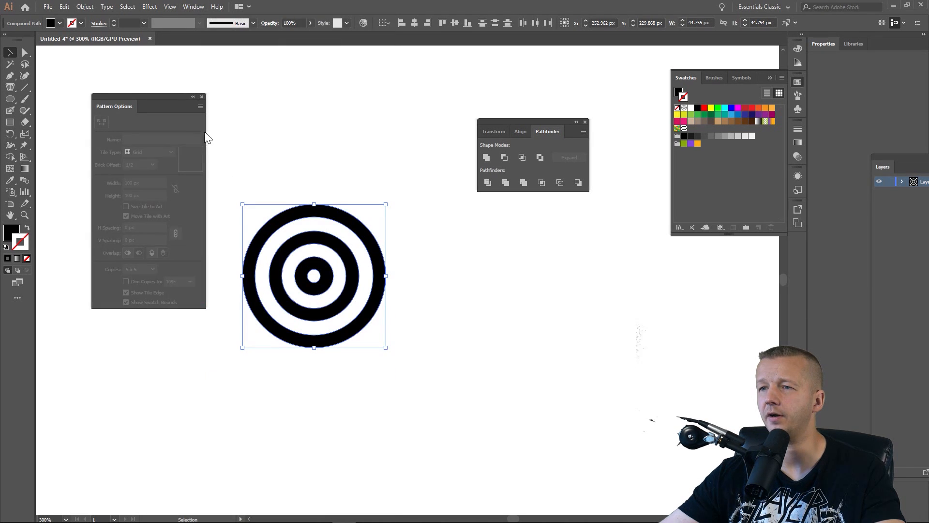
pyautogui.click(199, 108)
pyautogui.click(239, 109)
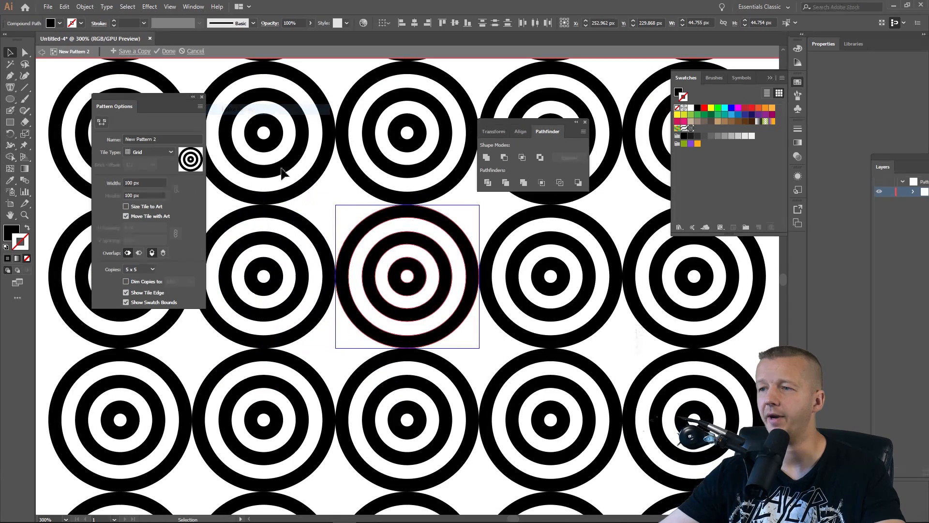
pyautogui.scroll(-2, 450, 247)
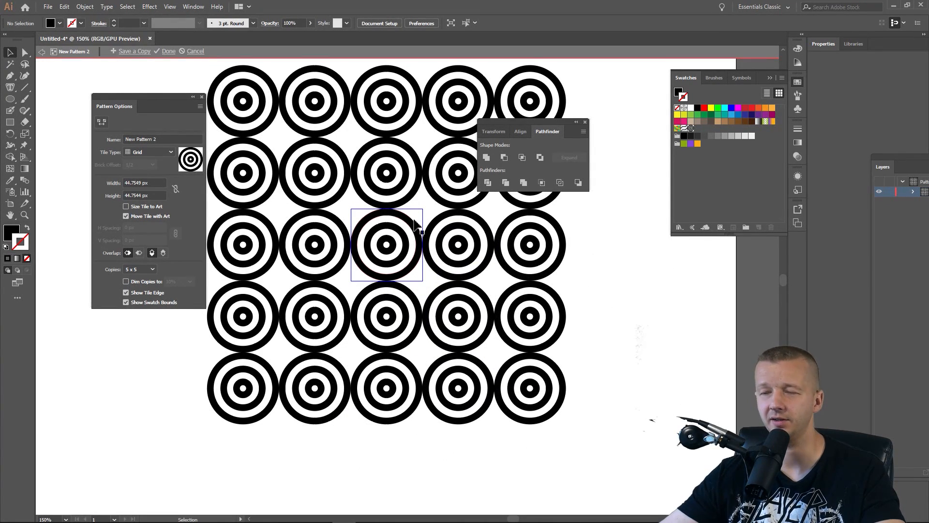
# Draw a white ellipse about 86 x 40 px from the circles' centre and move it up over their upper part.
pyautogui.scroll(2, 408, 240)
pyautogui.moveTo(395, 223); pyautogui.dragTo(433, 243)
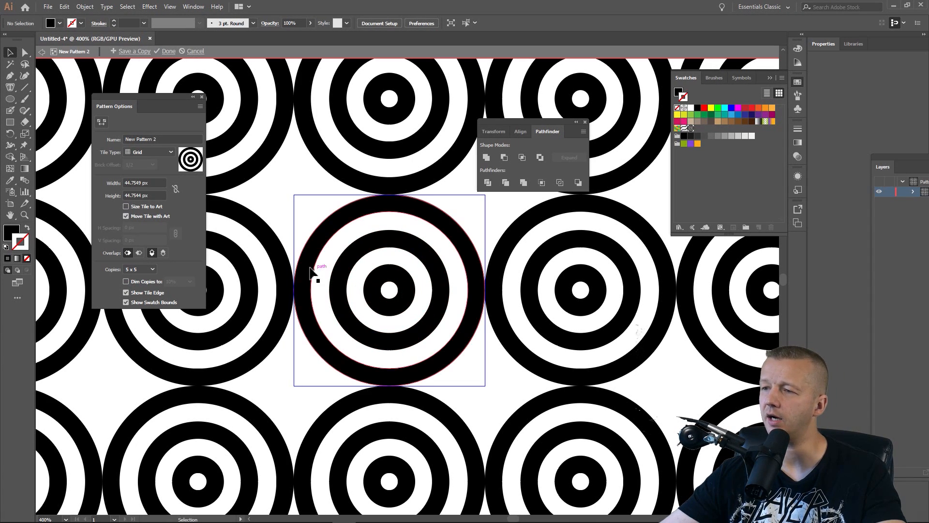
pyautogui.moveTo(12, 99); pyautogui.dragTo(38, 109)
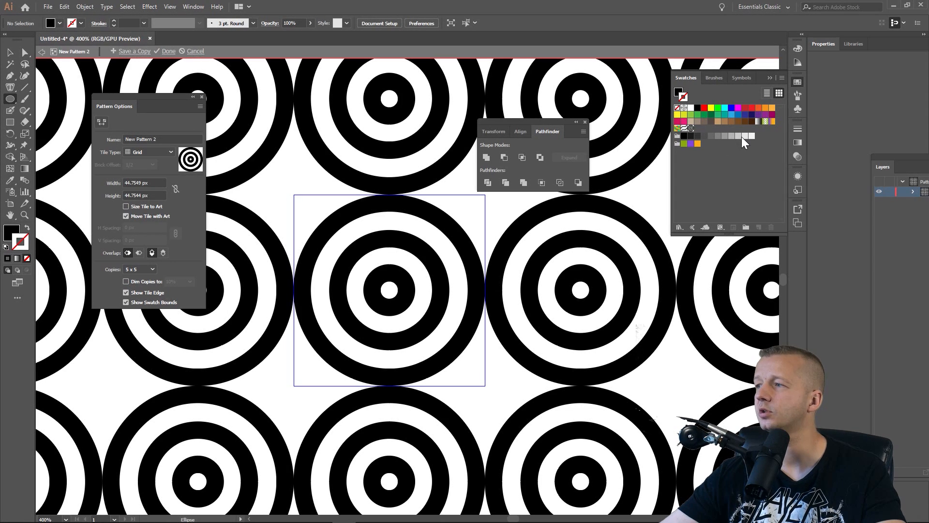
pyautogui.click(697, 107)
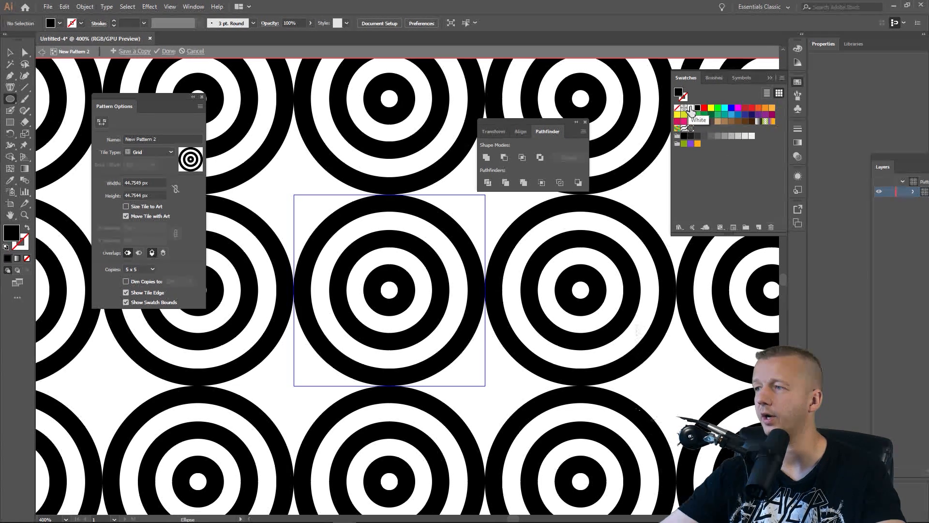
pyautogui.click(691, 108)
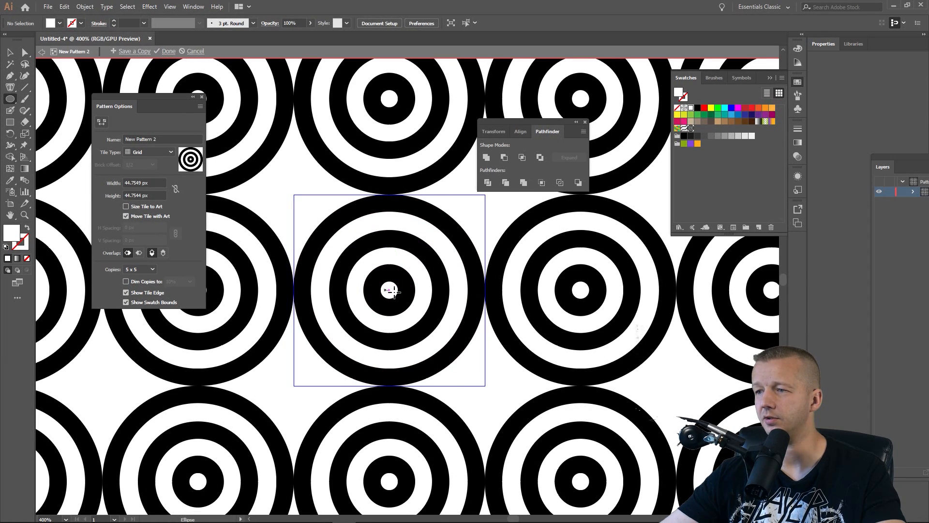
pyautogui.moveTo(390, 291); pyautogui.dragTo(573, 204)
pyautogui.press('v')
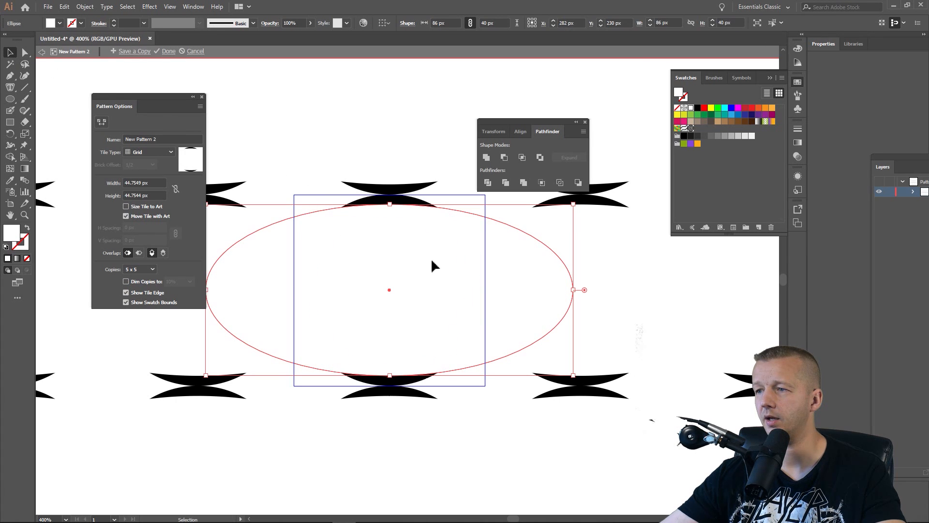
pyautogui.moveTo(431, 263); pyautogui.dragTo(452, 206)
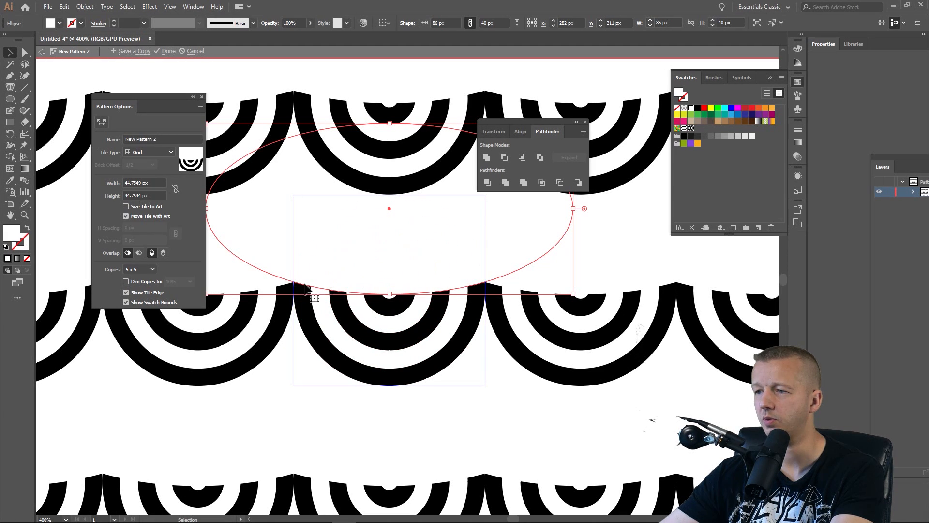
# Divide the concentric circles with the white ellipse and delete the ellipse piece lying outside the circles.
pyautogui.keyDown('shift'); pyautogui.click(476, 321); pyautogui.keyUp('shift')
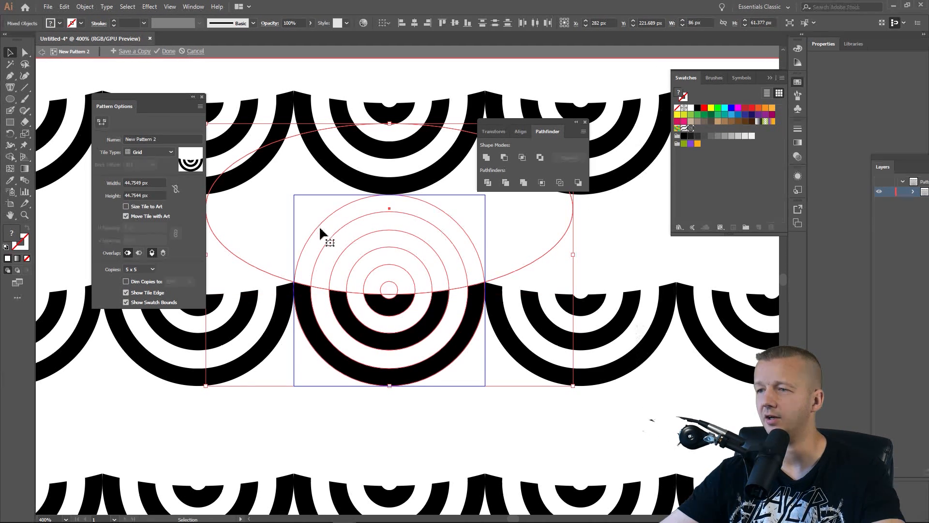
pyautogui.click(487, 183)
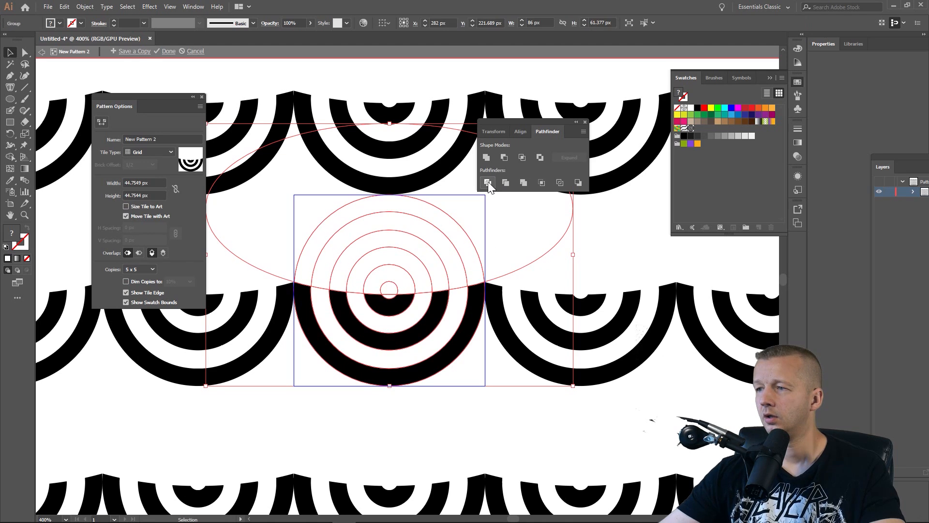
pyautogui.click(25, 51)
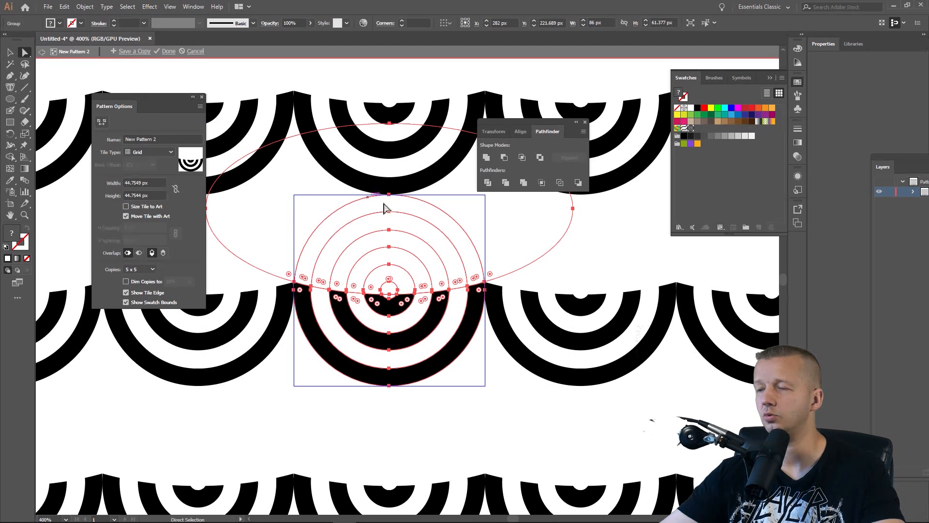
pyautogui.click(525, 237)
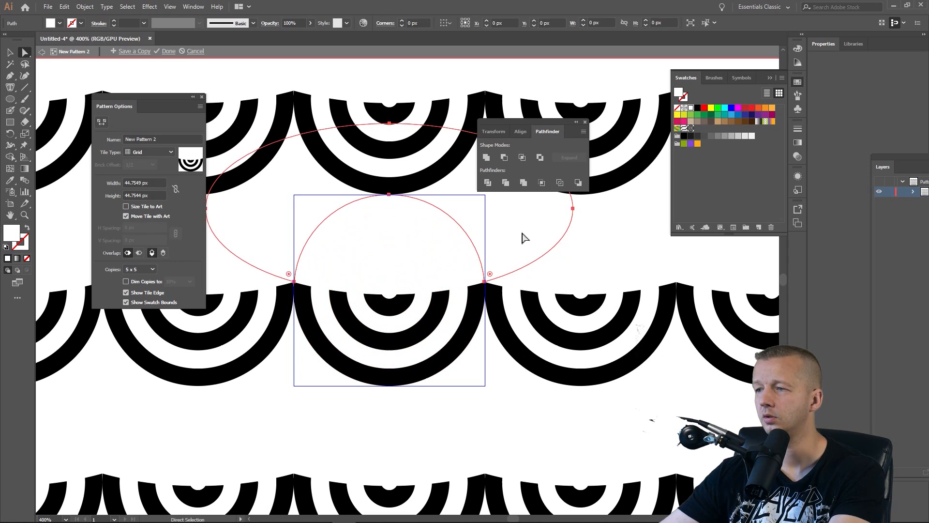
pyautogui.press('Delete')
# Delete all remaining ring pieces above the curved cut in the pattern tile.
pyautogui.click(462, 258)
pyautogui.press('Delete')
pyautogui.click(451, 265)
pyautogui.press('Delete')
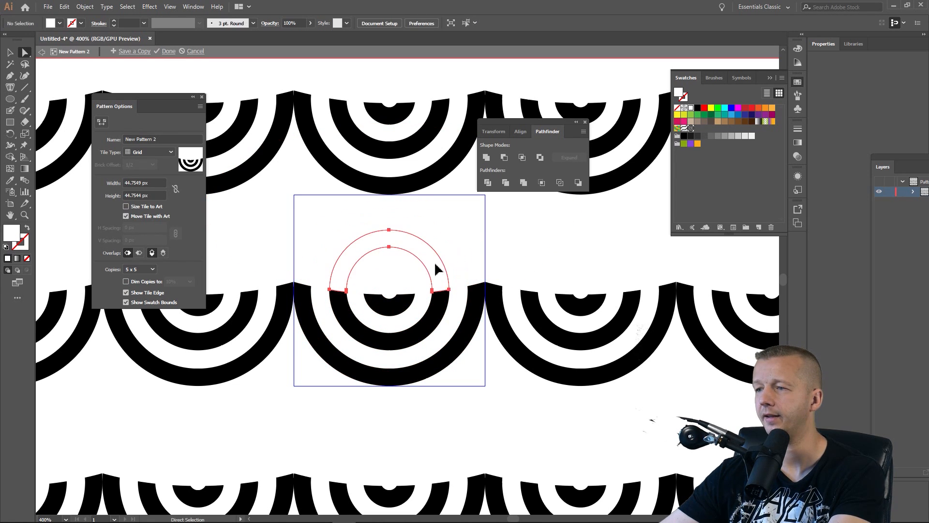
pyautogui.click(425, 271)
pyautogui.press('Delete')
pyautogui.click(396, 278)
pyautogui.press('Delete')
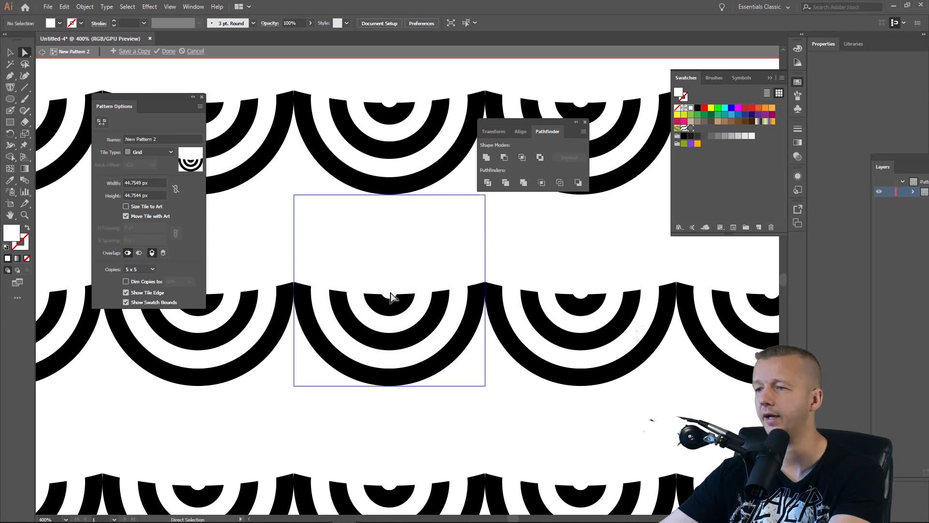
pyautogui.moveTo(323, 246); pyautogui.dragTo(427, 290)
pyautogui.moveTo(336, 207); pyautogui.dragTo(427, 266)
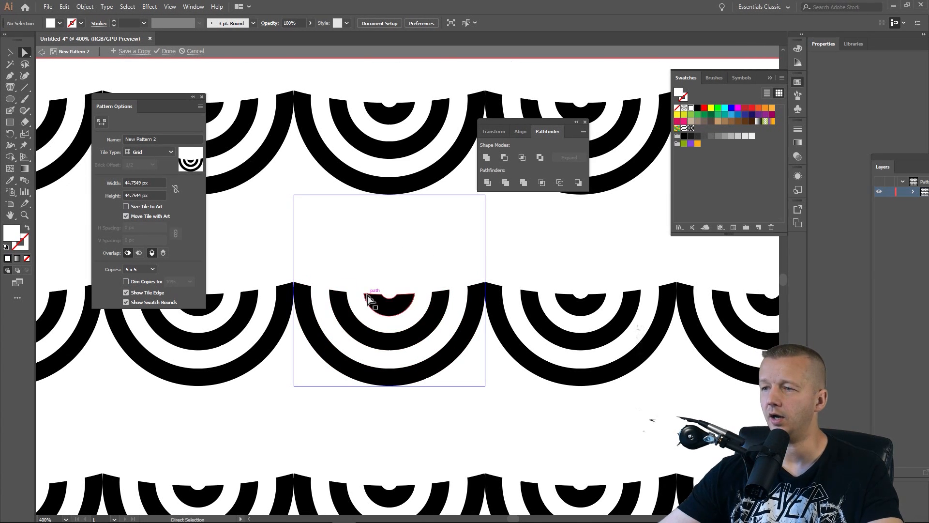
# Copy the half-circle group in place and hide the upper of the two groups in the pattern layer.
pyautogui.scroll(-3, 372, 297)
pyautogui.scroll(3, 382, 293)
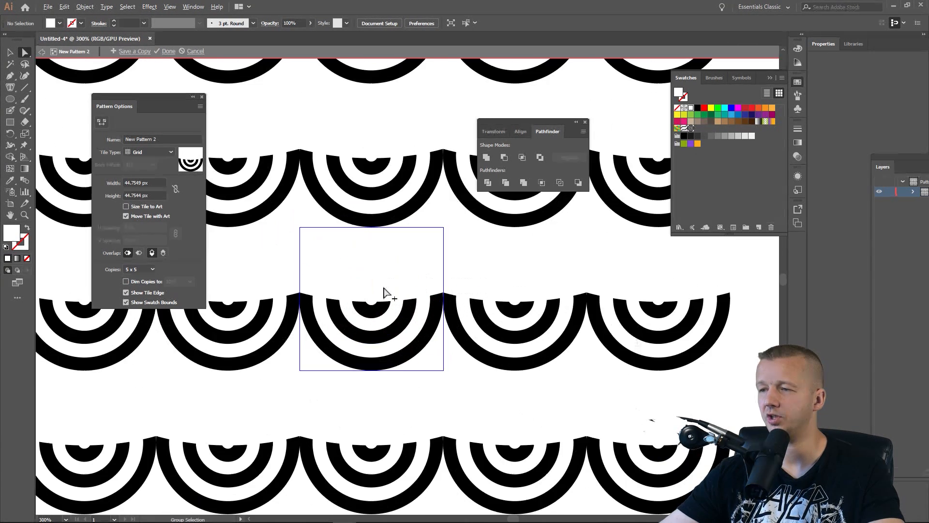
pyautogui.click(10, 53)
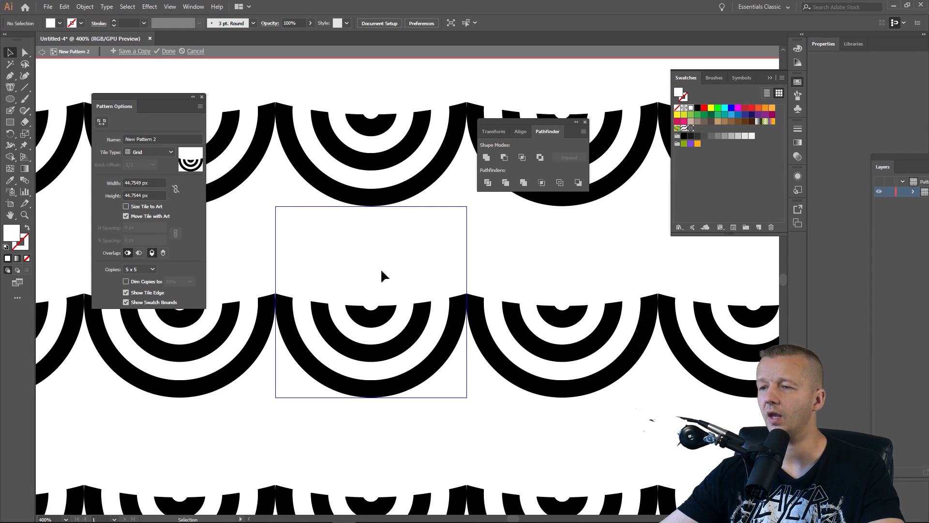
pyautogui.scroll(-1, 369, 282)
pyautogui.moveTo(370, 283); pyautogui.dragTo(390, 249)
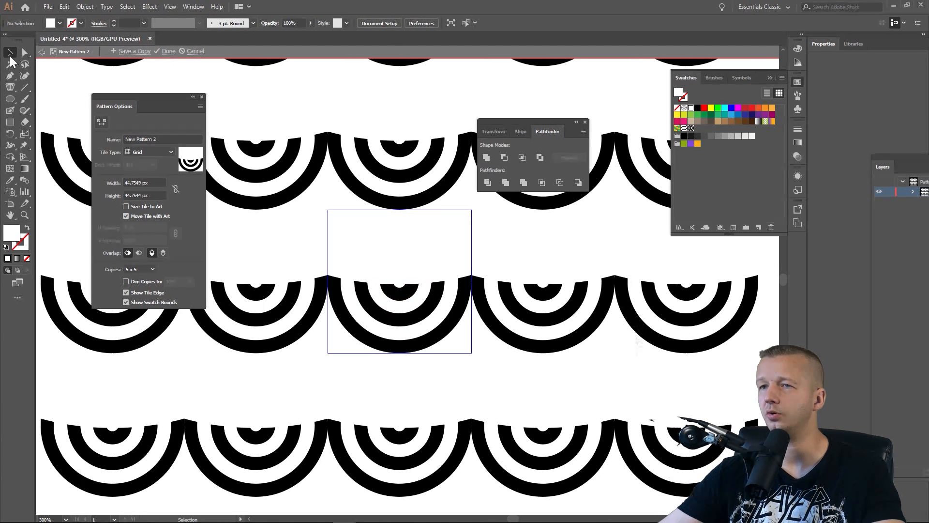
pyautogui.click(414, 304)
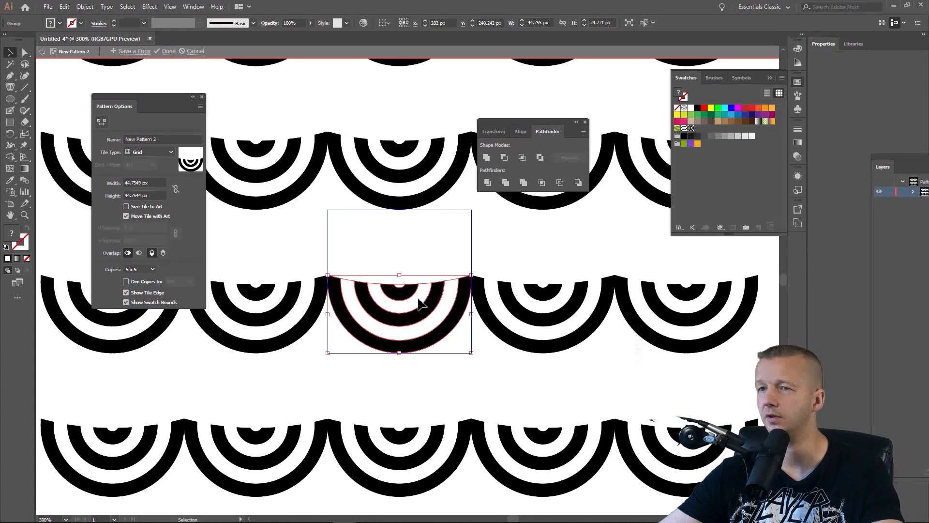
pyautogui.moveTo(883, 166); pyautogui.dragTo(649, 189)
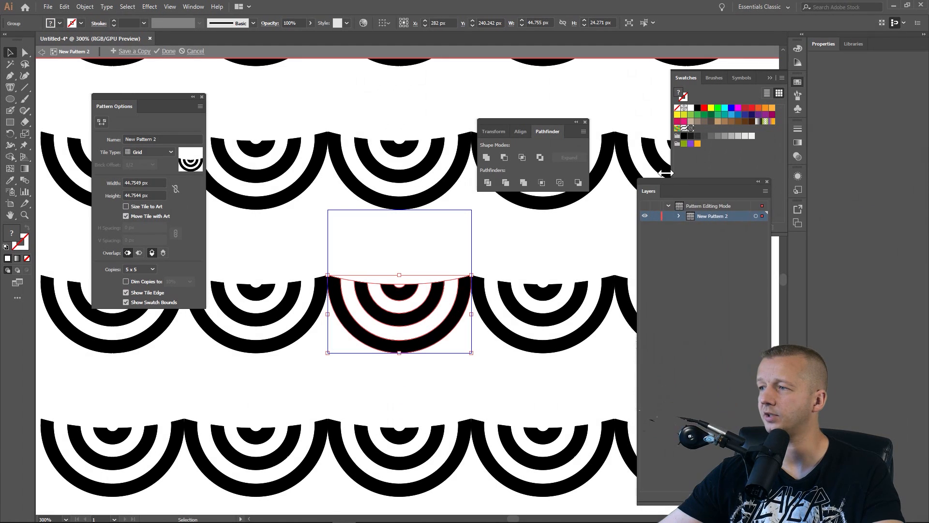
pyautogui.click(678, 216)
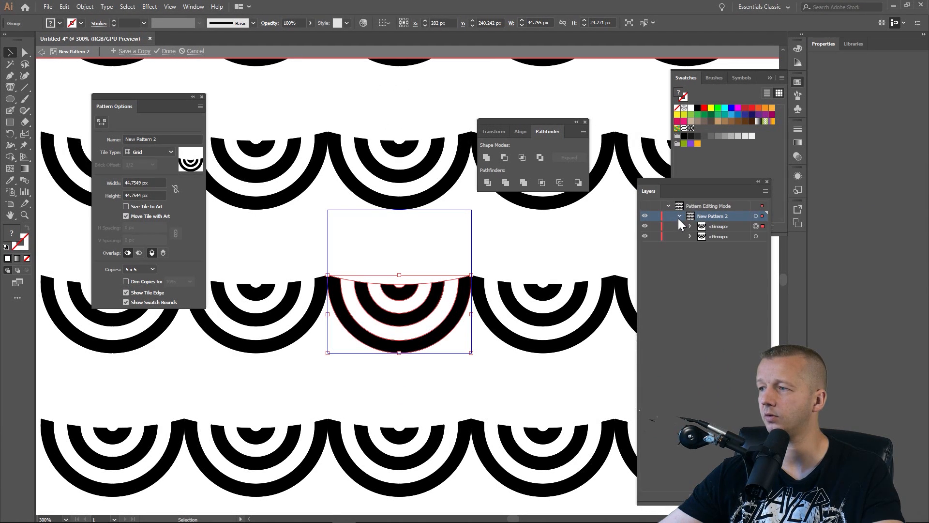
pyautogui.click(645, 226)
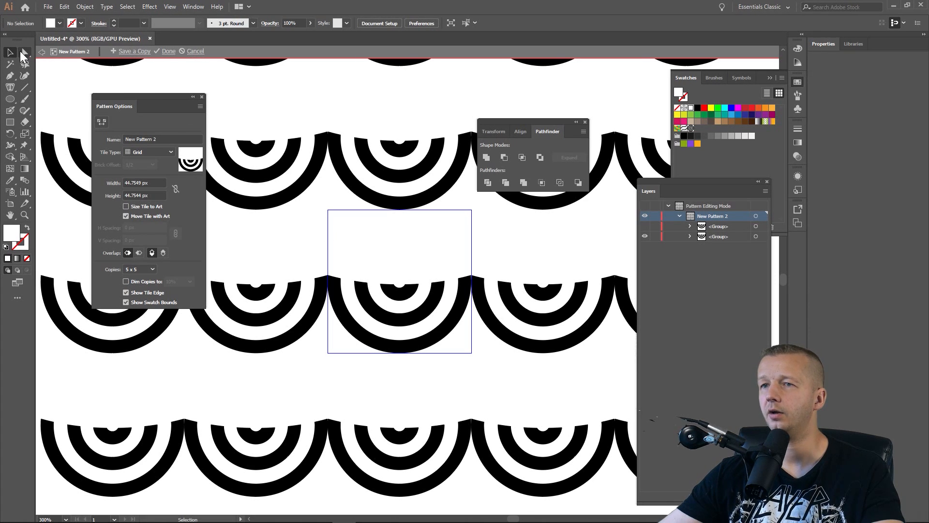
# Draw a white rectangle about 23 x 29 px over the right half of the visible group and divide the two.
pyautogui.click(10, 122)
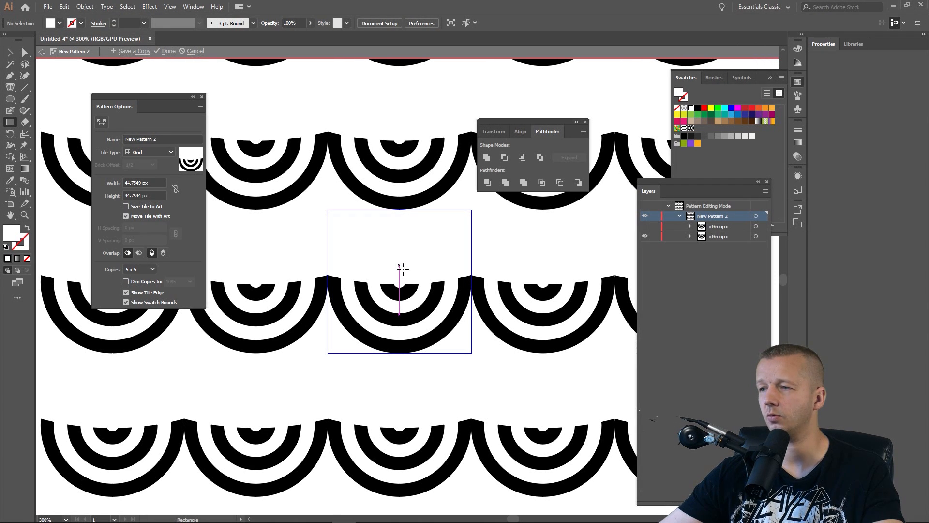
pyautogui.moveTo(400, 266); pyautogui.dragTo(477, 358)
pyautogui.press('v')
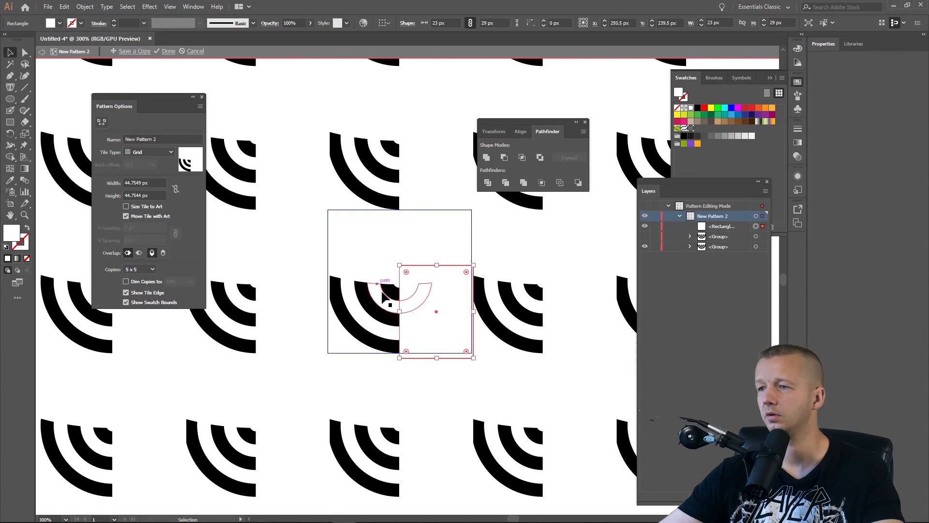
pyautogui.keyDown('shift'); pyautogui.click(396, 292); pyautogui.keyUp('shift')
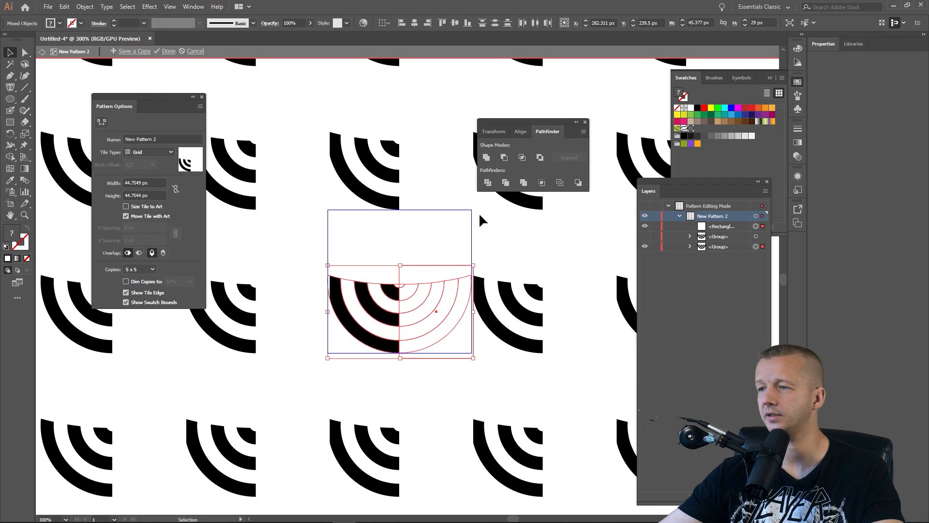
pyautogui.click(488, 183)
# Delete the divided pieces over the right half of the ring group and the stray leftover fragments, keeping the black quarter rings.
pyautogui.press('a')
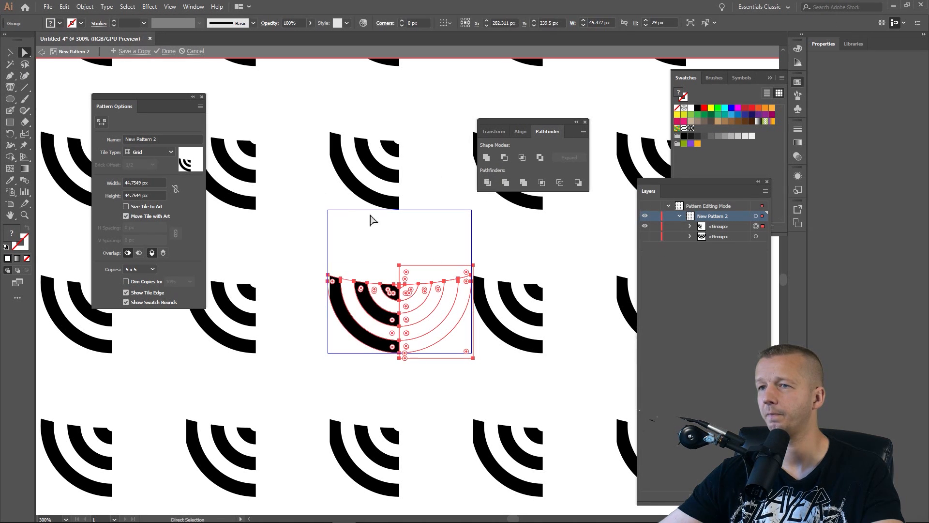
pyautogui.moveTo(402, 248); pyautogui.dragTo(480, 368)
pyautogui.press('Delete')
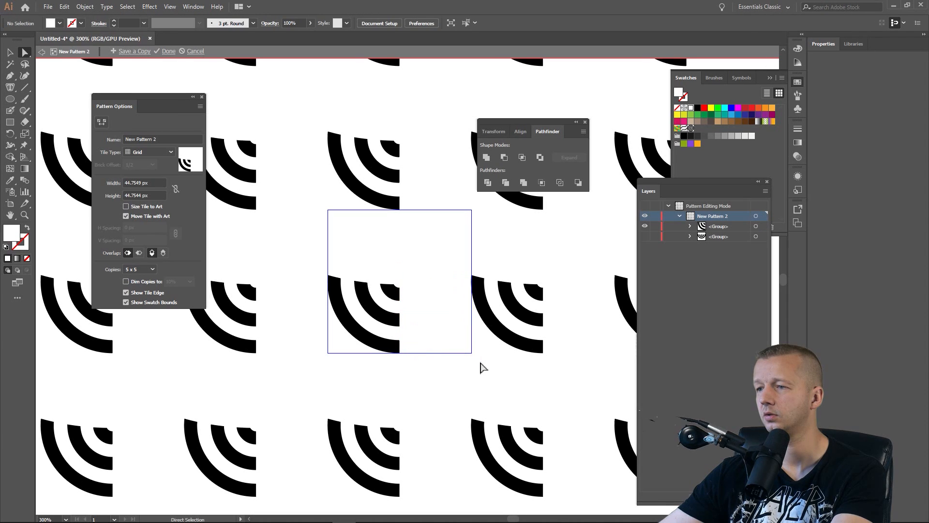
pyautogui.click(398, 307)
pyautogui.press('Delete')
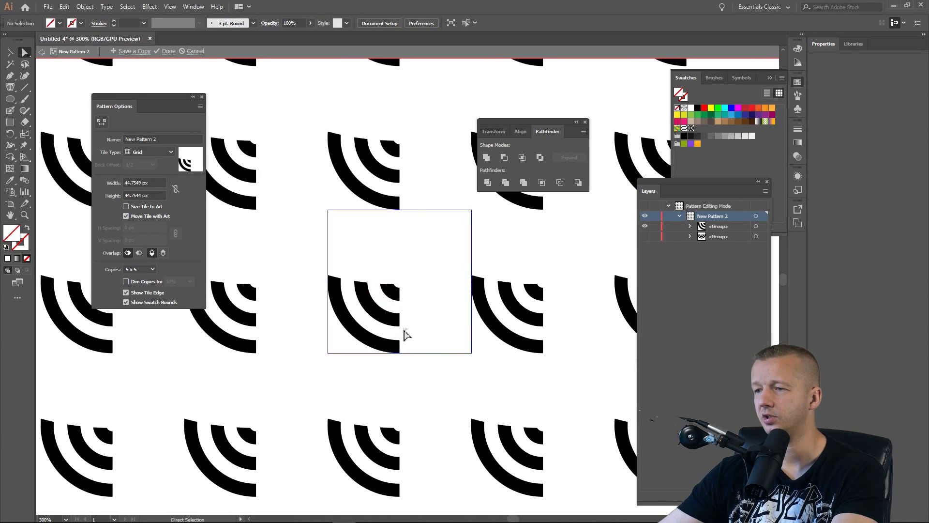
pyautogui.click(398, 333)
pyautogui.press('Delete')
pyautogui.click(399, 290)
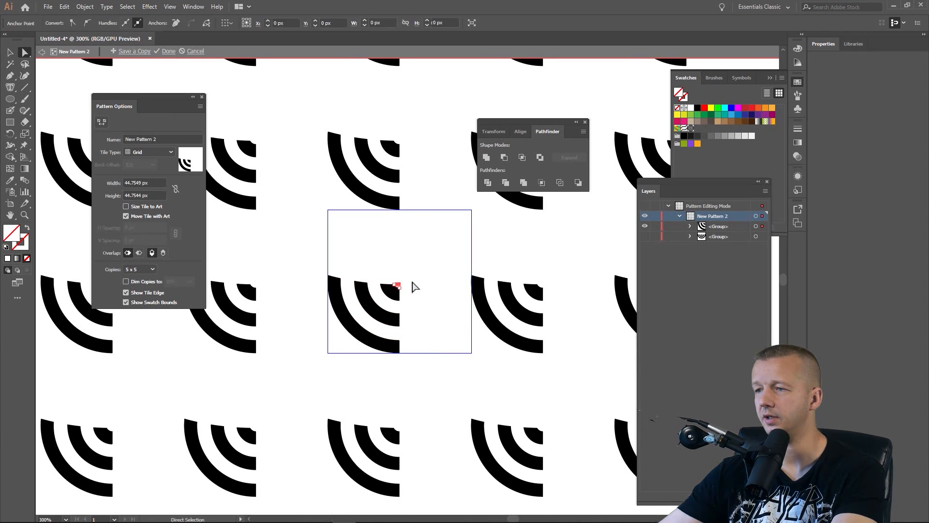
pyautogui.press('Delete')
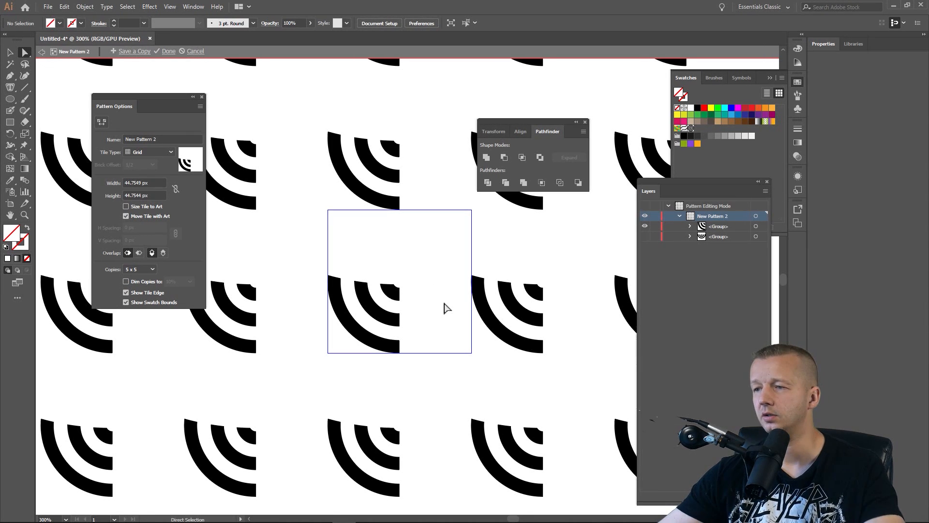
# Place the quarter rings and a mirrored copy in the two halves of the tile, with their centres on its left and right edges.
pyautogui.click(10, 52)
pyautogui.moveTo(429, 265); pyautogui.dragTo(366, 331)
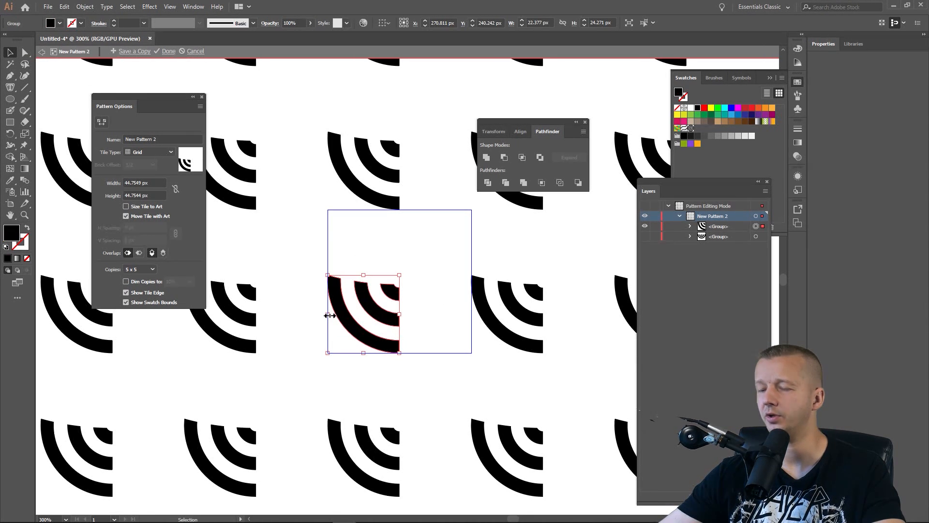
pyautogui.moveTo(330, 315)
pyautogui.mouseDown()
pyautogui.moveTo(409, 317)
pyautogui.moveTo(332, 316)
pyautogui.mouseUp()
pyautogui.moveTo(328, 314); pyautogui.dragTo(460, 327)
pyautogui.click(424, 366)
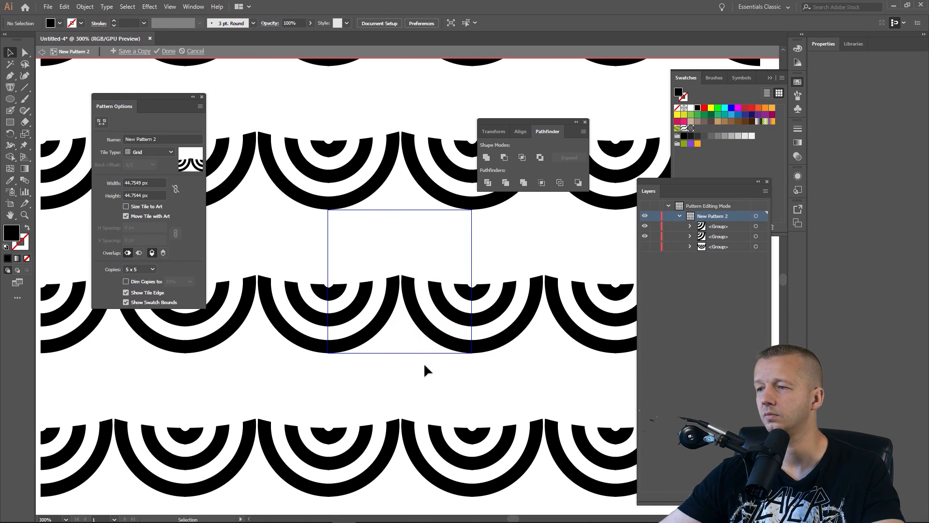
pyautogui.scroll(-2, 424, 370)
pyautogui.scroll(1, 424, 370)
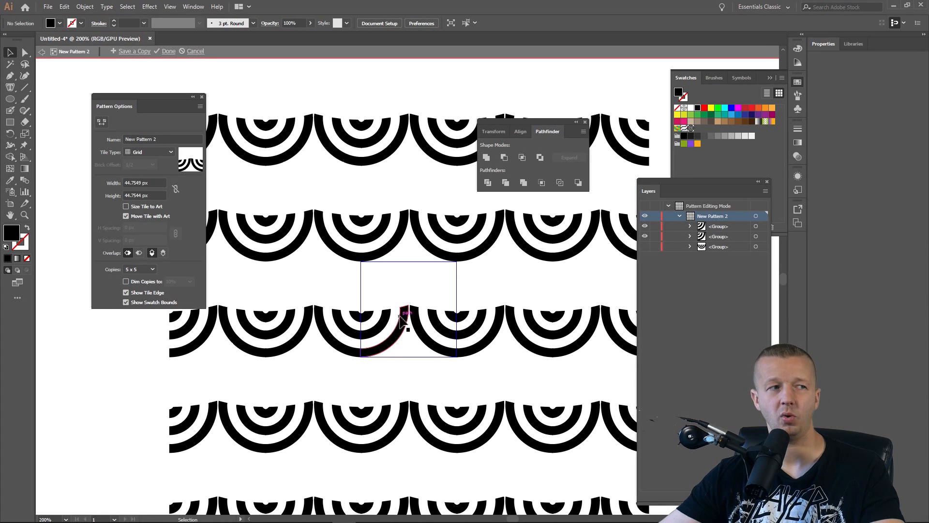
pyautogui.scroll(2, 419, 326)
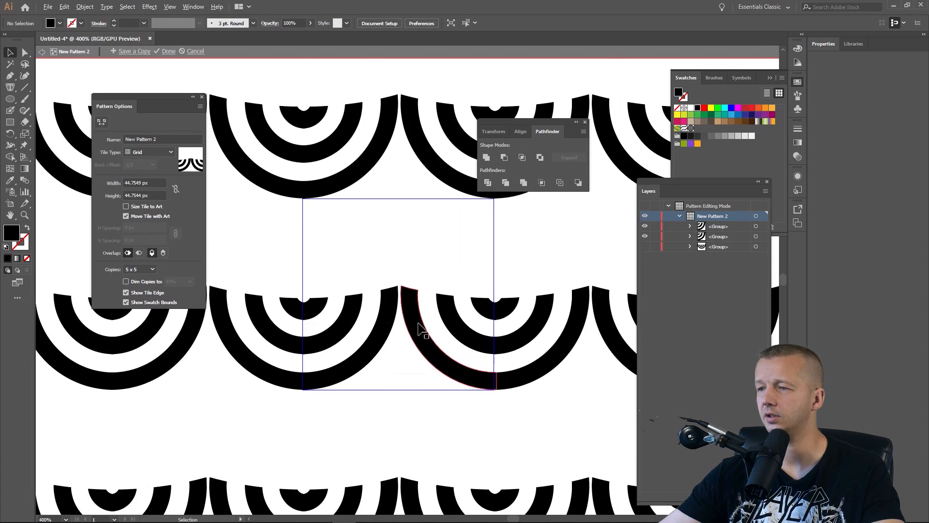
# Show the hidden half-circle group and move it straight up about 22 px to the tile's upper edge.
pyautogui.click(645, 246)
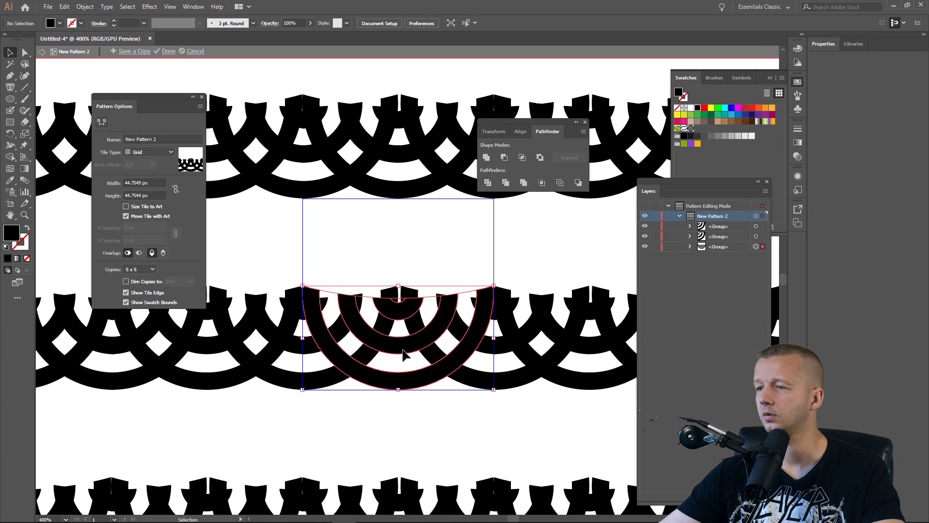
pyautogui.moveTo(405, 353); pyautogui.dragTo(409, 251)
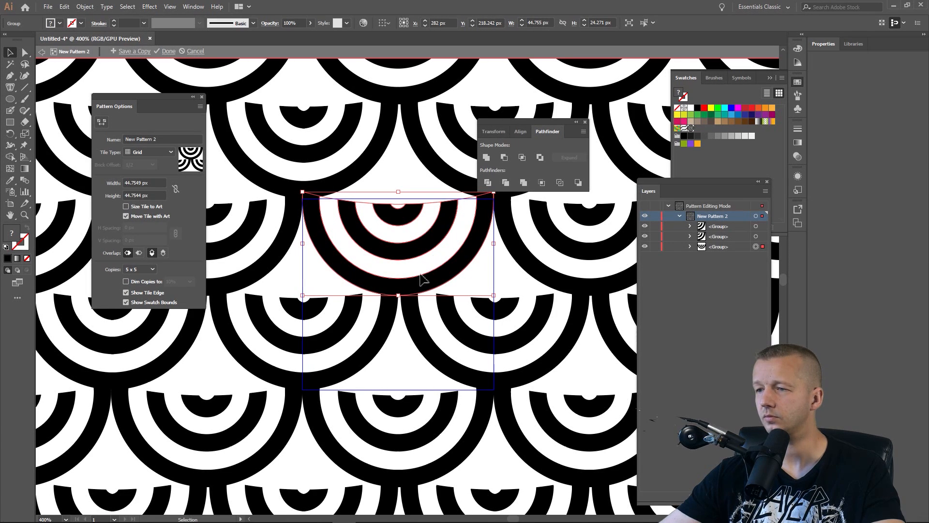
pyautogui.scroll(-4, 421, 279)
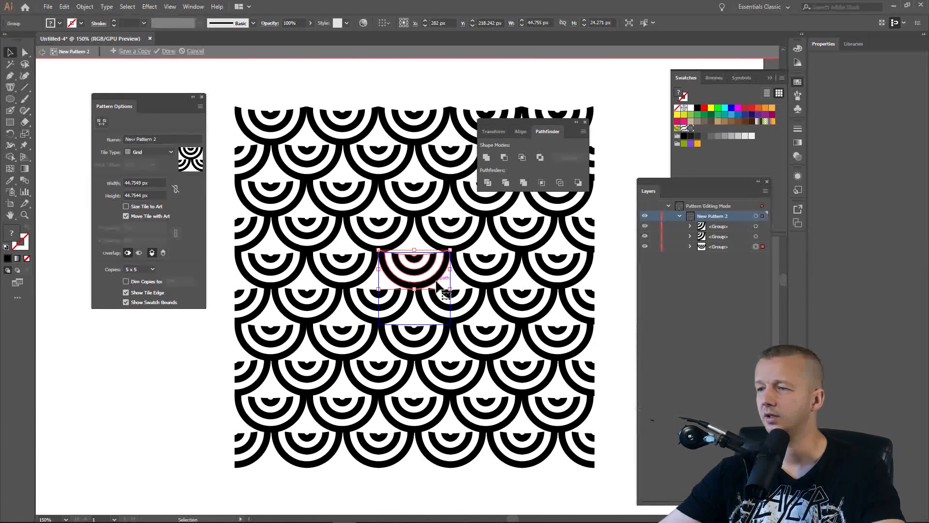
pyautogui.scroll(3, 437, 284)
pyautogui.moveTo(422, 286); pyautogui.dragTo(391, 333)
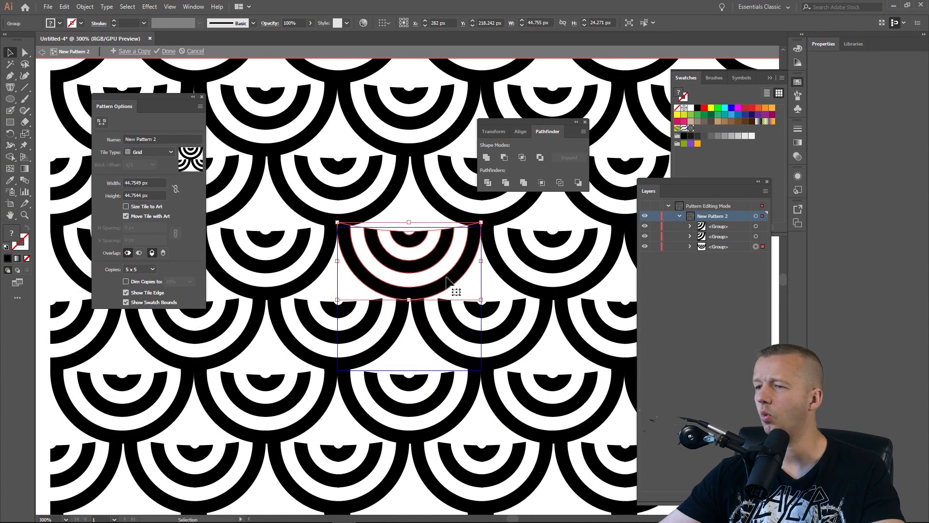
# Hide the half-circle group and draw a 52 x 22 px ellipse centred over the gap between the two quarter-ring groups.
pyautogui.click(645, 247)
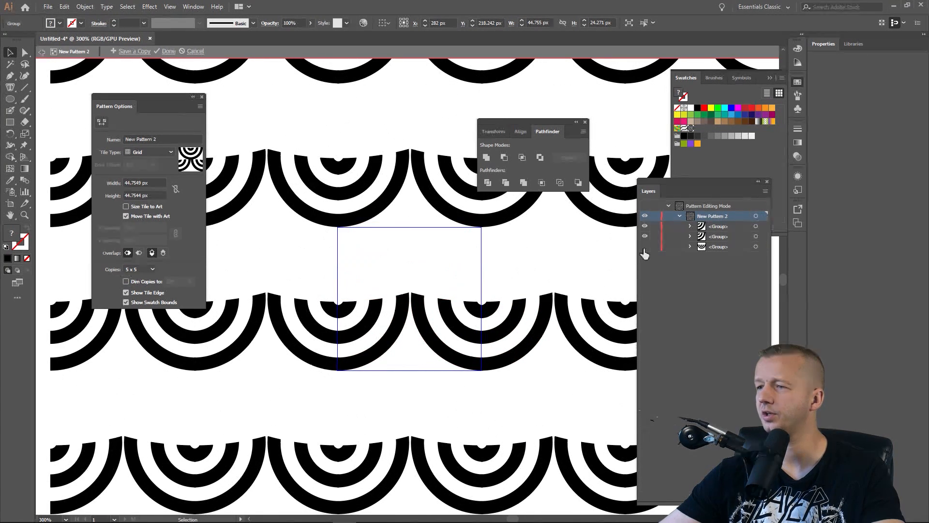
pyautogui.click(10, 99)
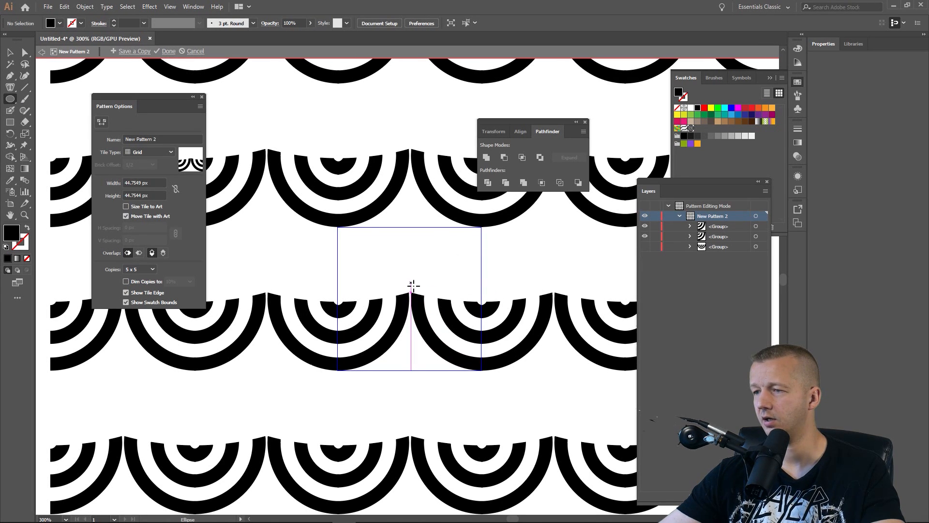
pyautogui.moveTo(411, 284); pyautogui.dragTo(494, 320)
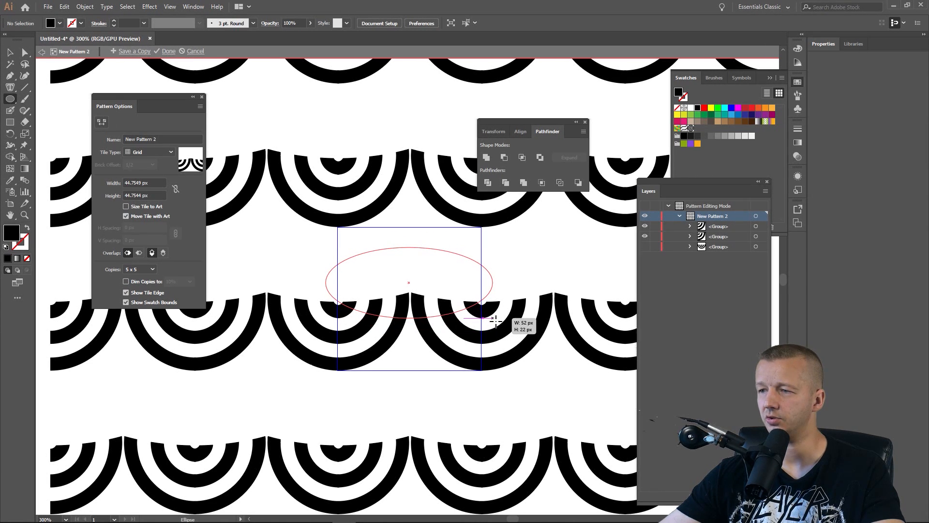
pyautogui.moveTo(495, 320); pyautogui.dragTo(495, 321)
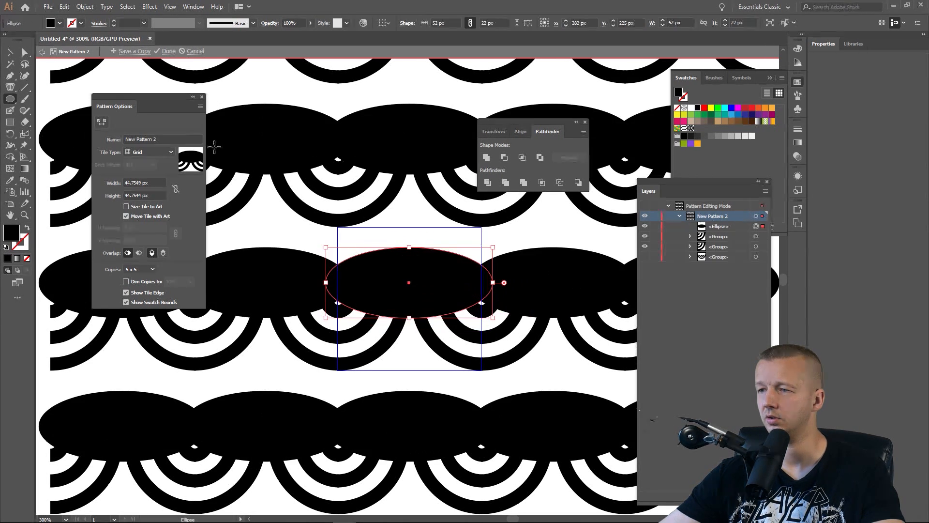
# Divide the ellipse and both quarter-ring groups, and delete the ellipse pieces lying above the rings.
pyautogui.click(10, 51)
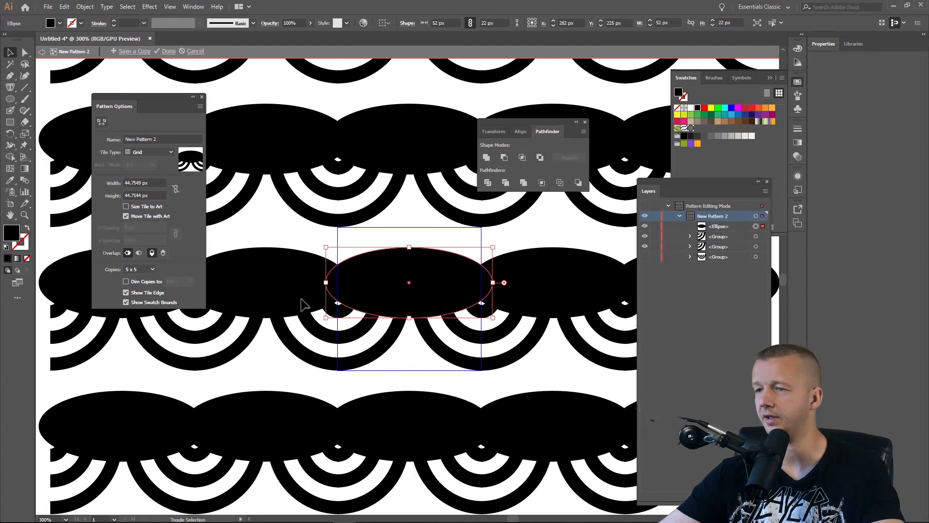
pyautogui.moveTo(299, 283); pyautogui.dragTo(495, 342)
pyautogui.moveTo(527, 384); pyautogui.dragTo(544, 375)
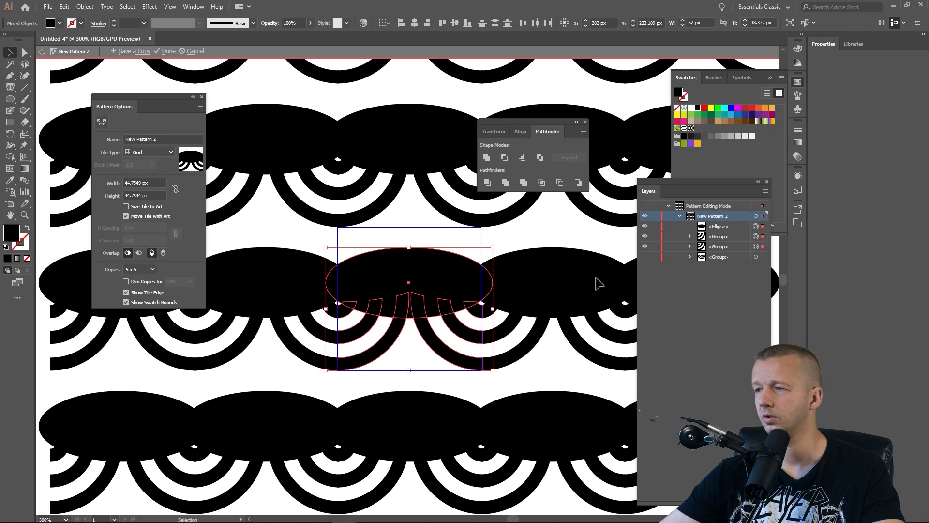
pyautogui.click(487, 182)
pyautogui.click(25, 53)
pyautogui.moveTo(306, 229); pyautogui.dragTo(521, 289)
pyautogui.press('Delete')
pyautogui.press('Delete')
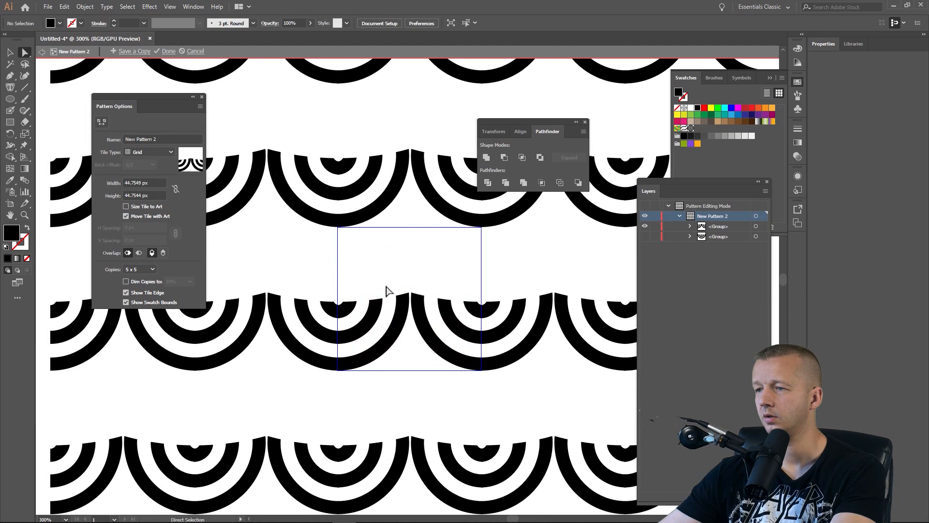
# Delete the remaining ring pieces above the ellipse's curved cut on both sides of the tile.
pyautogui.moveTo(356, 285); pyautogui.dragTo(481, 321)
pyautogui.press('Delete')
pyautogui.press('Delete')
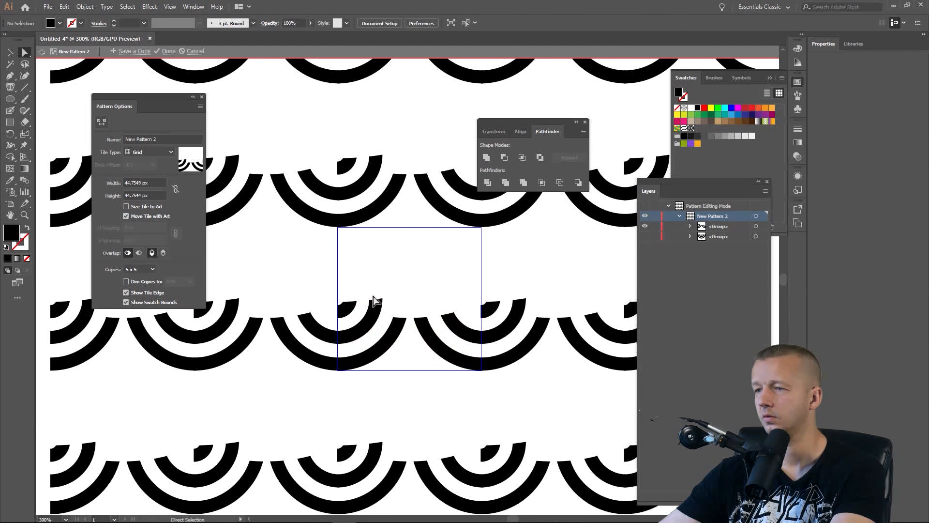
pyautogui.hotkey('ctrl', 'z')
pyautogui.moveTo(448, 292); pyautogui.dragTo(470, 309)
pyautogui.click(479, 304)
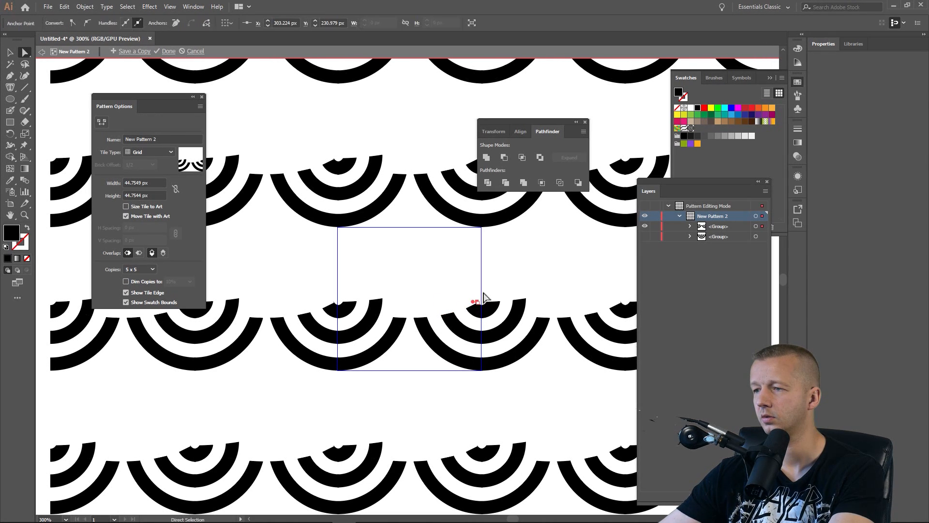
pyautogui.click(430, 297)
pyautogui.moveTo(373, 307); pyautogui.dragTo(355, 305)
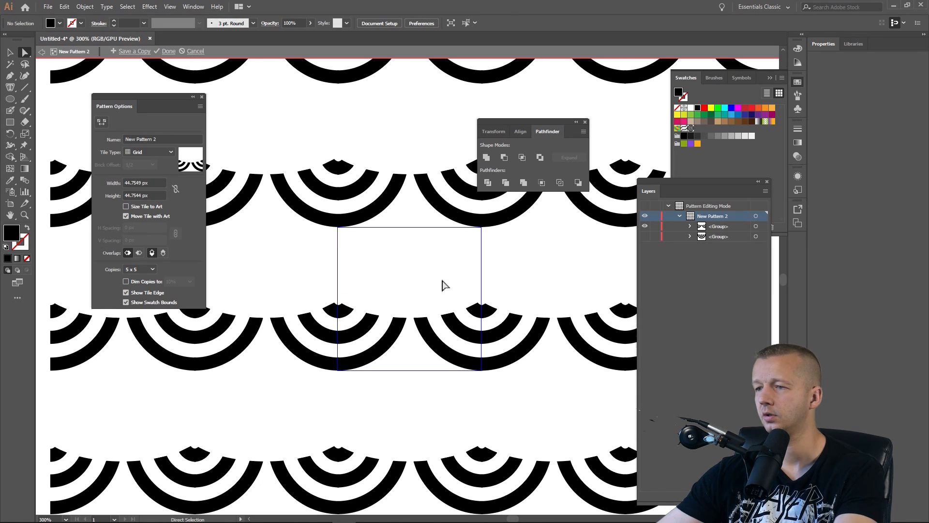
# Copy the trimmed ring group 20 px straight up within the tile.
pyautogui.click(11, 55)
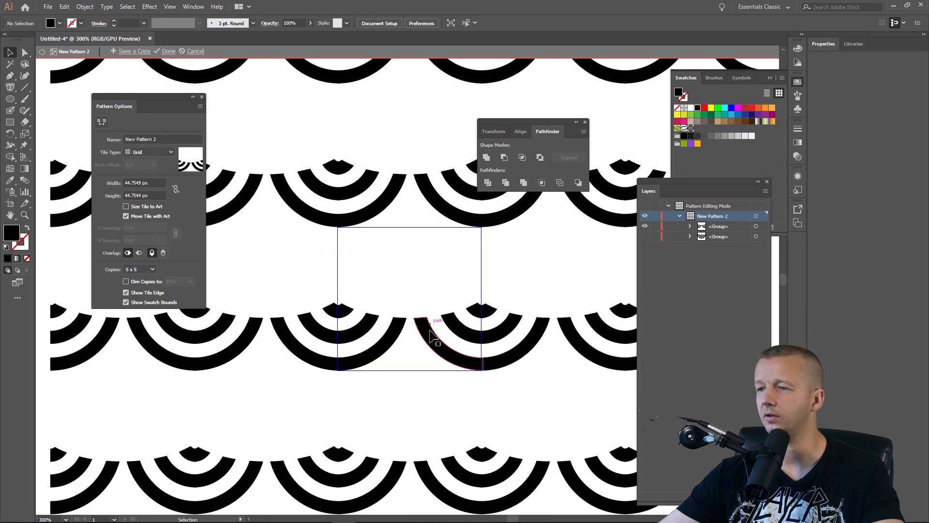
pyautogui.click(346, 352)
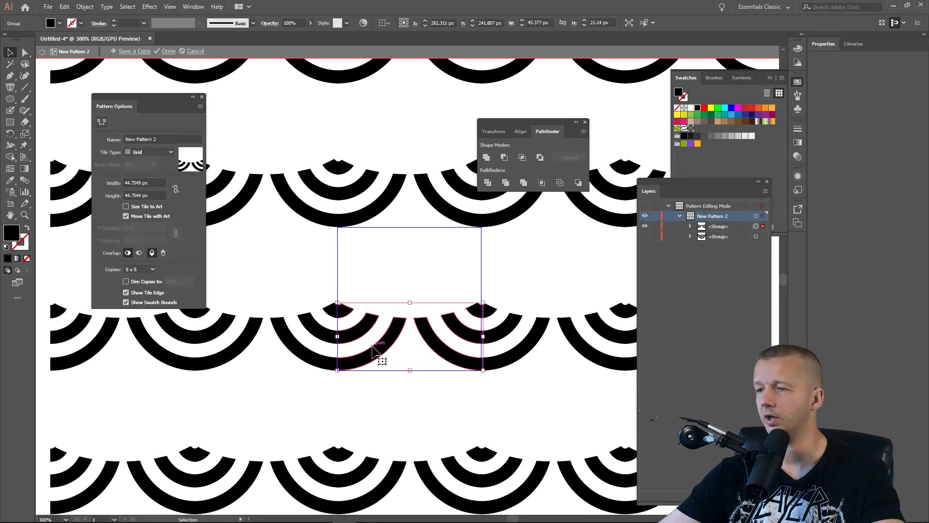
pyautogui.moveTo(383, 349); pyautogui.dragTo(389, 285)
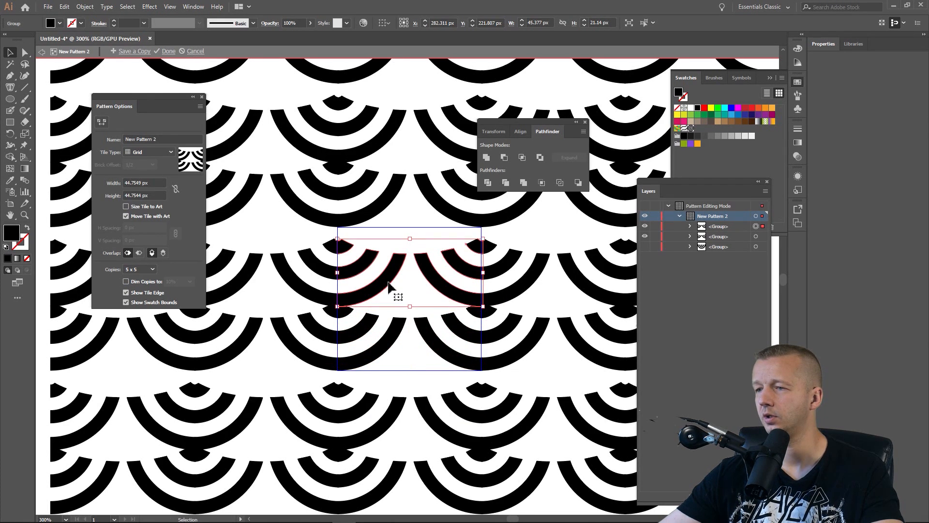
# Ungroup the upper copy and delete its right quarter rings.
pyautogui.rightClick(423, 268)
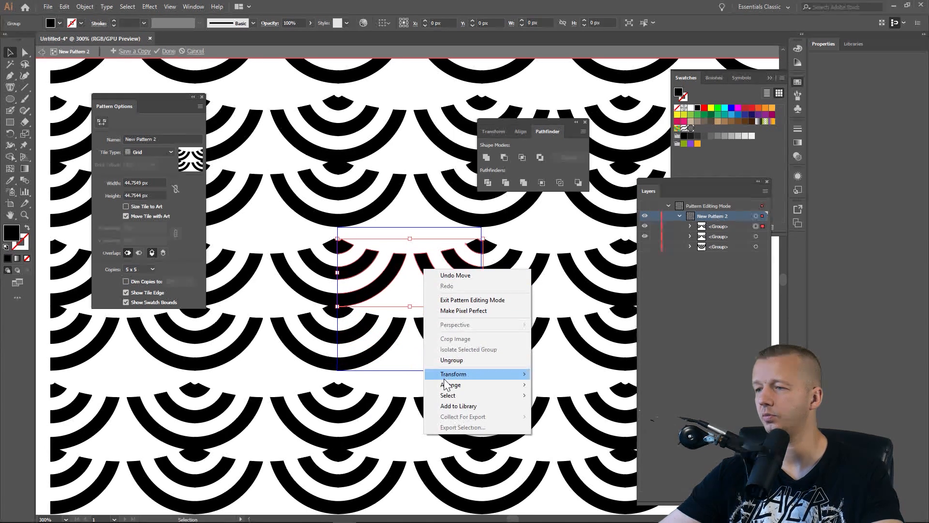
pyautogui.click(445, 362)
pyautogui.click(417, 290)
pyautogui.press('Delete')
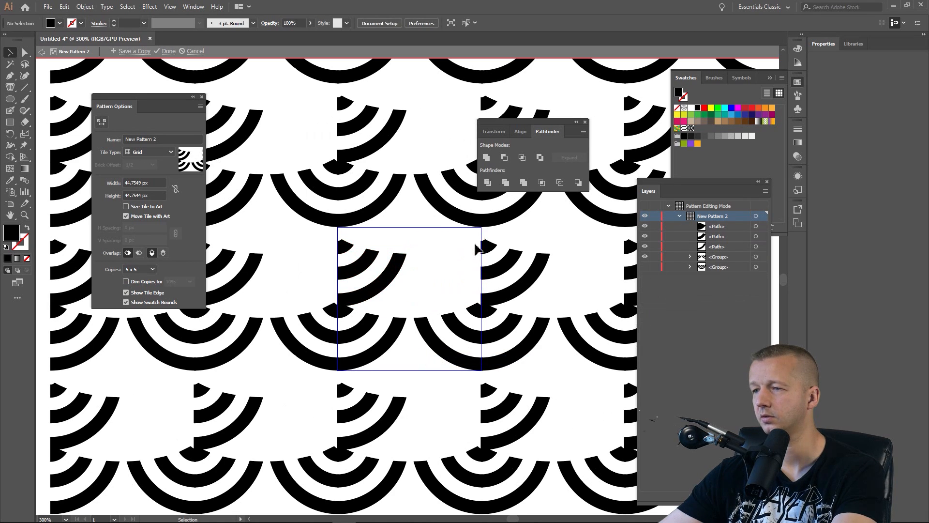
# Flip the remaining upper quarter rings horizontally so their centre faces the middle of the tile.
pyautogui.moveTo(422, 244); pyautogui.dragTo(339, 285)
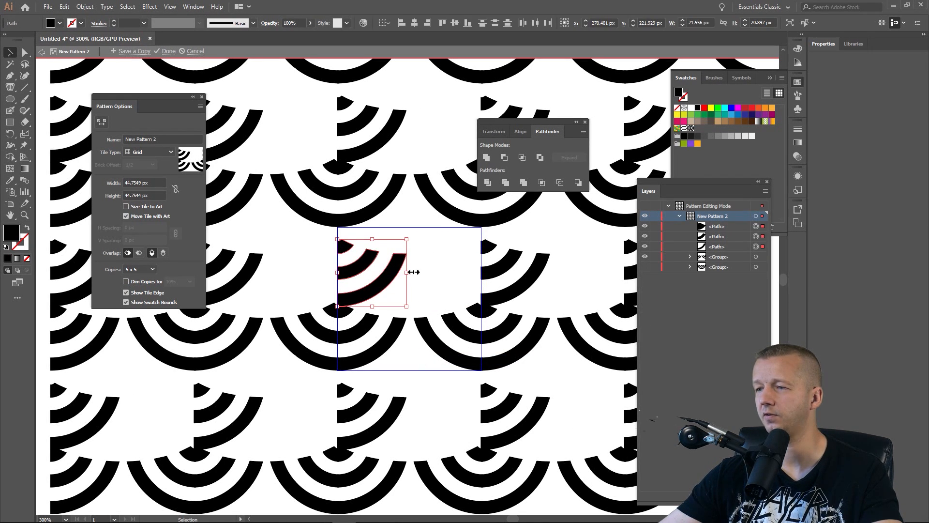
pyautogui.moveTo(411, 275); pyautogui.dragTo(340, 271)
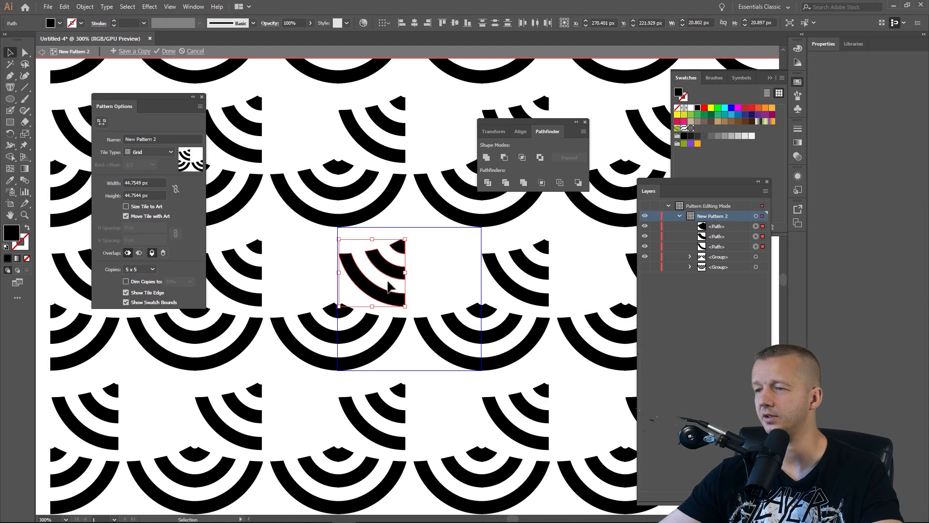
pyautogui.click(414, 302)
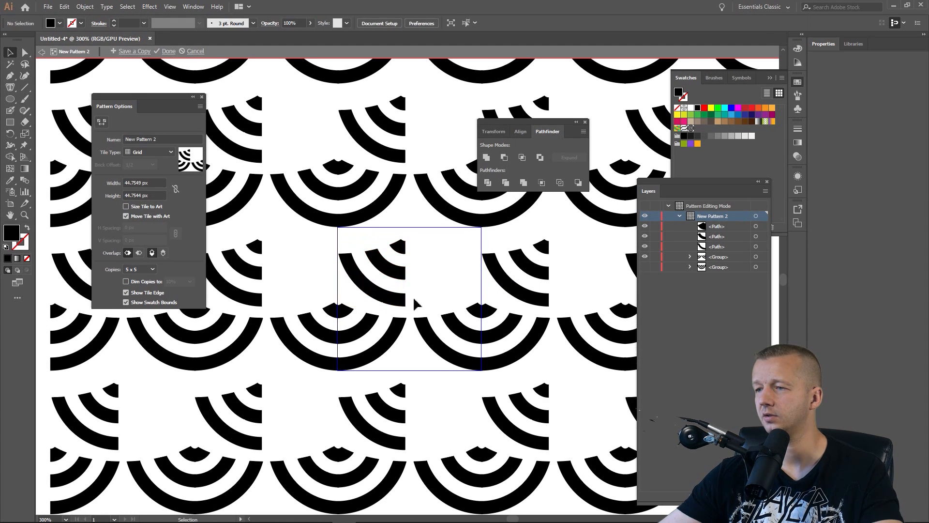
# Try to complete the upper half circle with a mirrored in-place copy of the quarter rings, and delete that copy.
pyautogui.hotkey('ctrl', 'f')
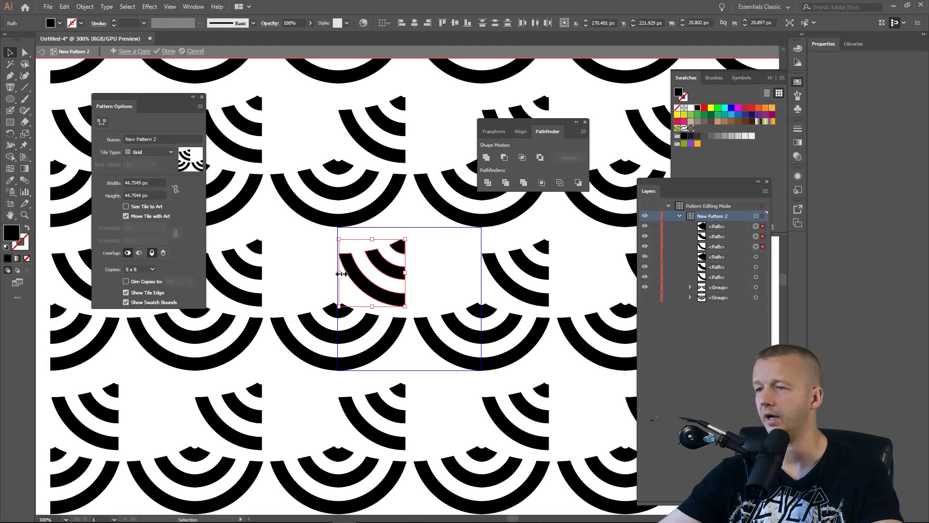
pyautogui.moveTo(341, 274); pyautogui.dragTo(460, 274)
pyautogui.moveTo(439, 240); pyautogui.dragTo(433, 289)
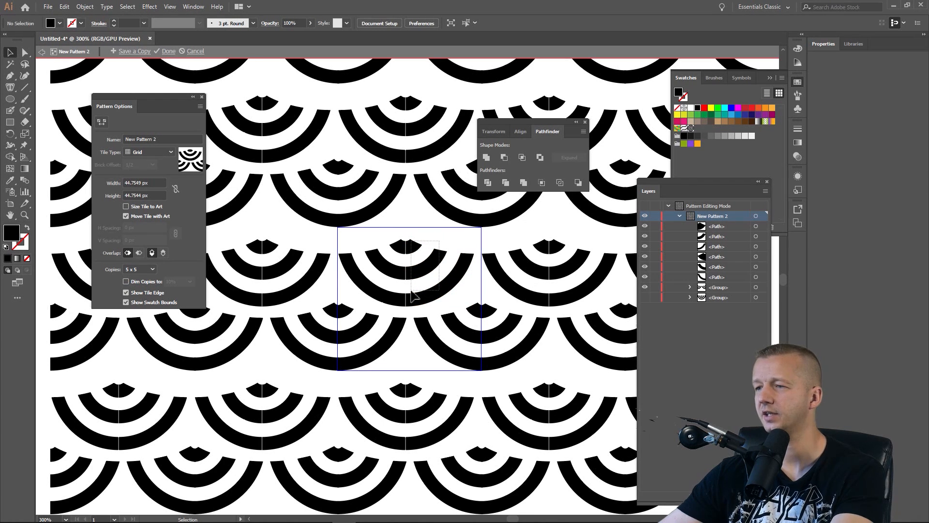
pyautogui.press('Delete')
# Select the three left quarter rings of the upper half circle and paste a copy of them in place.
pyautogui.click(397, 247)
pyautogui.keyDown('shift'); pyautogui.click(394, 265); pyautogui.keyUp('shift')
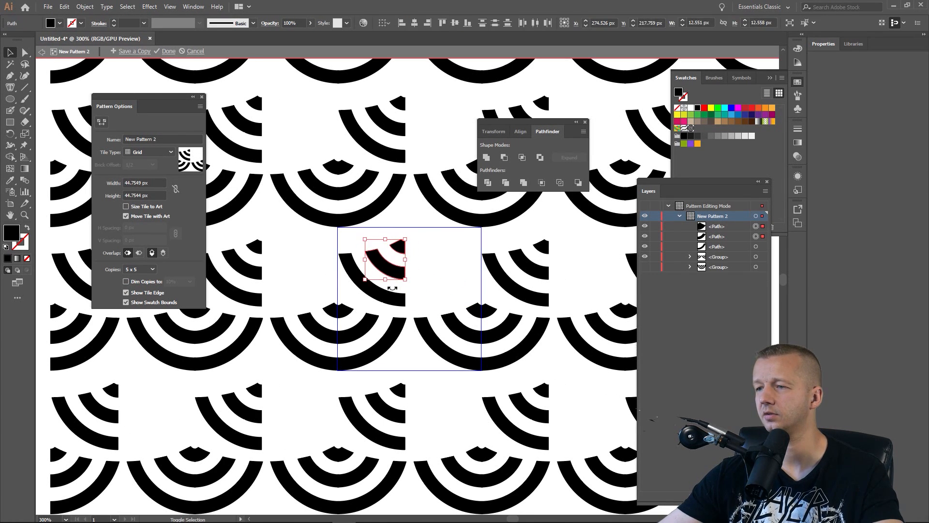
pyautogui.keyDown('shift'); pyautogui.click(382, 294); pyautogui.keyUp('shift')
pyautogui.hotkey('ctrl', 'c')
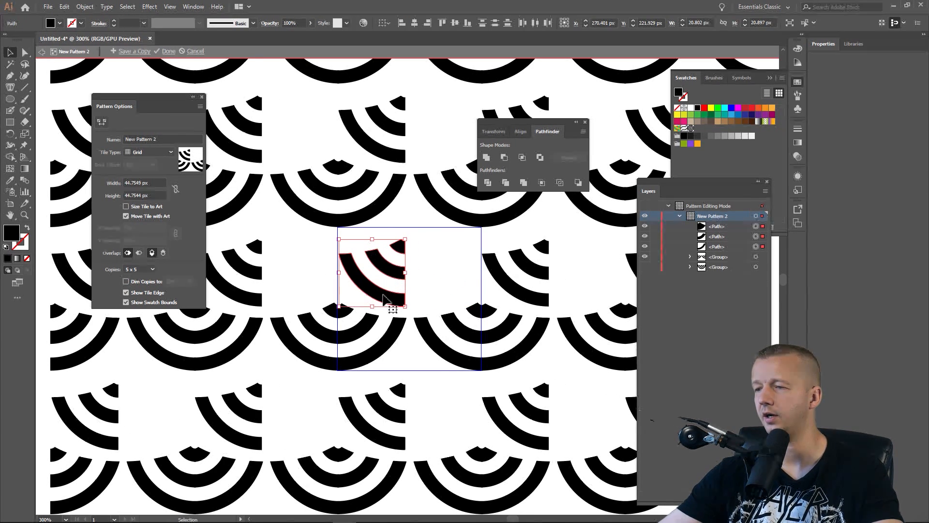
pyautogui.hotkey('ctrl', 'f')
# Reflect the copied quarter rings across the vertical axis and place them beside the originals to complete the upper half circle.
pyautogui.rightClick(382, 294)
pyautogui.moveTo(426, 437)
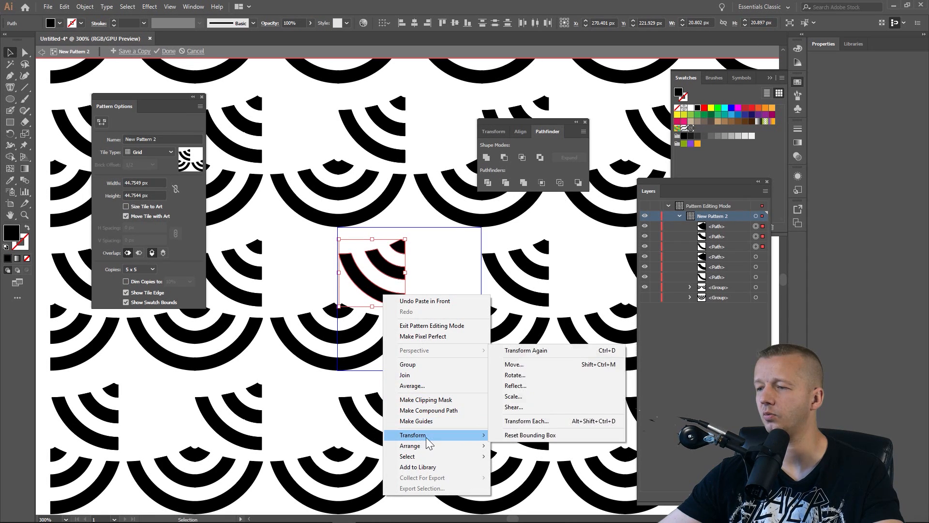
pyautogui.click(532, 385)
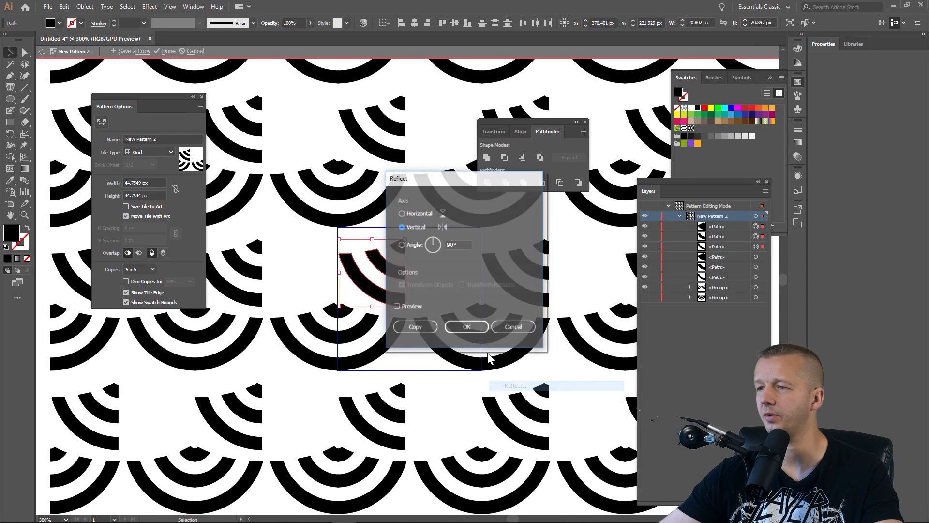
pyautogui.click(466, 327)
pyautogui.moveTo(387, 290); pyautogui.dragTo(455, 290)
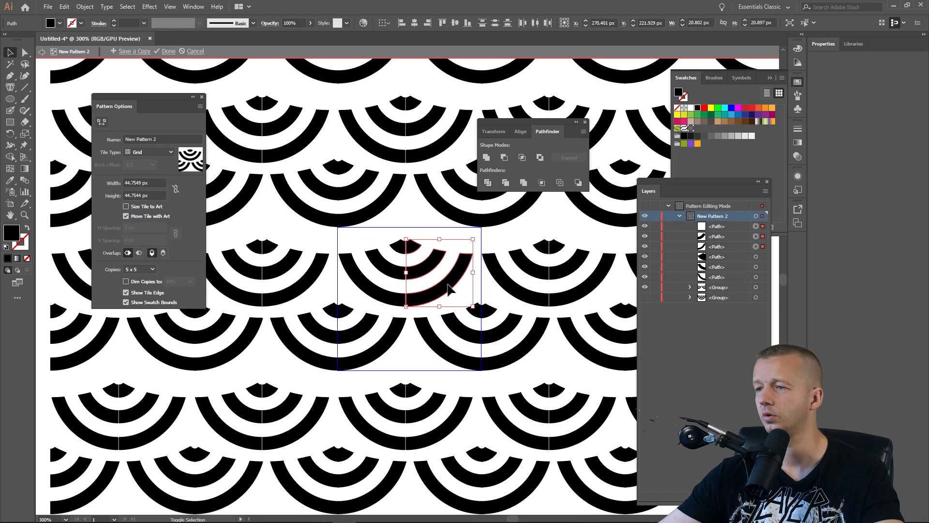
# Turn off Snap to Pixel and move the mirrored quarter rings flush against the left ones to close the centre gap.
pyautogui.click(183, 7)
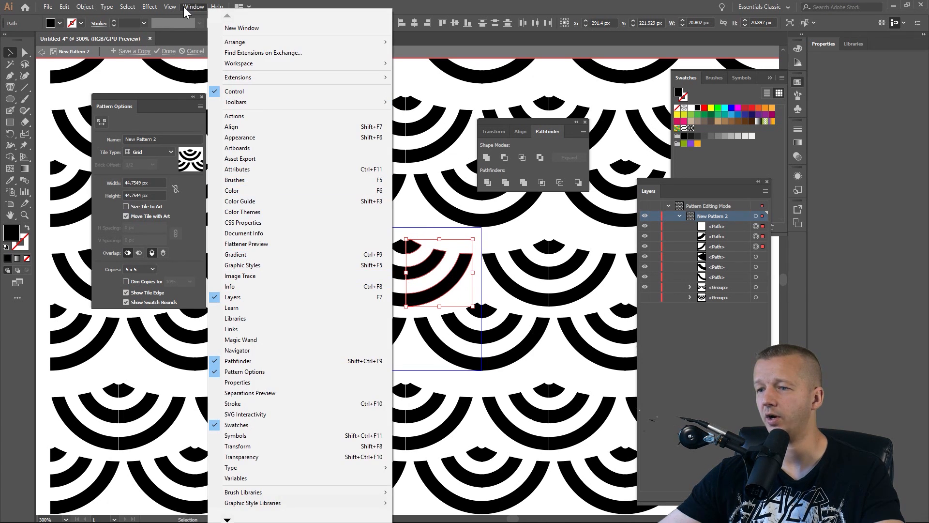
pyautogui.moveTo(174, 7)
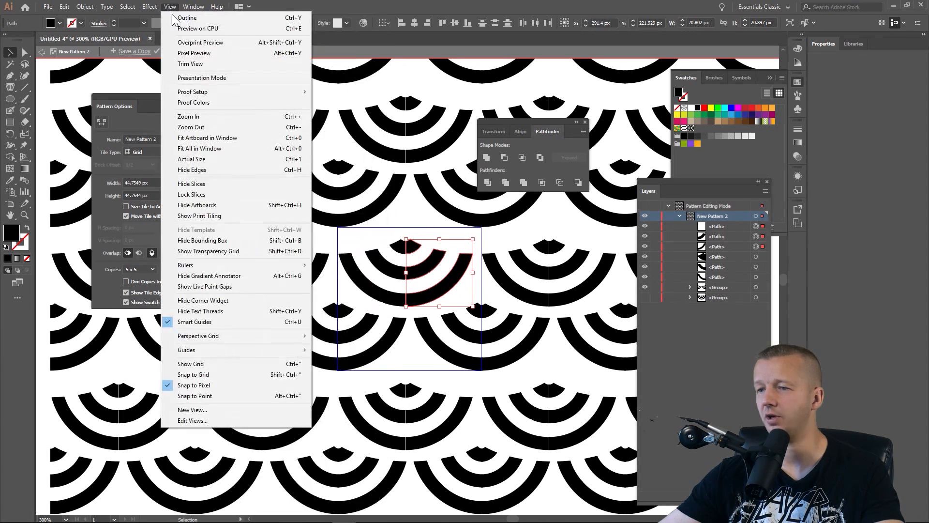
pyautogui.click(195, 385)
pyautogui.scroll(5, 409, 307)
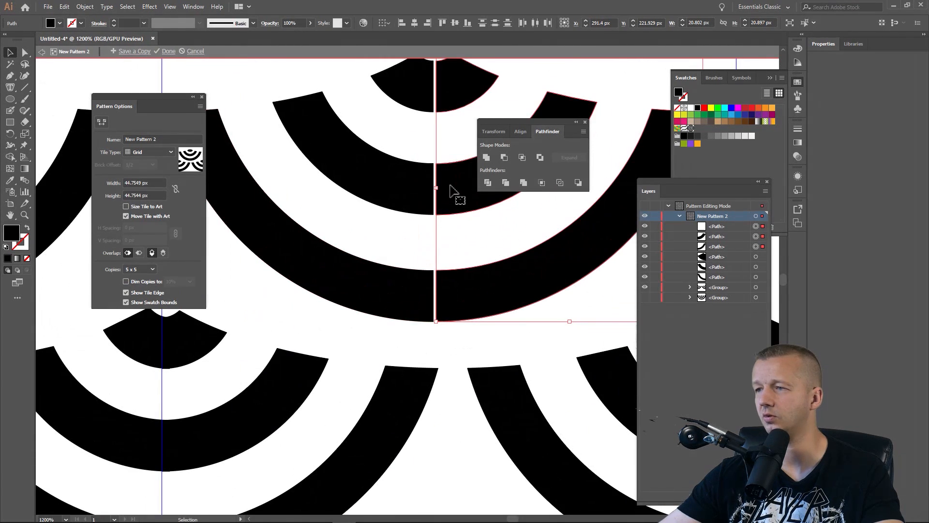
pyautogui.moveTo(452, 188); pyautogui.dragTo(467, 279)
pyautogui.scroll(-3, 460, 190)
pyautogui.scroll(-2, 462, 220)
# Select all six pieces of the upper half circle and nudge them down 2 px to even out the row spacing.
pyautogui.click(455, 199)
pyautogui.scroll(-2, 367, 234)
pyautogui.scroll(3, 366, 242)
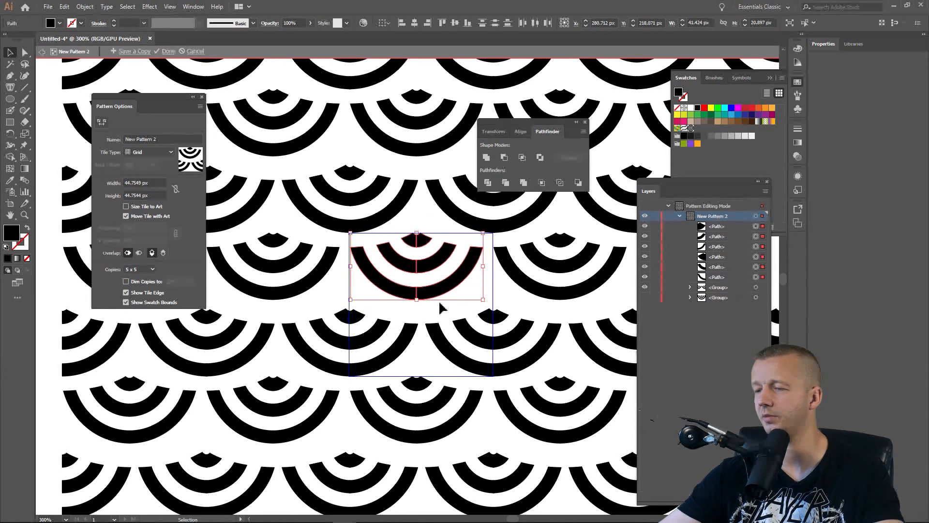
pyautogui.hotkey('ctrl', '1')
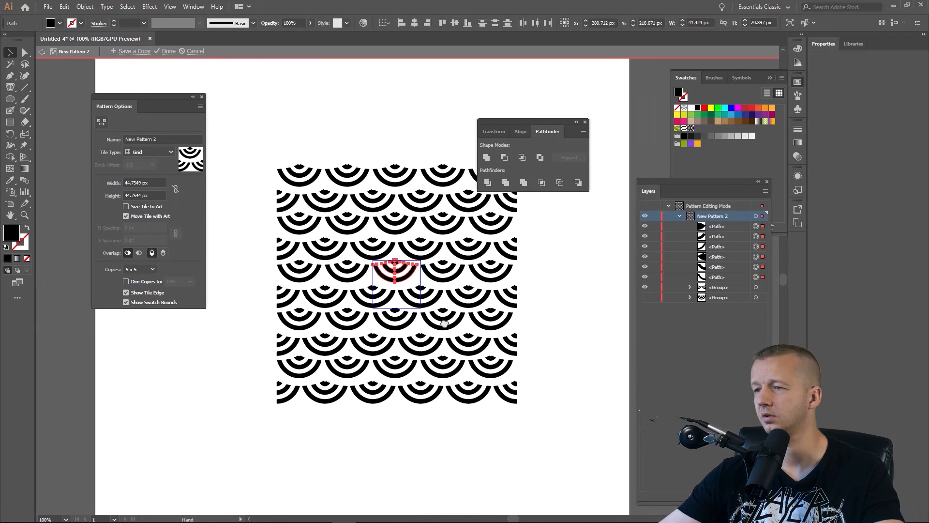
pyautogui.moveTo(445, 323); pyautogui.dragTo(445, 323)
pyautogui.scroll(1, 416, 317)
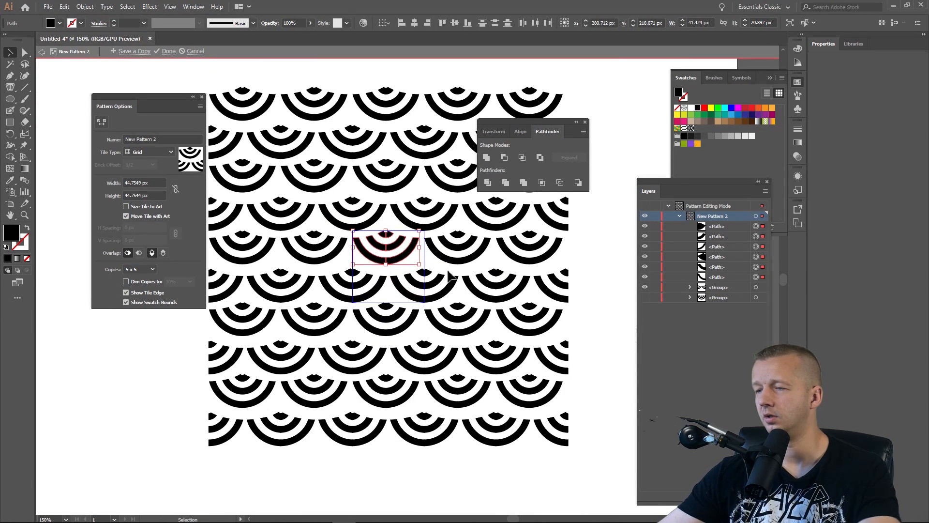
pyautogui.press('Down')
pyautogui.press('Down')
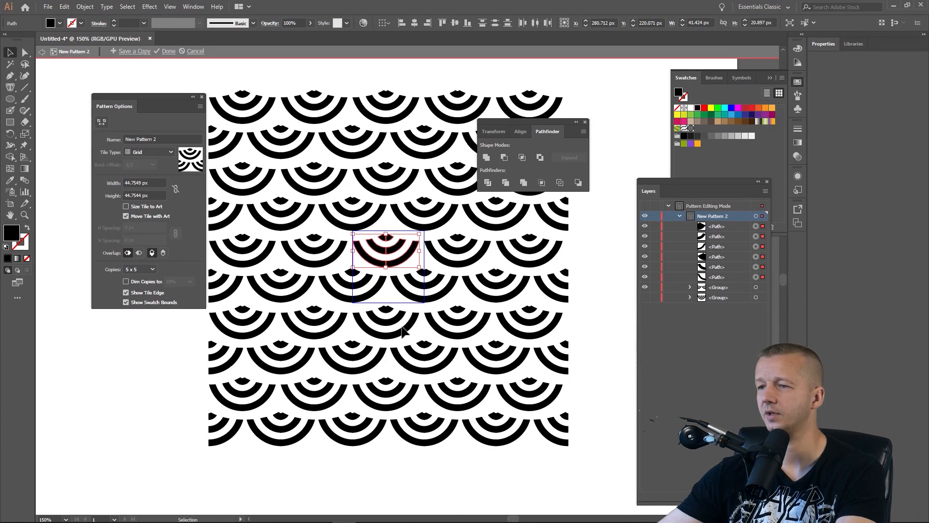
# Deselect the artwork, check the repeated scale pattern as a whole, and finish editing the pattern.
pyautogui.click(344, 328)
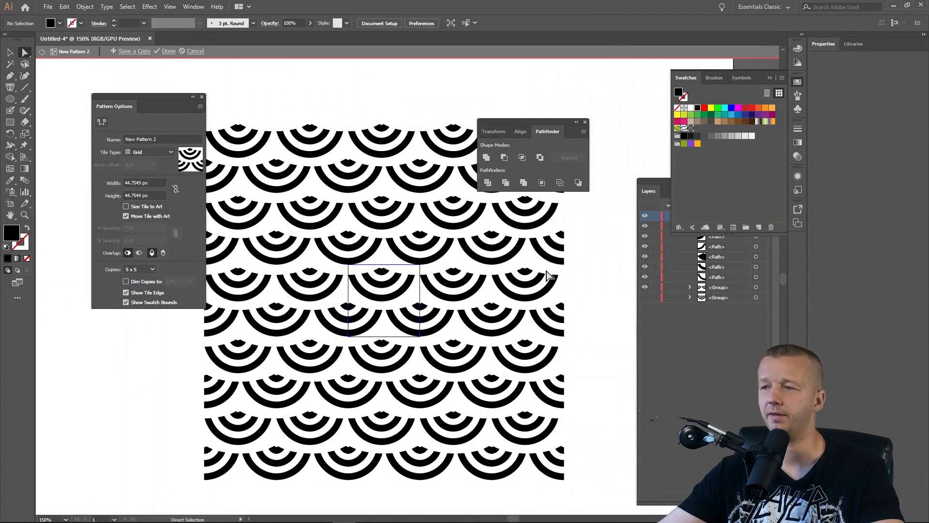
pyautogui.moveTo(483, 261); pyautogui.dragTo(493, 253)
pyautogui.scroll(-1, 492, 253)
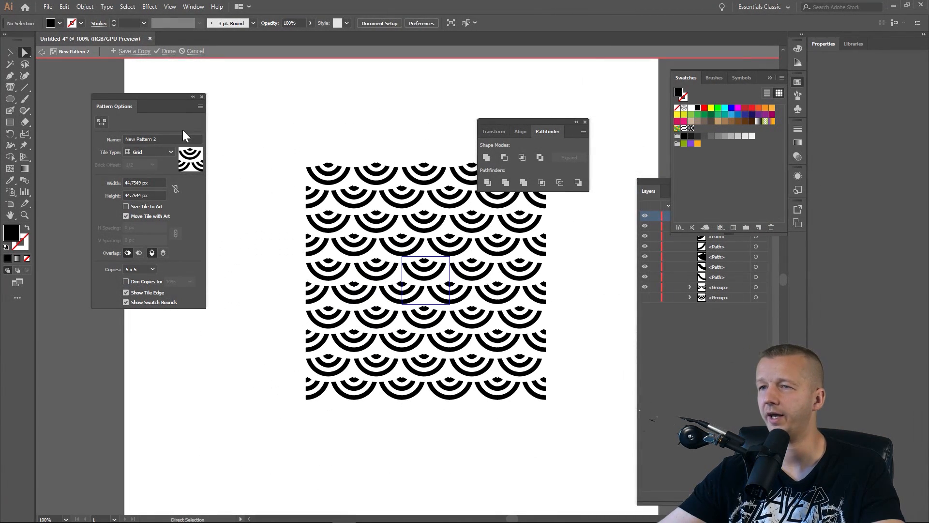
pyautogui.click(168, 52)
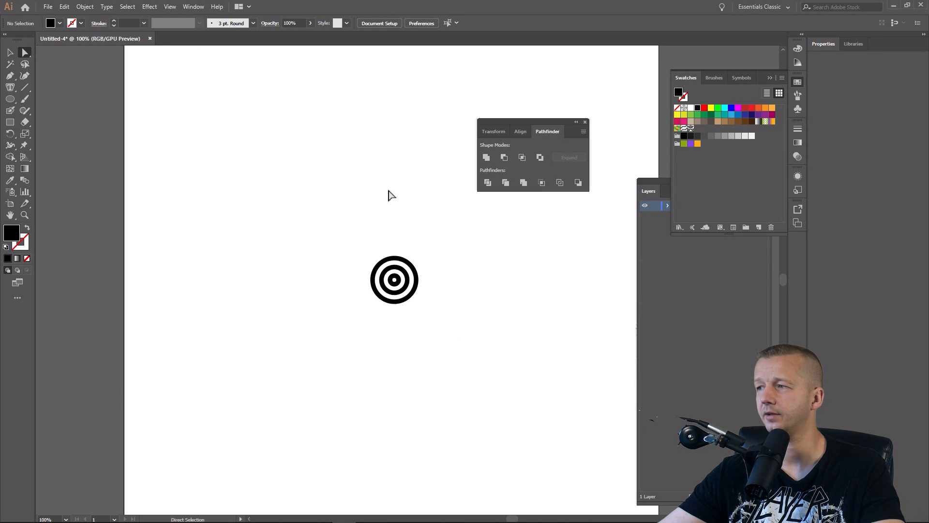
# Draw a test rectangle about 183 x 106 px above the concentric circles and try the pattern swatches on it, ending with the zigzag.
pyautogui.moveTo(362, 183); pyautogui.dragTo(310, 174)
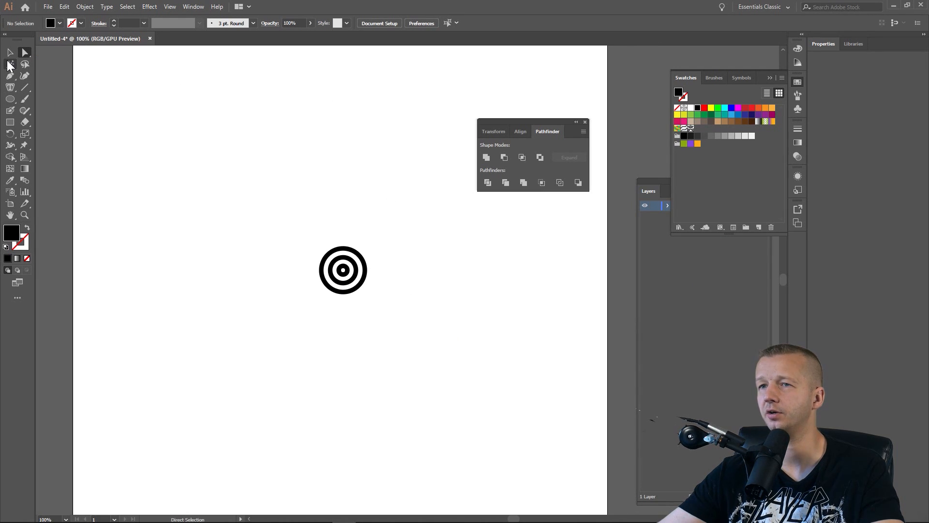
pyautogui.click(11, 53)
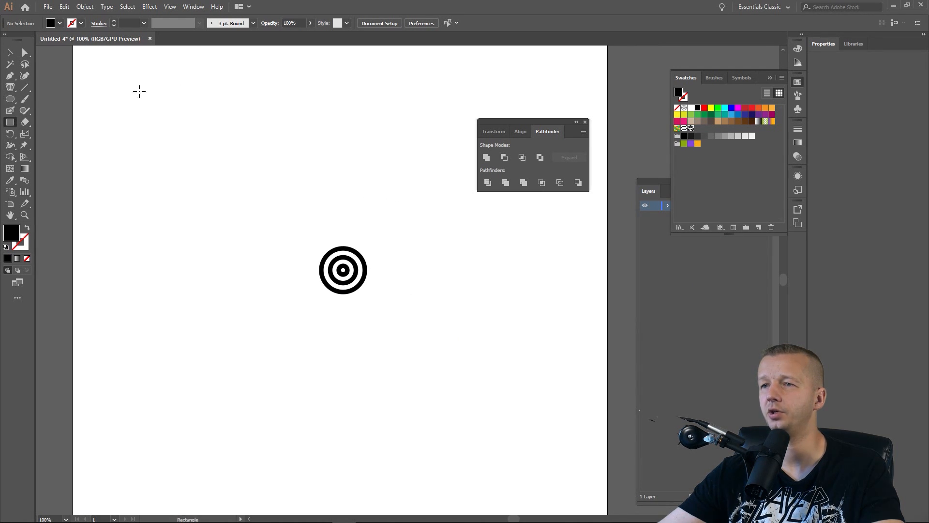
pyautogui.moveTo(134, 87); pyautogui.dragTo(330, 200)
pyautogui.press('v')
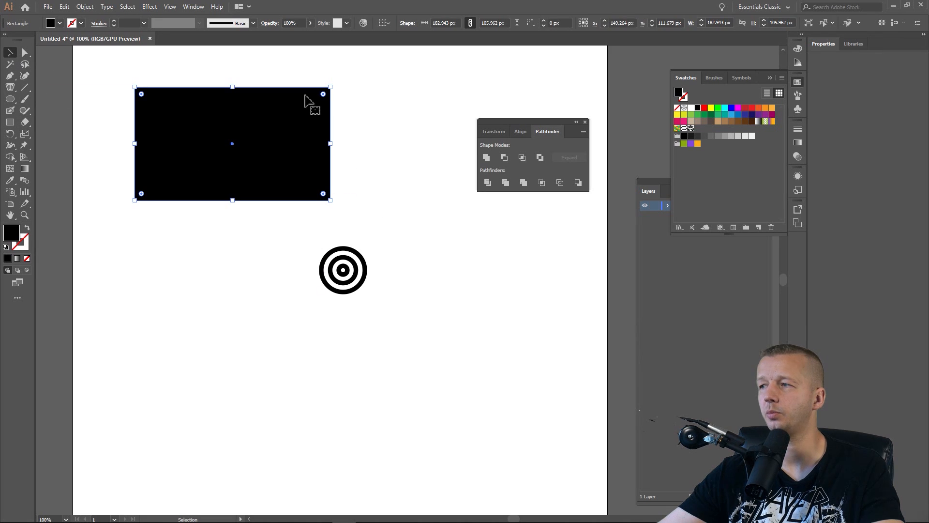
pyautogui.click(684, 129)
pyautogui.click(690, 128)
pyautogui.click(685, 129)
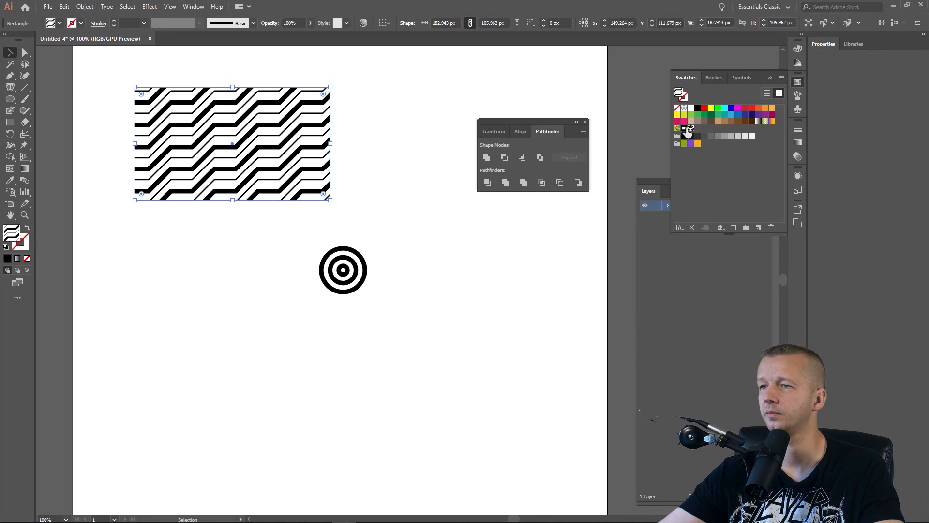
pyautogui.click(367, 134)
pyautogui.click(222, 143)
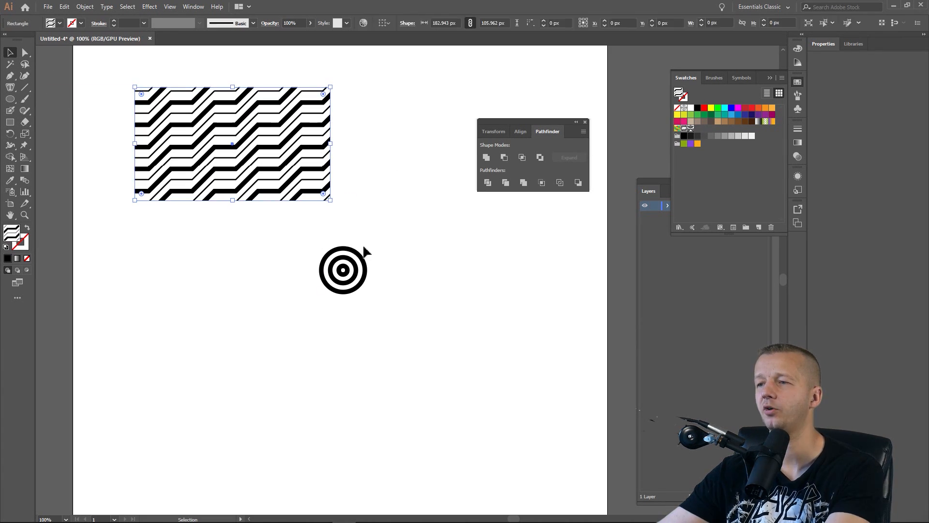
# Delete the concentric circles and the pattern-filled test rectangle from the artboard.
pyautogui.click(360, 256)
pyautogui.press('Delete')
pyautogui.click(279, 169)
pyautogui.press('Delete')
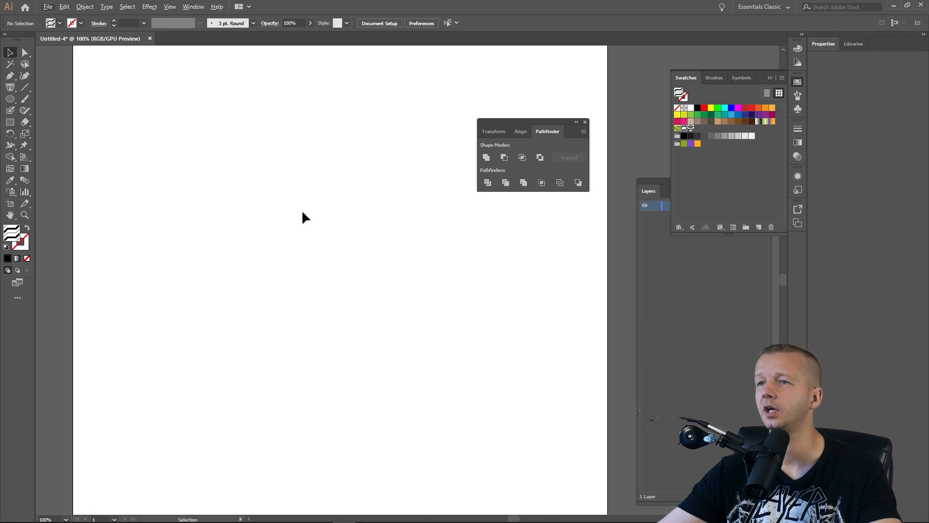
# Draw a thin horizontal ellipse about 71 px wide and 4.5 px high and fill it with black.
pyautogui.click(11, 97)
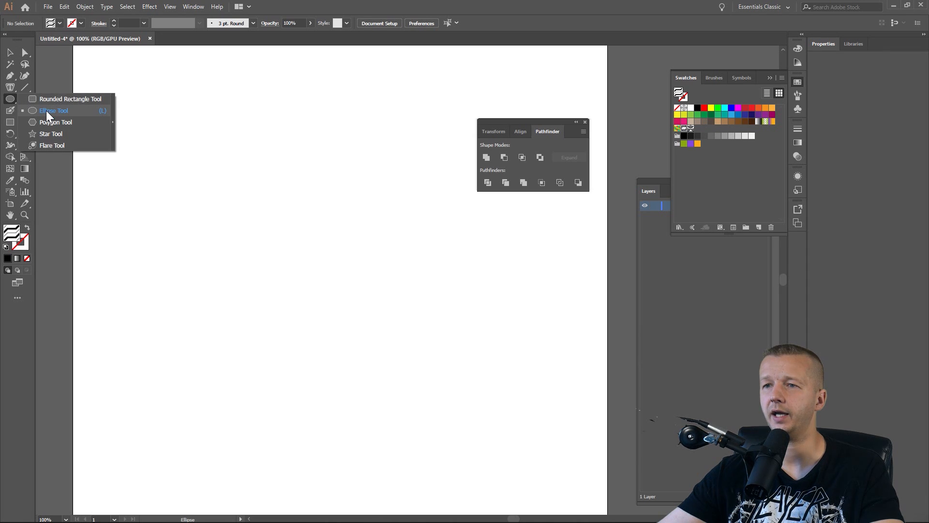
pyautogui.click(45, 111)
pyautogui.moveTo(297, 231)
pyautogui.mouseDown()
pyautogui.moveTo(376, 247)
pyautogui.moveTo(392, 240)
pyautogui.moveTo(334, 234)
pyautogui.mouseUp()
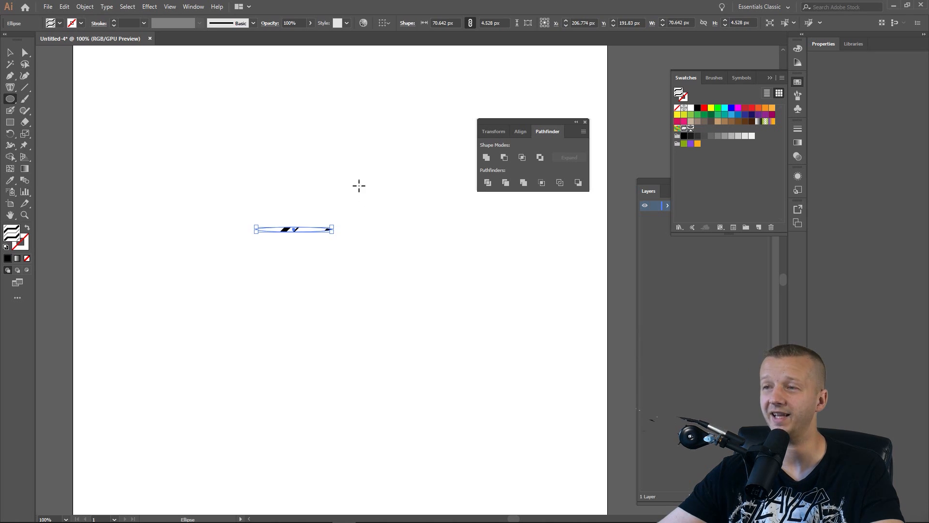
pyautogui.click(698, 110)
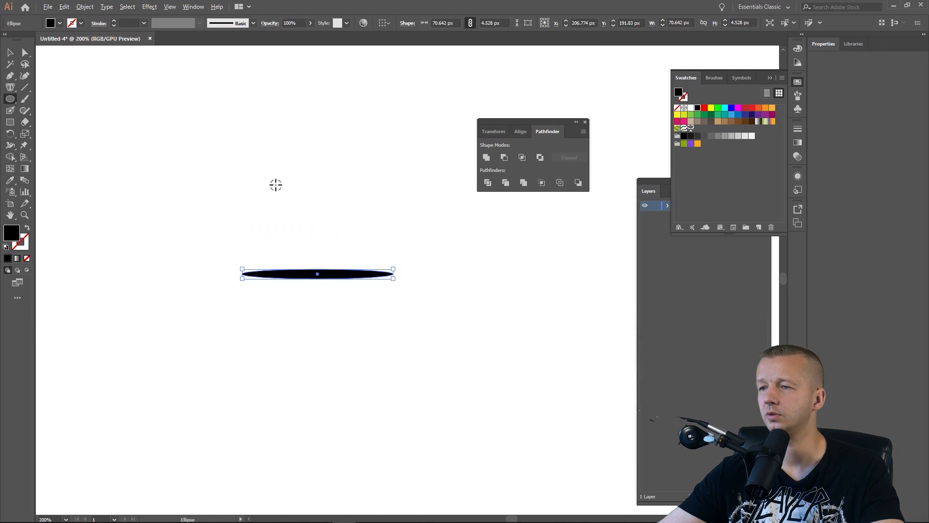
# Shift the ellipse's upper and lower middle anchor points horizontally to the right so its thickest part sits nearer the right end.
pyautogui.scroll(2, 270, 185)
pyautogui.click(25, 52)
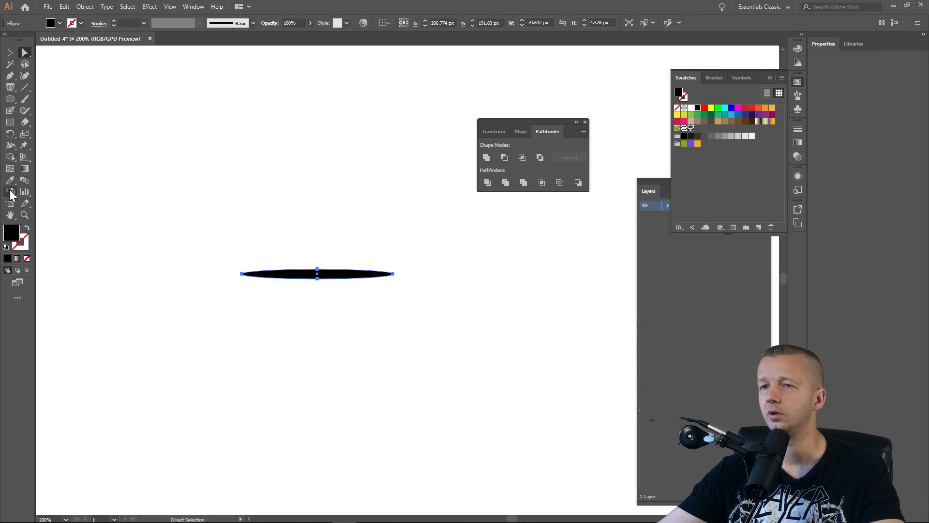
pyautogui.scroll(2, 309, 265)
pyautogui.moveTo(357, 262); pyautogui.dragTo(363, 213)
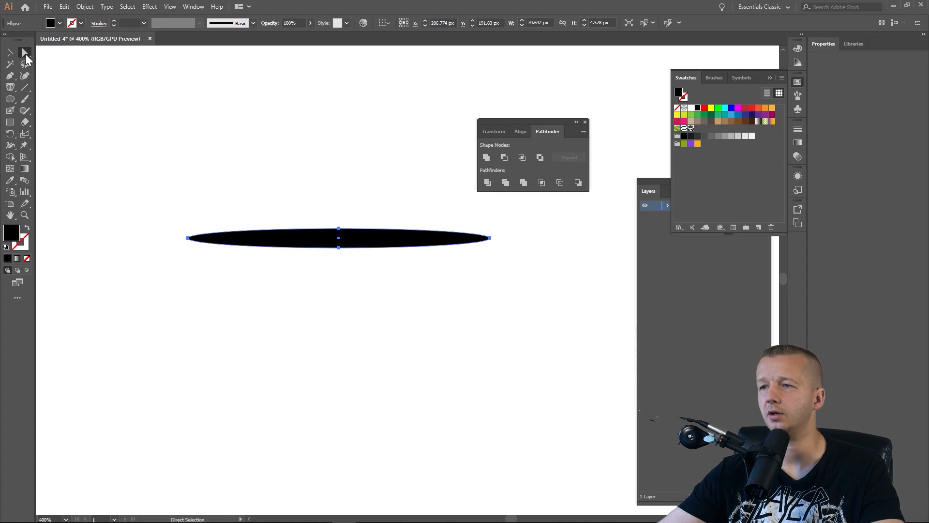
pyautogui.moveTo(366, 208); pyautogui.dragTo(329, 265)
pyautogui.moveTo(342, 229); pyautogui.dragTo(411, 236)
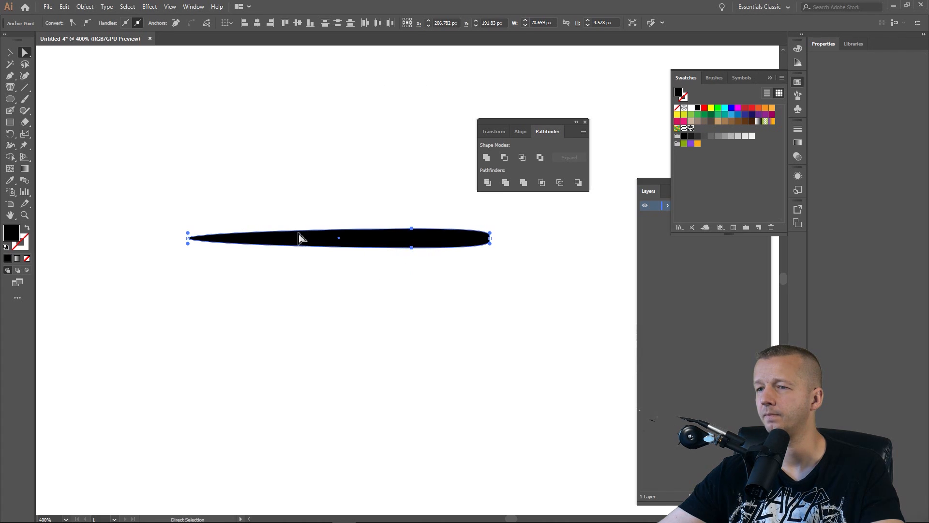
# Convert the ellipse's left end anchor into a sharp corner point to give the shape a tapered tip.
pyautogui.click(14, 77)
pyautogui.click(16, 80)
pyautogui.click(54, 110)
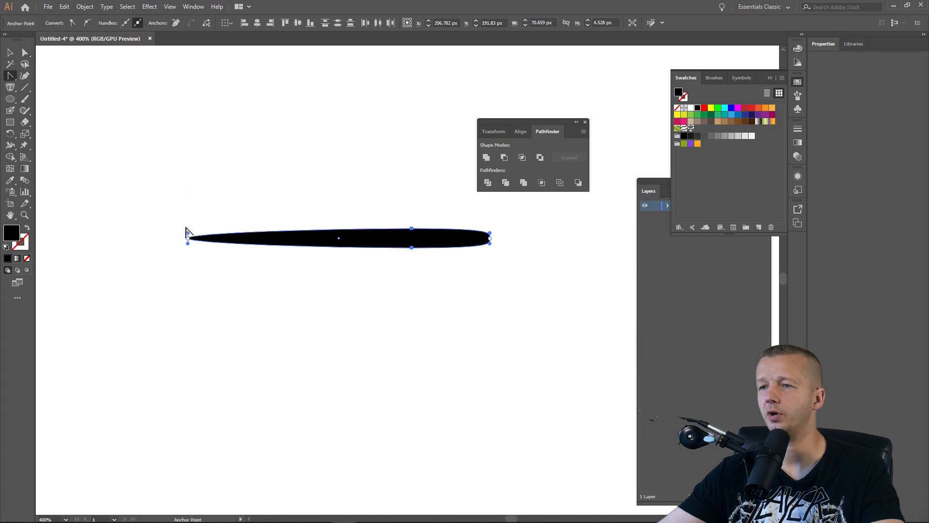
pyautogui.click(188, 238)
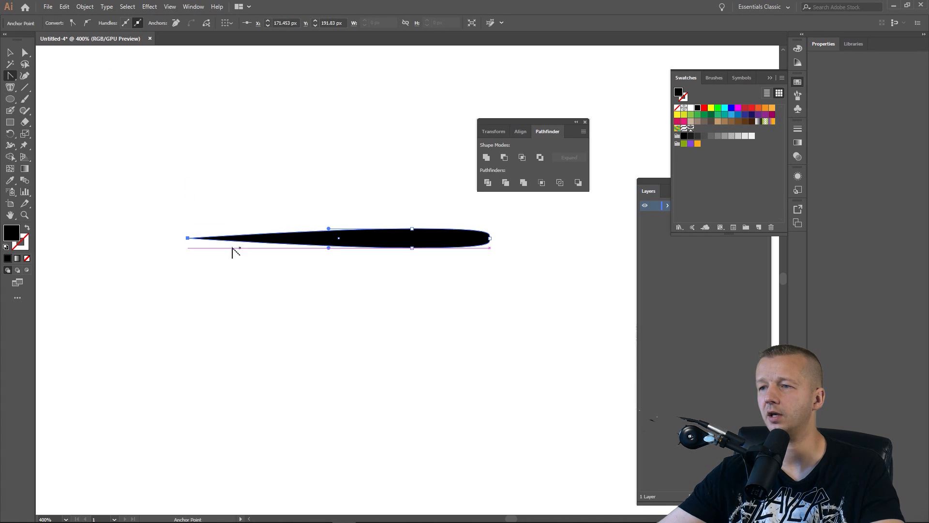
pyautogui.click(12, 53)
pyautogui.click(350, 176)
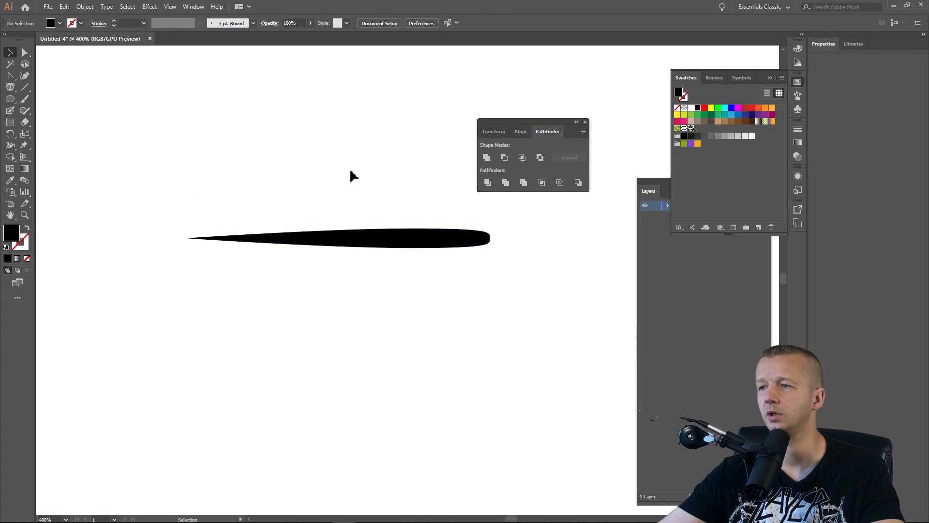
# Create a new art brush from the black tapered shape with its colorization method set to Tints.
pyautogui.click(384, 245)
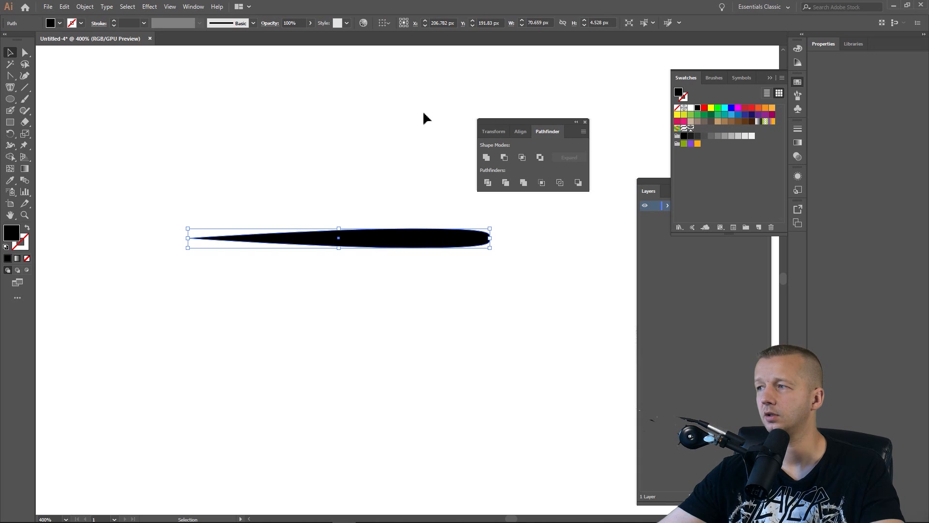
pyautogui.click(711, 77)
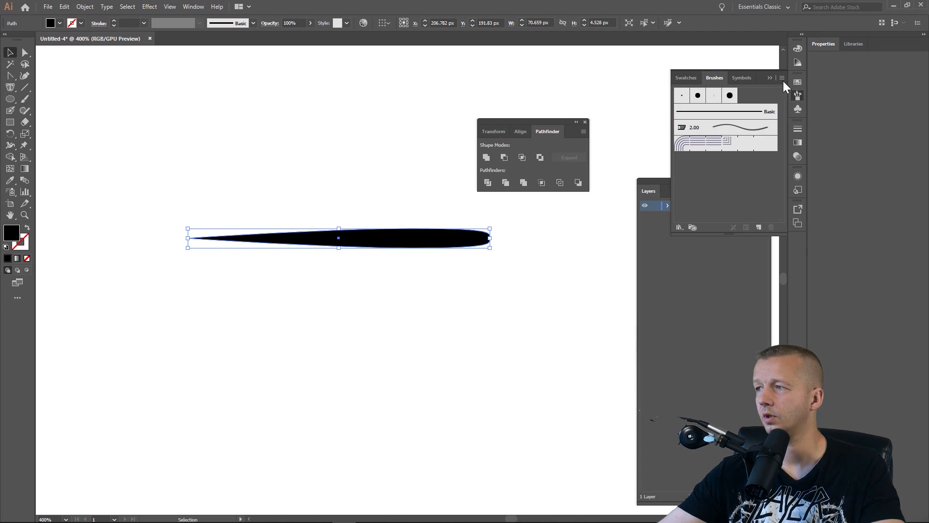
pyautogui.moveTo(419, 248); pyautogui.dragTo(726, 164)
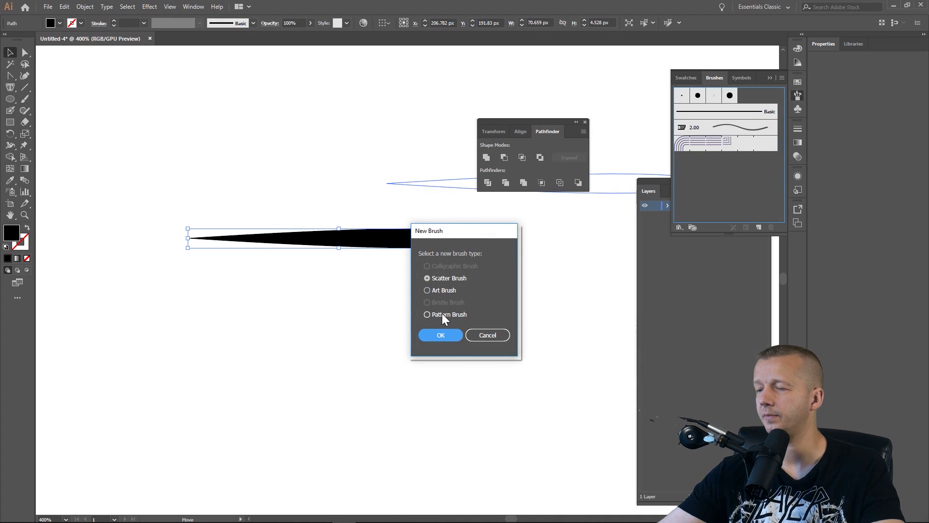
pyautogui.click(435, 291)
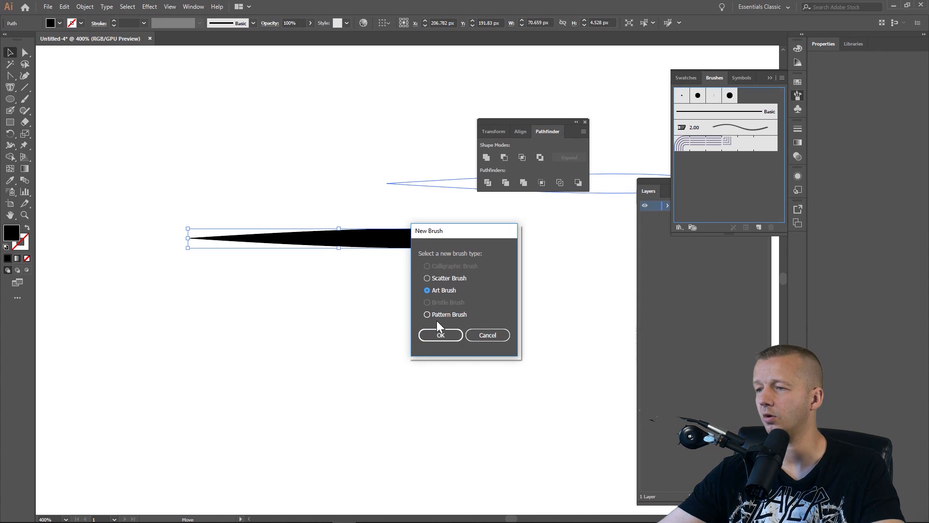
pyautogui.click(441, 335)
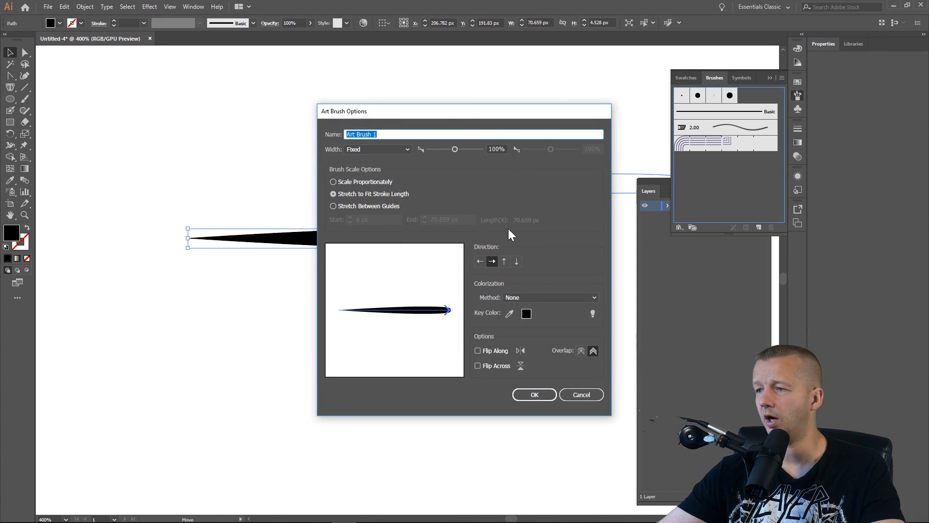
pyautogui.click(532, 297)
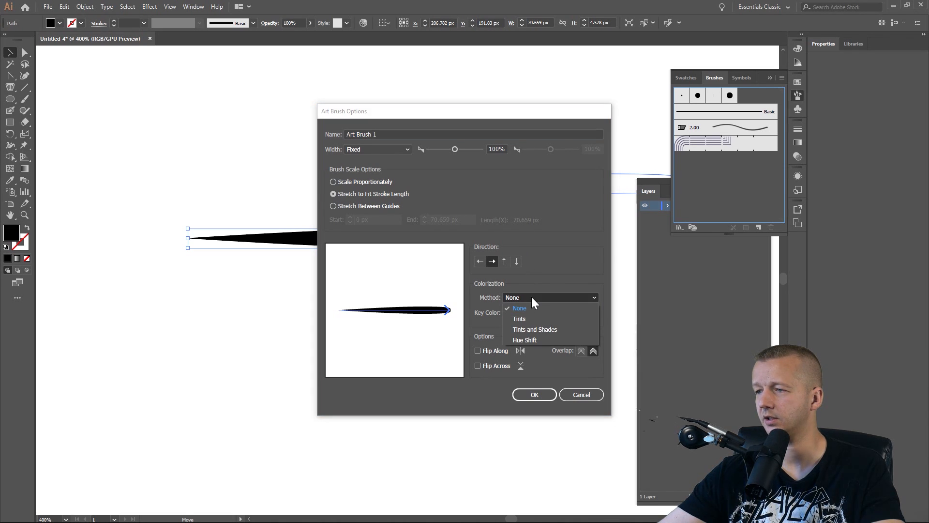
pyautogui.click(524, 320)
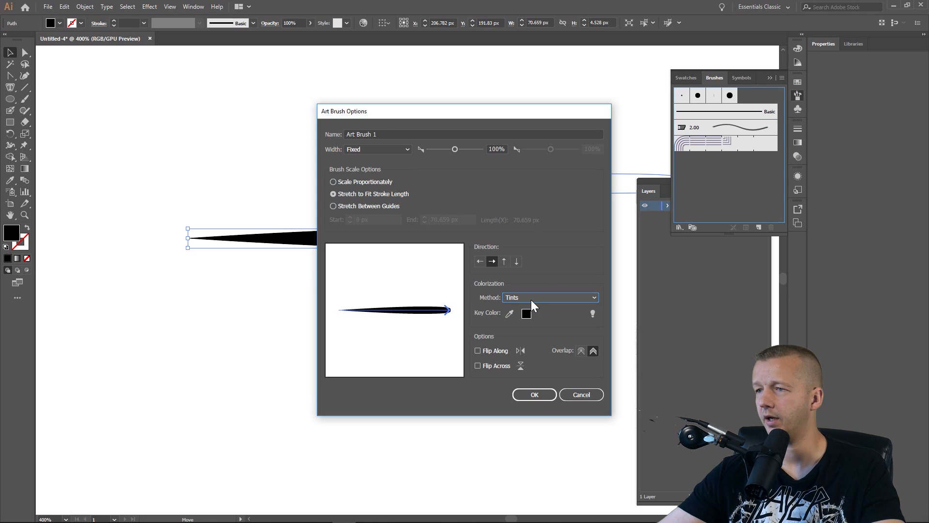
pyautogui.click(534, 394)
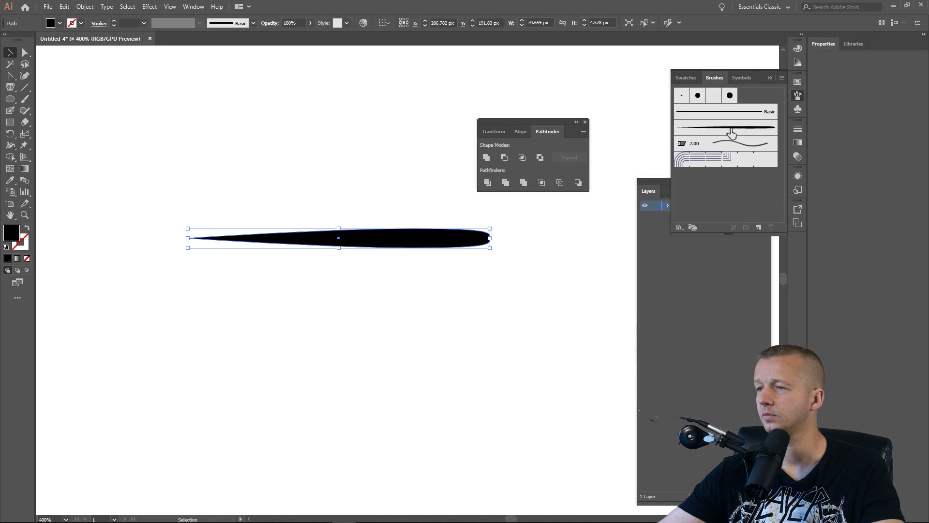
# Activate the Paintbrush tool and accept its options with Fidelity midway between Accurate and Smooth.
pyautogui.scroll(-2, 248, 164)
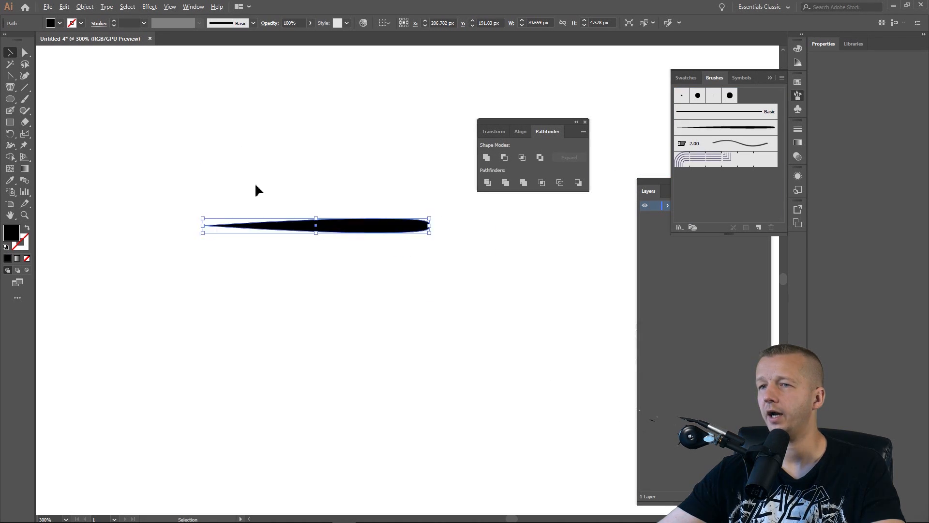
pyautogui.click(25, 99)
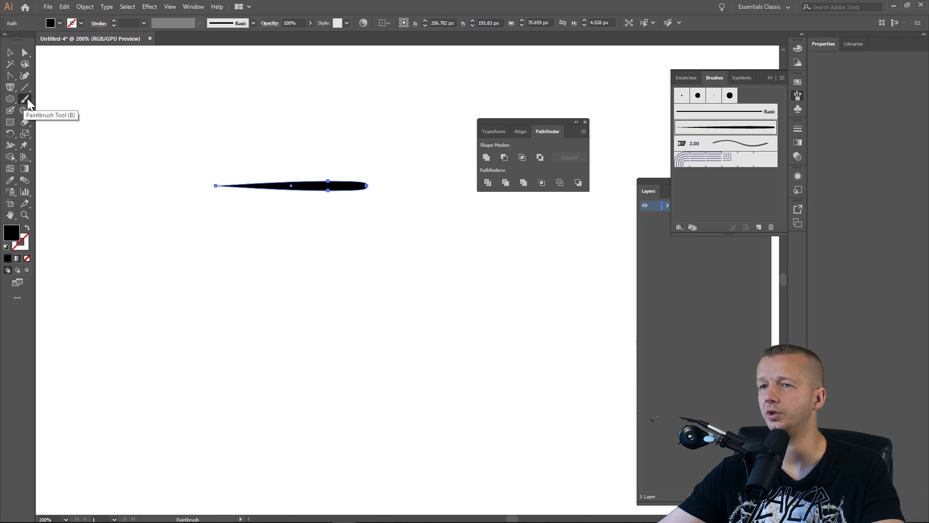
pyautogui.doubleClick(25, 100)
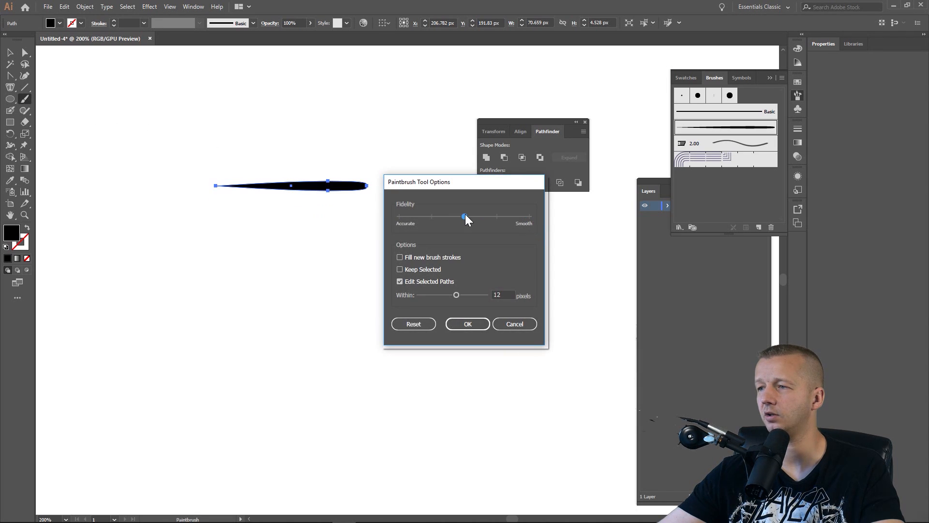
pyautogui.click(472, 325)
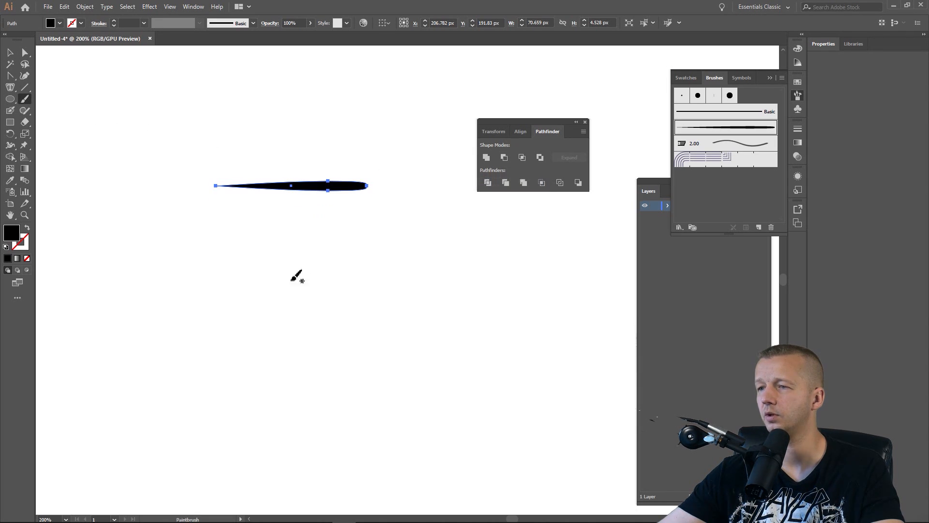
# Try the new art brush with several long wavy strokes below the tapered shape, undoing the later attempts.
pyautogui.moveTo(439, 333)
pyautogui.mouseDown()
pyautogui.moveTo(480, 297)
pyautogui.moveTo(488, 315)
pyautogui.moveTo(485, 250)
pyautogui.mouseUp()
pyautogui.scroll(-1, 469, 321)
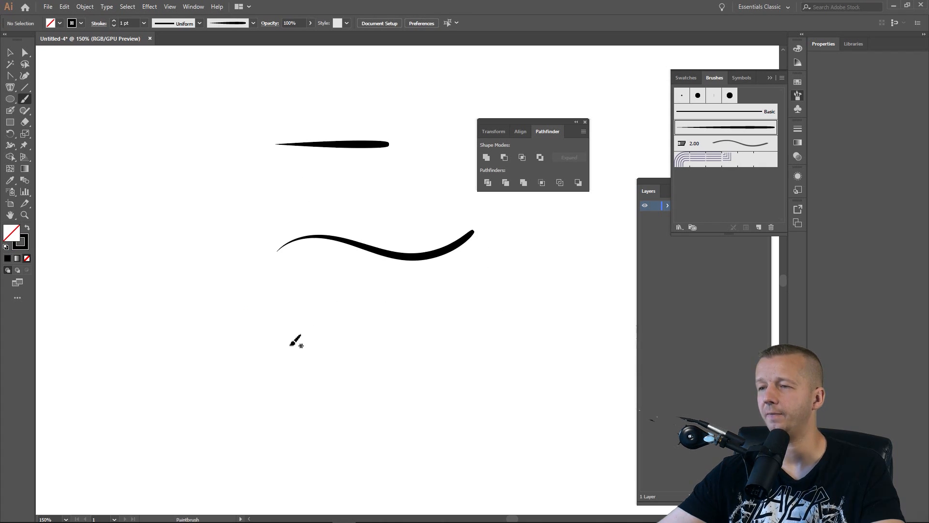
pyautogui.moveTo(456, 347); pyautogui.dragTo(530, 287)
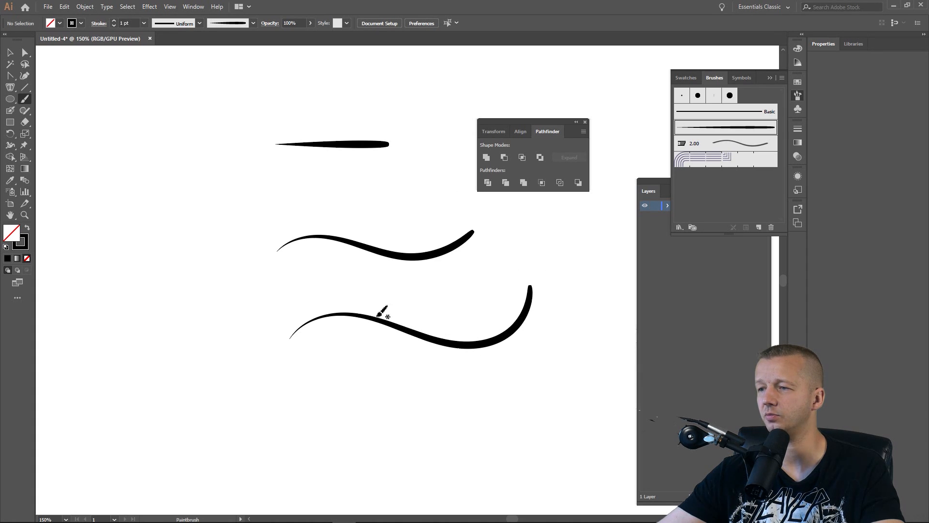
pyautogui.hotkey('ctrl', 'z')
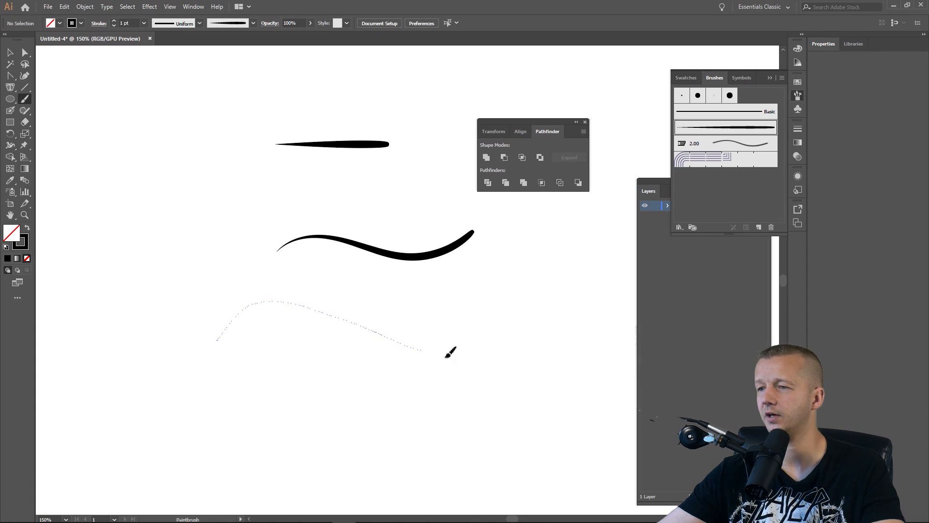
pyautogui.moveTo(445, 357); pyautogui.dragTo(533, 331)
pyautogui.hotkey('ctrl', 'z')
# Try the art brush on curled, C-shaped strokes below the wavy line, undoing each attempt before painting another.
pyautogui.moveTo(403, 325); pyautogui.dragTo(364, 308)
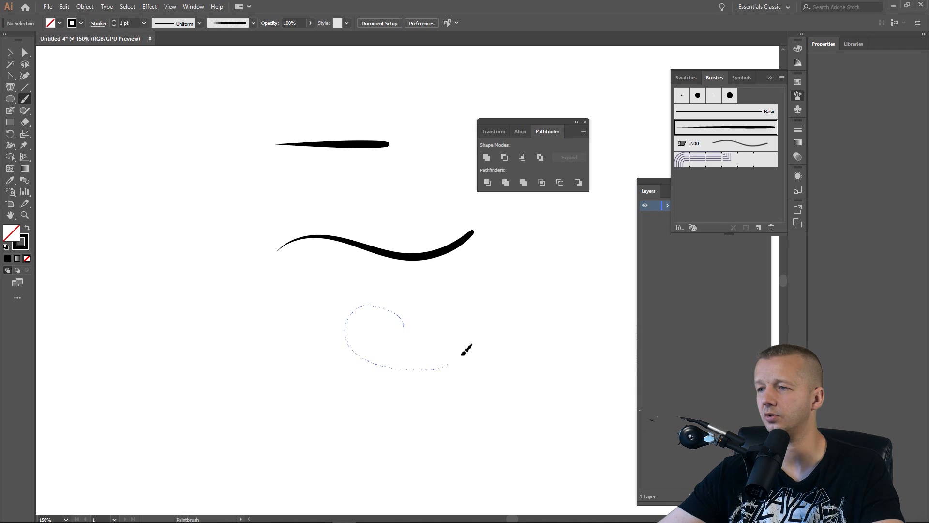
pyautogui.moveTo(466, 350); pyautogui.dragTo(467, 349)
pyautogui.hotkey('ctrl', 'z')
pyautogui.moveTo(346, 335)
pyautogui.mouseDown()
pyautogui.moveTo(369, 380)
pyautogui.moveTo(457, 341)
pyautogui.mouseUp()
pyautogui.hotkey('ctrl', 'z')
pyautogui.moveTo(387, 317); pyautogui.dragTo(392, 362)
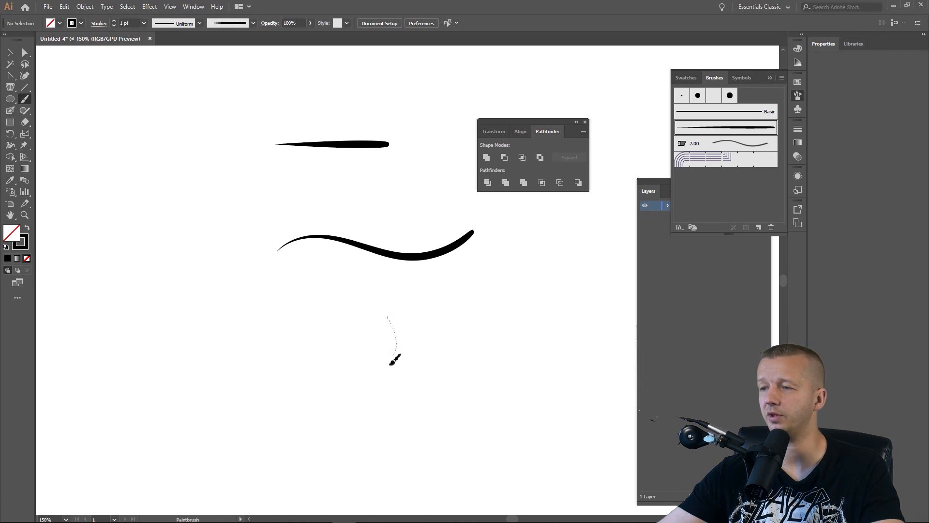
pyautogui.moveTo(304, 327); pyautogui.dragTo(312, 279)
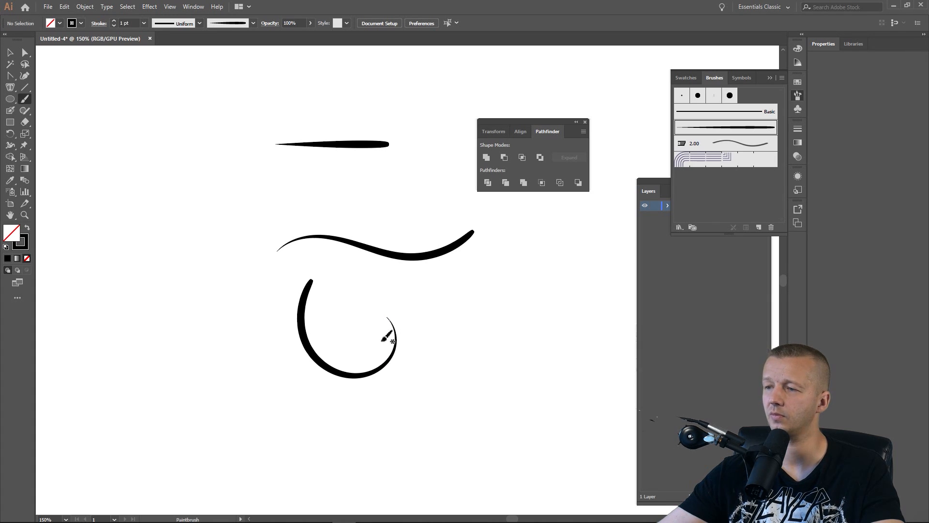
pyautogui.hotkey('ctrl', 'z')
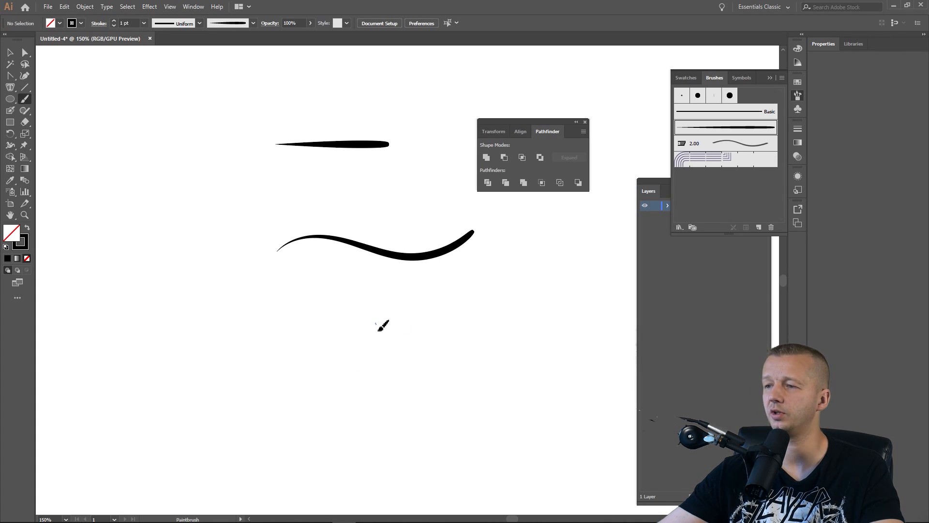
pyautogui.moveTo(336, 370)
pyautogui.mouseDown()
pyautogui.moveTo(309, 340)
pyautogui.moveTo(312, 308)
pyautogui.moveTo(334, 285)
pyautogui.mouseUp()
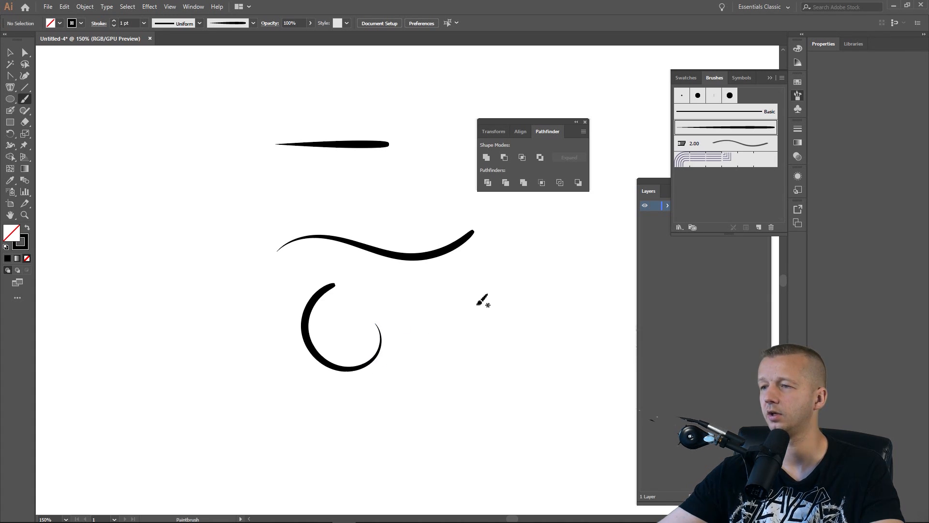
# Undo all remaining test strokes while keeping the new art brush, redoing its creation if it gets removed.
pyautogui.hotkey('ctrl', 'z')
pyautogui.hotkey('ctrl', 'z')
pyautogui.hotkey('ctrl', 'z')
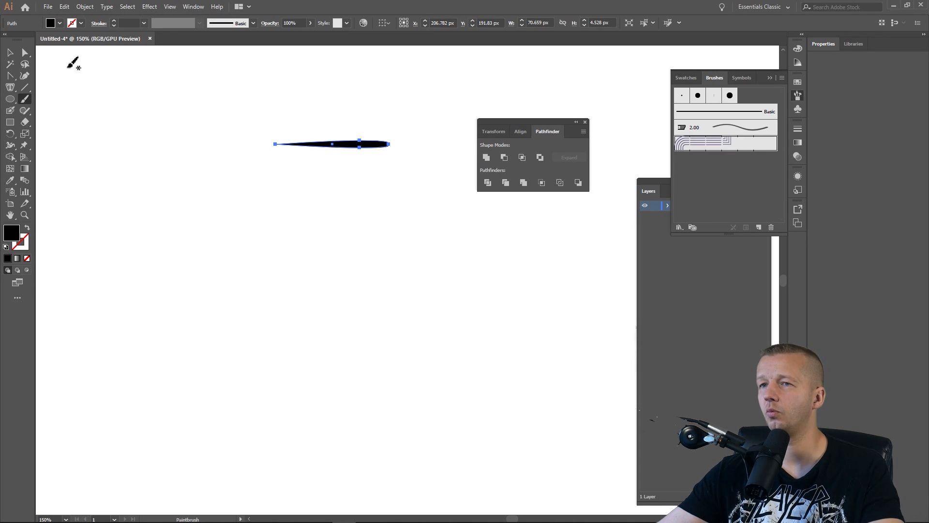
pyautogui.click(64, 7)
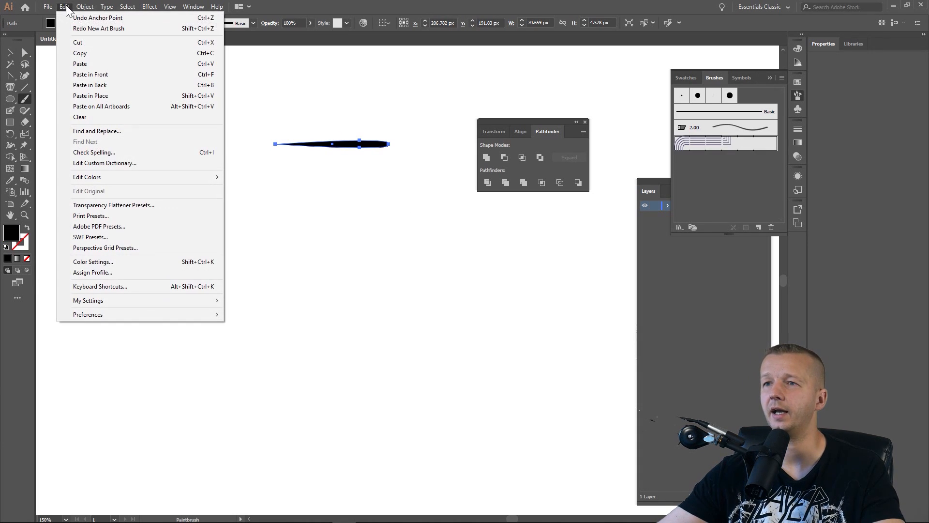
pyautogui.click(76, 28)
# Delete the original tapered shape from the artboard.
pyautogui.click(10, 51)
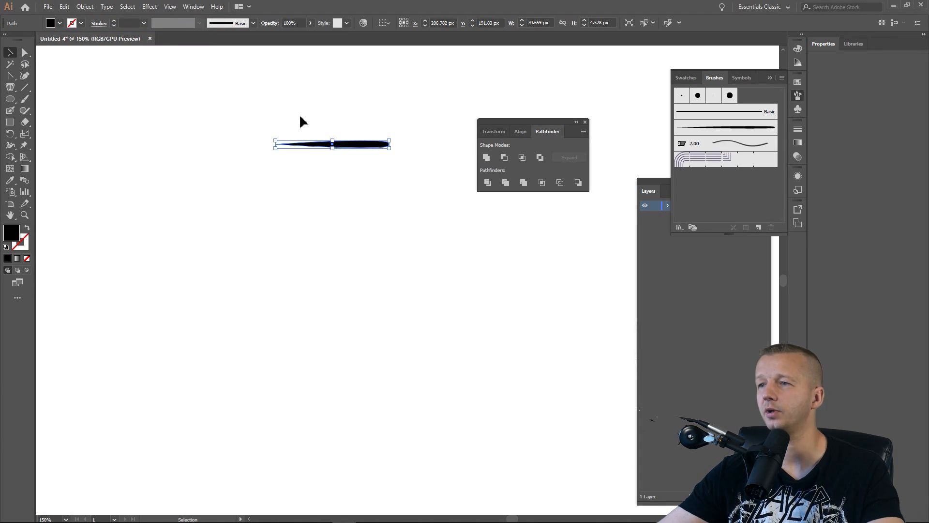
pyautogui.press('Delete')
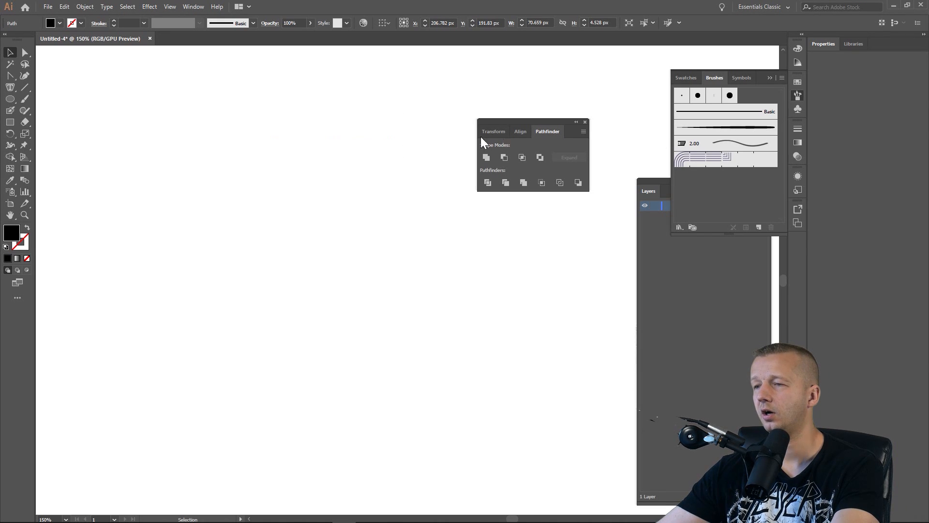
# Paint an S-shaped scroll with the tapered art brush and add two small curled branches growing from its stem.
pyautogui.click(711, 129)
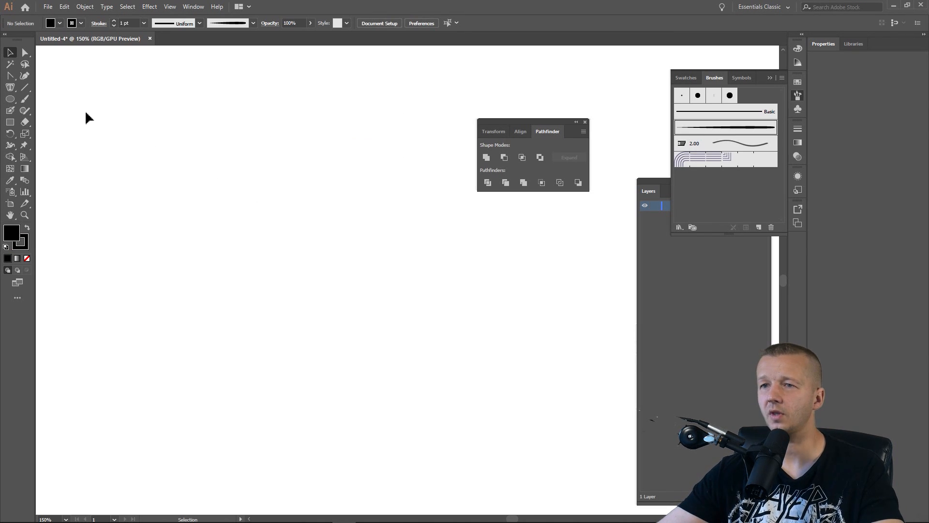
pyautogui.click(22, 102)
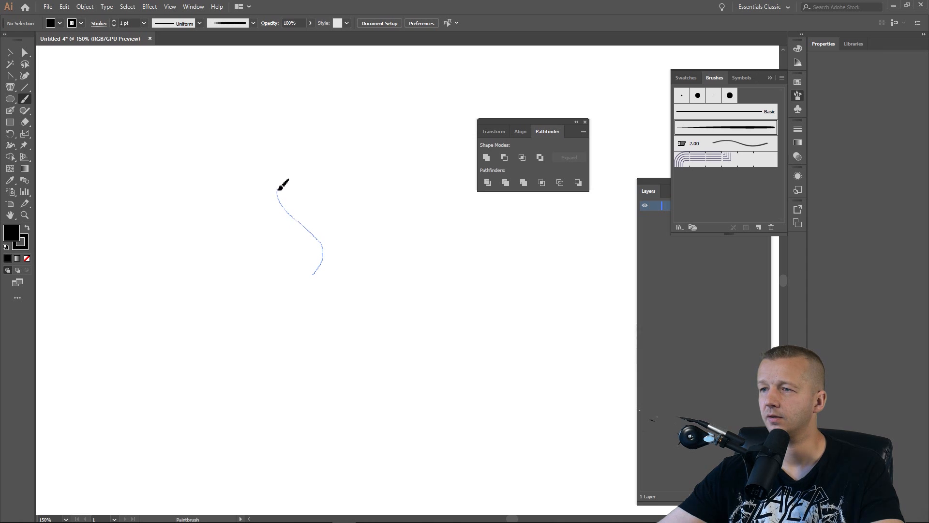
pyautogui.moveTo(314, 194); pyautogui.dragTo(315, 190)
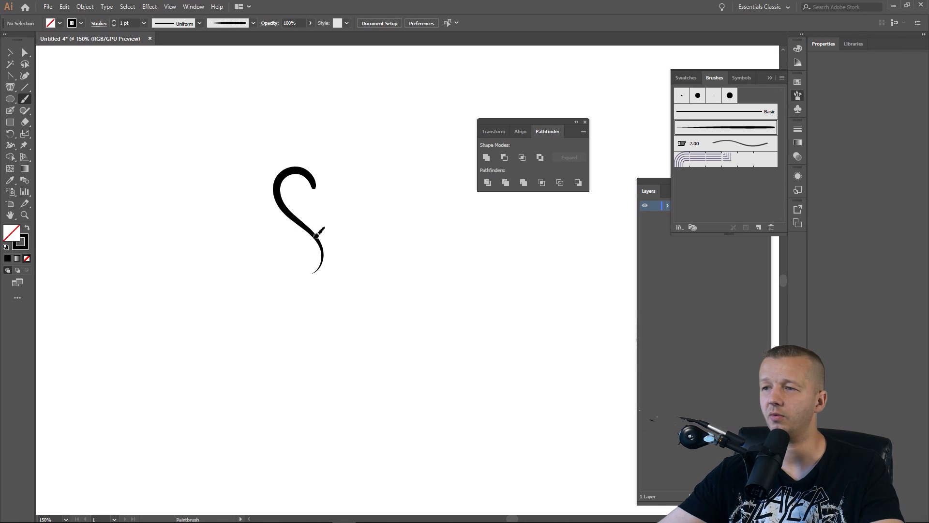
pyautogui.moveTo(322, 211); pyautogui.dragTo(323, 210)
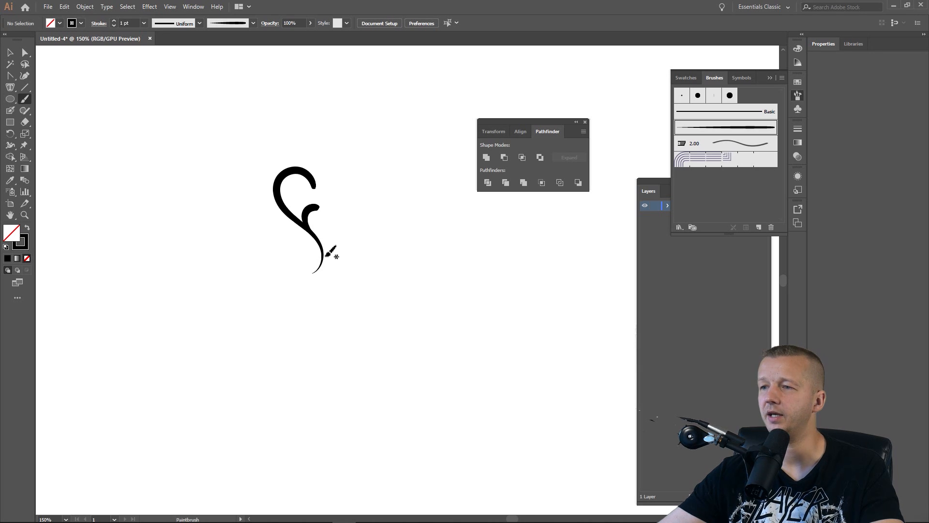
pyautogui.moveTo(300, 246); pyautogui.dragTo(294, 243)
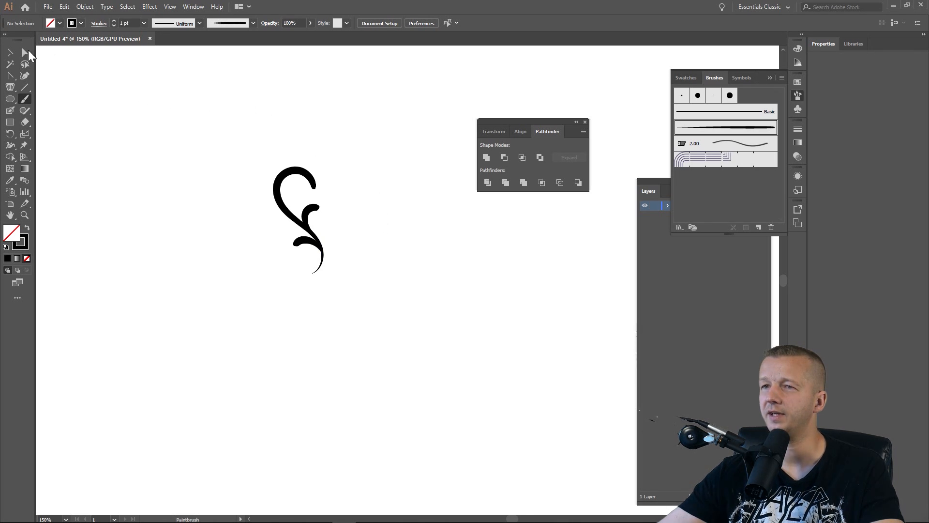
# Reduce the stroke weight of the two small branch strokes so they are thinner than the main scroll.
pyautogui.click(10, 52)
pyautogui.click(312, 216)
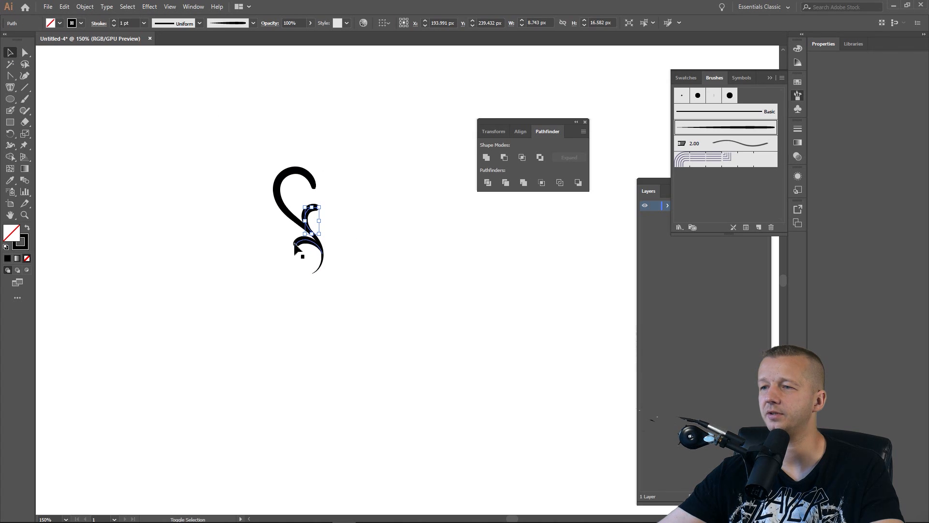
pyautogui.keyDown('shift'); pyautogui.click(299, 246); pyautogui.keyUp('shift')
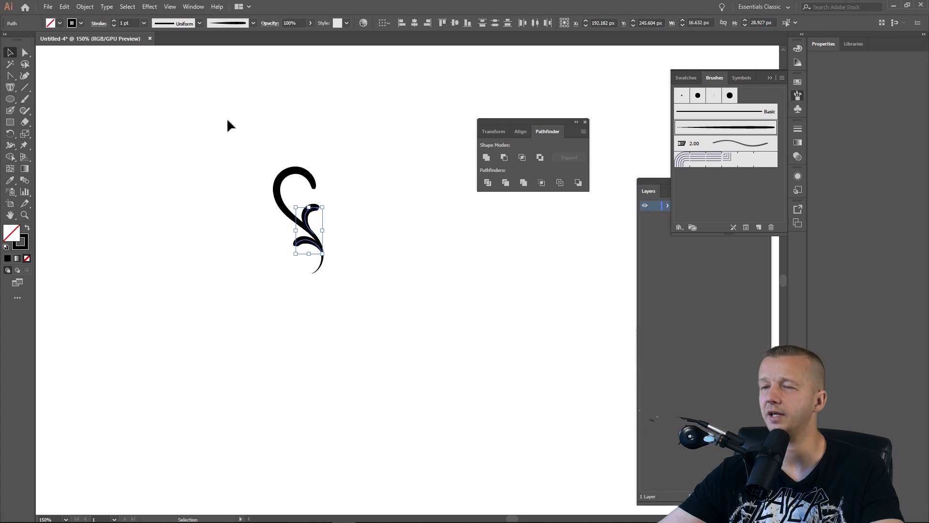
pyautogui.click(115, 25)
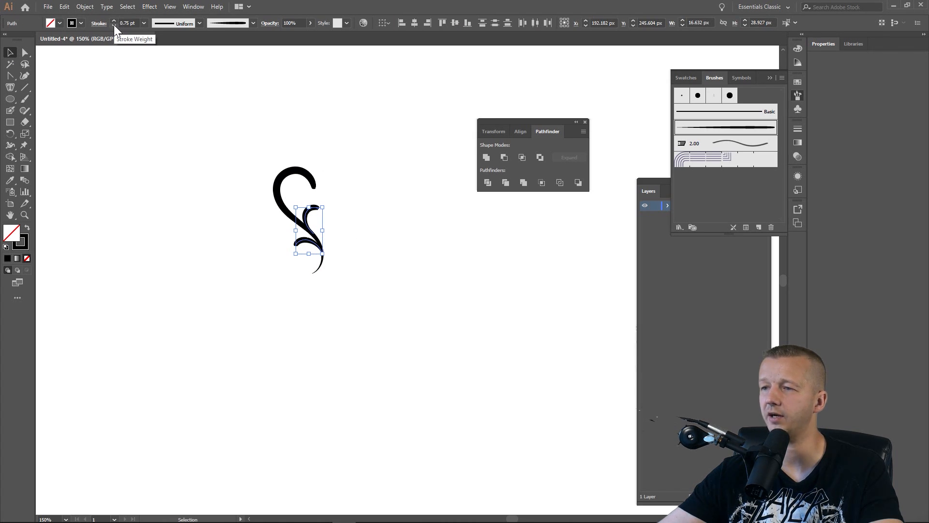
pyautogui.click(114, 25)
# Draw a square about 64 px wide from the scroll's upper-left bounds, matching the height of the scroll artwork.
pyautogui.hotkey('ctrl', 'a')
pyautogui.scroll(2, 213, 170)
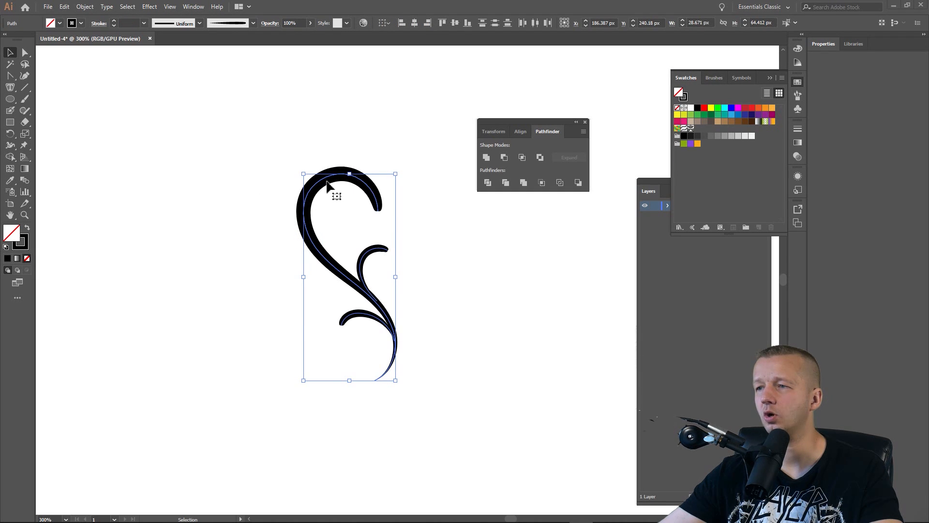
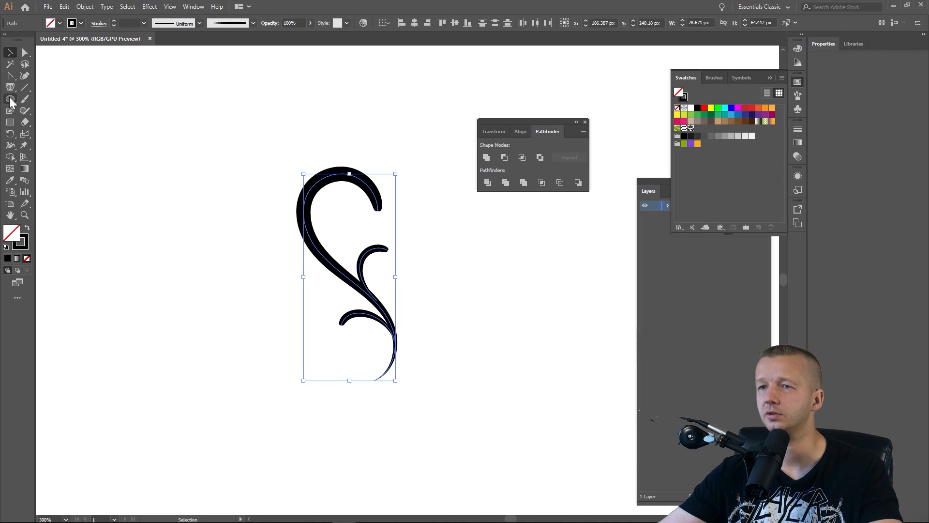
pyautogui.moveTo(10, 99); pyautogui.dragTo(37, 97)
pyautogui.click(13, 123)
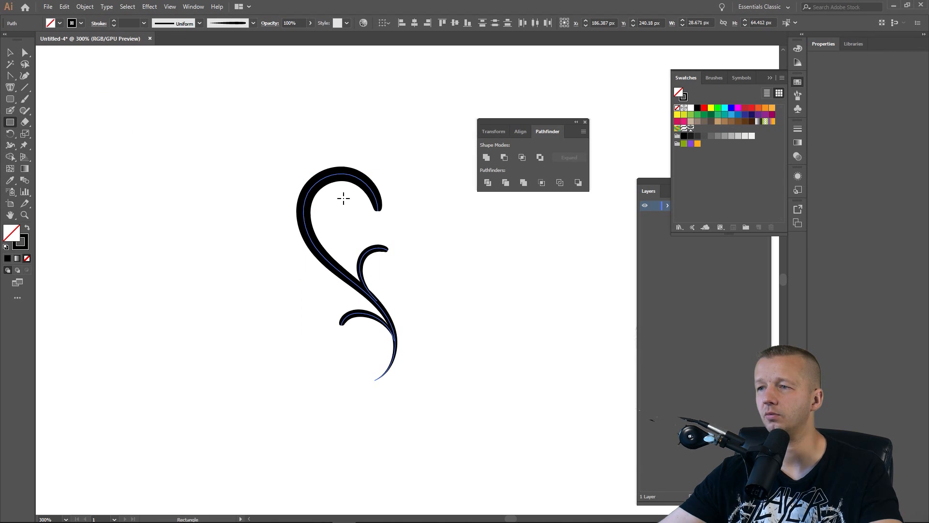
pyautogui.moveTo(304, 179)
pyautogui.mouseDown()
pyautogui.moveTo(307, 380)
pyautogui.moveTo(488, 292)
pyautogui.moveTo(474, 380)
pyautogui.moveTo(512, 380)
pyautogui.mouseUp()
pyautogui.click(10, 52)
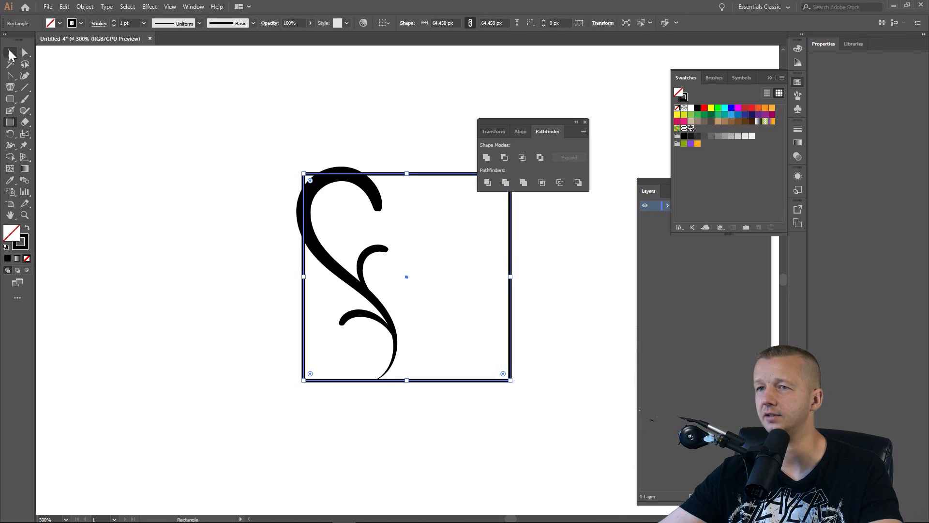
# Make a new pattern from the scroll artwork together with the square, using Pattern Options.
pyautogui.click(224, 156)
pyautogui.moveTo(266, 144); pyautogui.dragTo(564, 400)
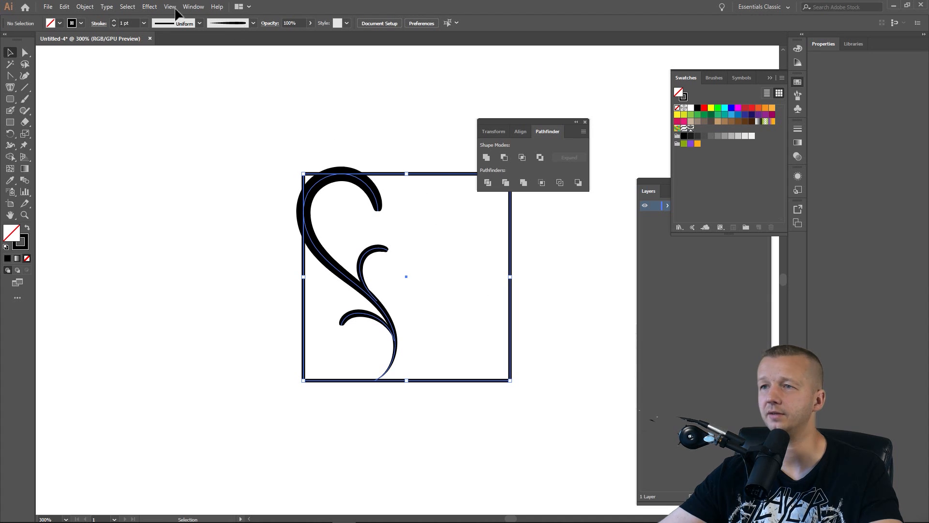
pyautogui.click(192, 6)
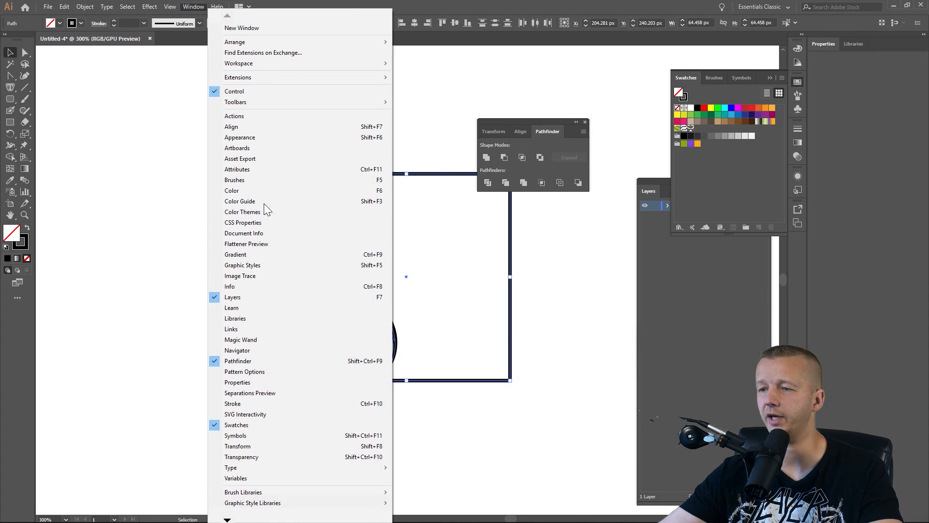
pyautogui.click(244, 371)
pyautogui.click(200, 106)
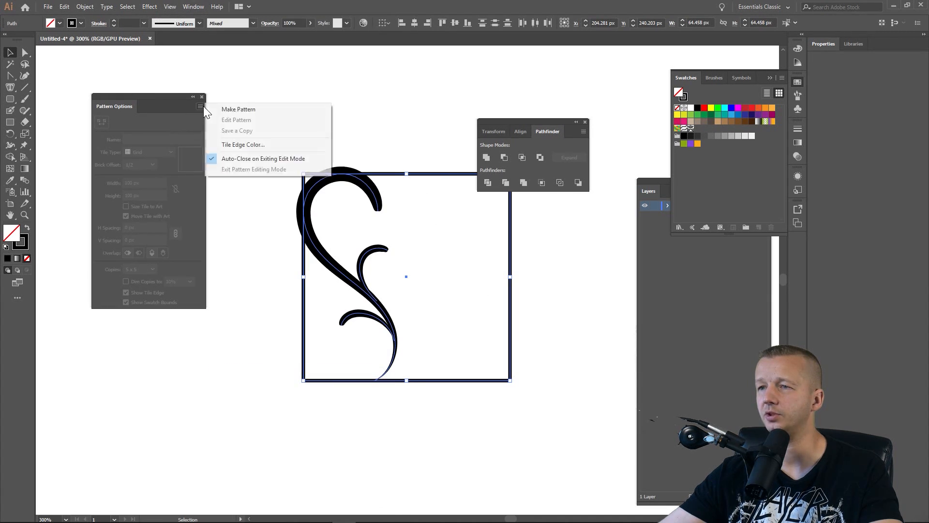
pyautogui.click(221, 110)
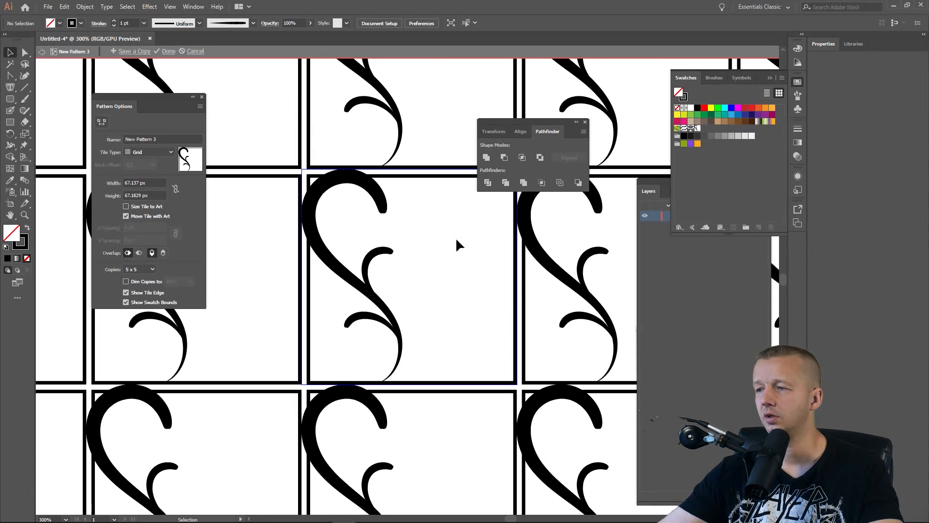
# Delete the square outline from the pattern artwork so only the scroll repeats.
pyautogui.scroll(-3, 456, 240)
pyautogui.scroll(3, 472, 248)
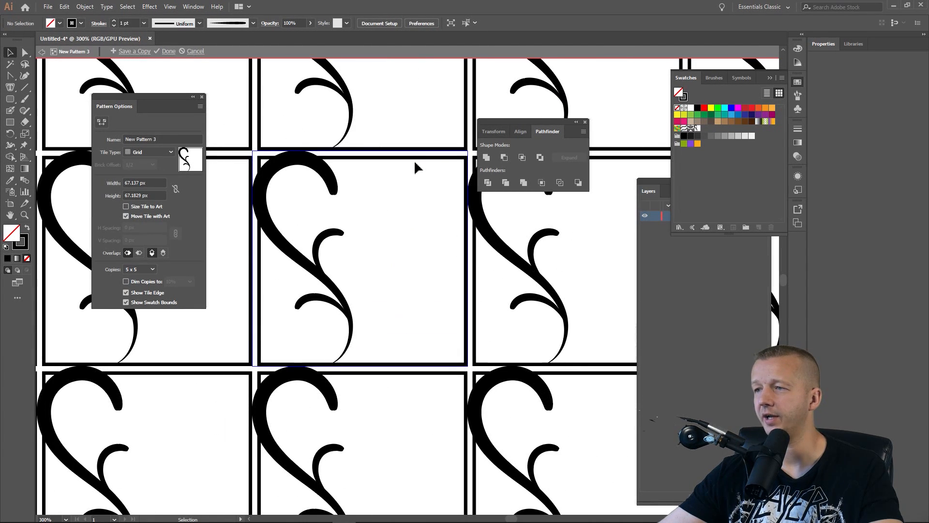
pyautogui.click(411, 161)
pyautogui.press('Delete')
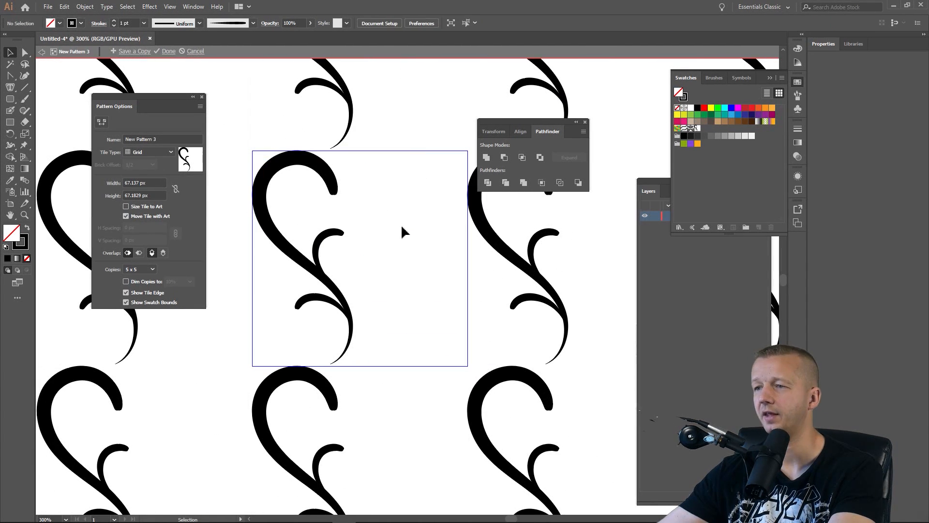
pyautogui.scroll(-4, 409, 235)
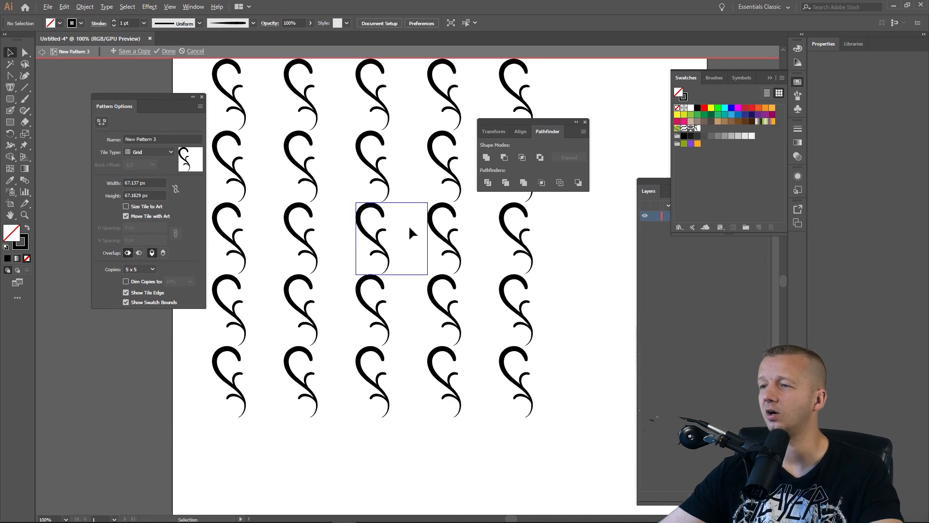
pyautogui.scroll(2, 410, 233)
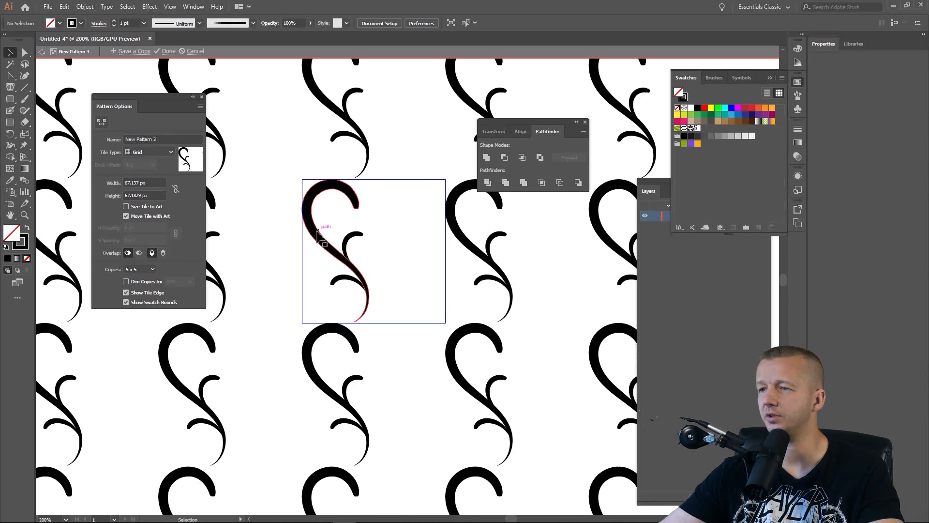
# Duplicate the scroll diagonally down and to the right so the copy's curl meets the first scroll's stem.
pyautogui.click(324, 243)
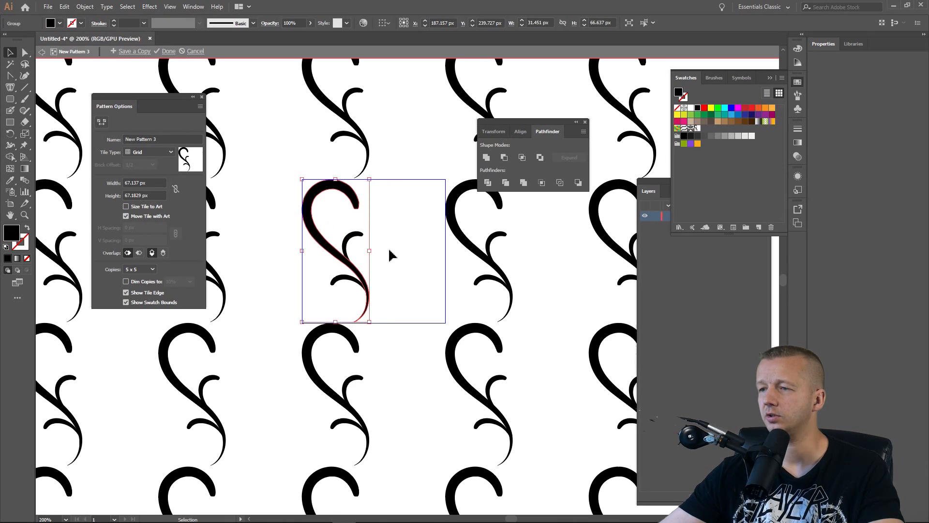
pyautogui.click(410, 285)
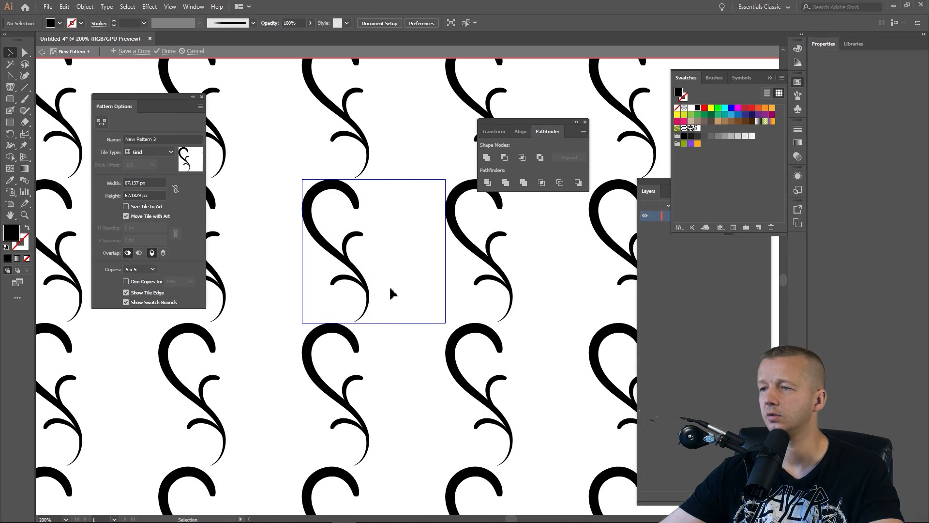
pyautogui.click(339, 191)
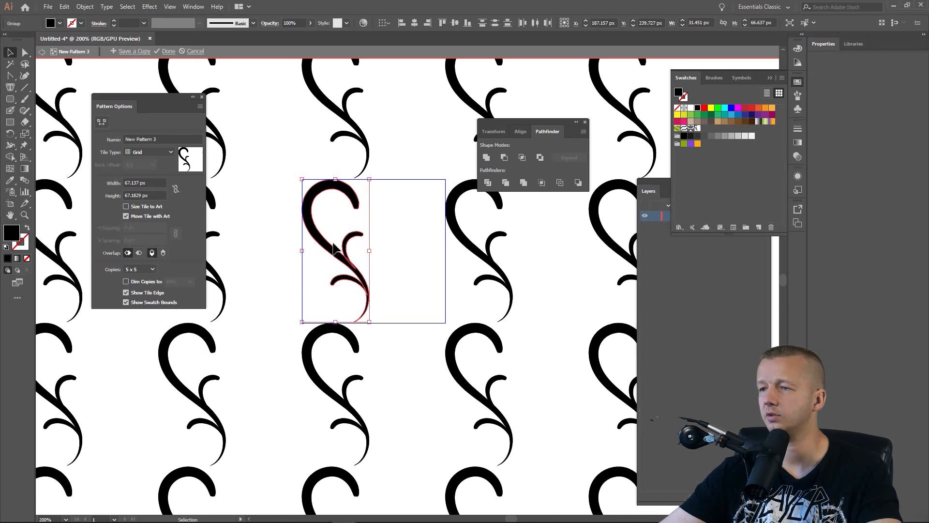
pyautogui.moveTo(334, 248); pyautogui.dragTo(394, 327)
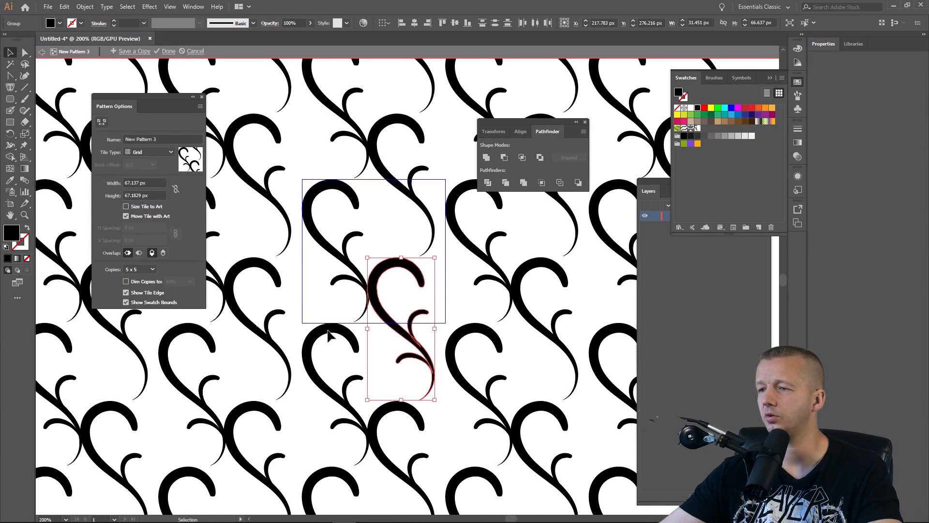
pyautogui.click(312, 271)
pyautogui.scroll(-1, 316, 272)
pyautogui.scroll(-1, 320, 278)
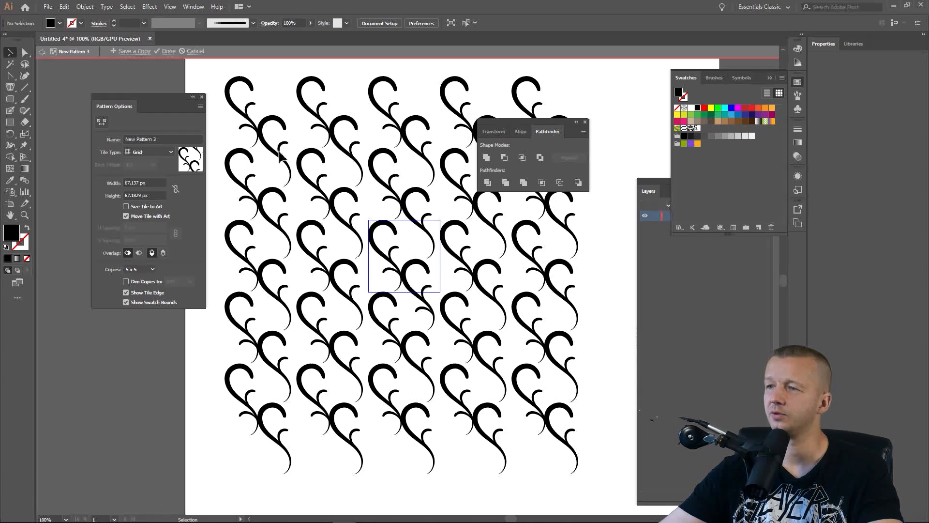
# Try a short curved paintbrush stroke above the second scroll in the tile and undo it.
pyautogui.scroll(3, 389, 271)
pyautogui.moveTo(430, 209); pyautogui.dragTo(363, 245)
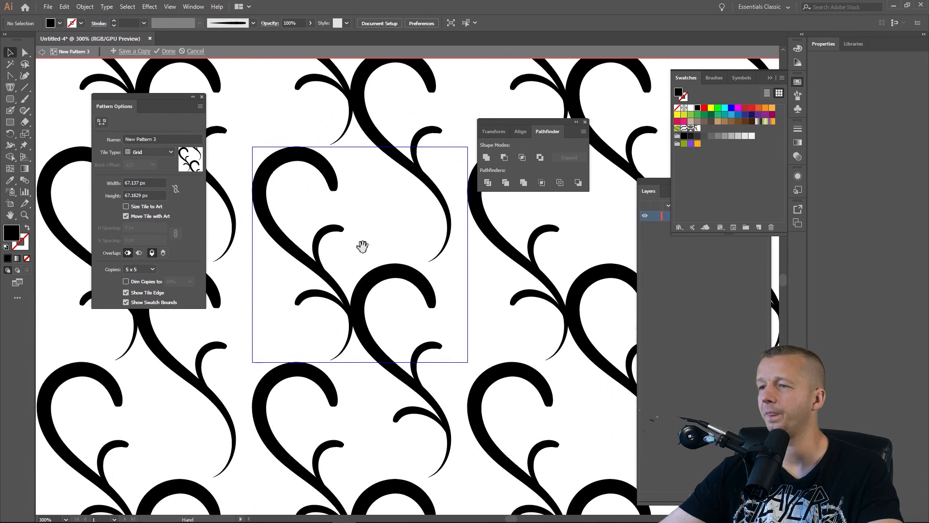
pyautogui.click(25, 98)
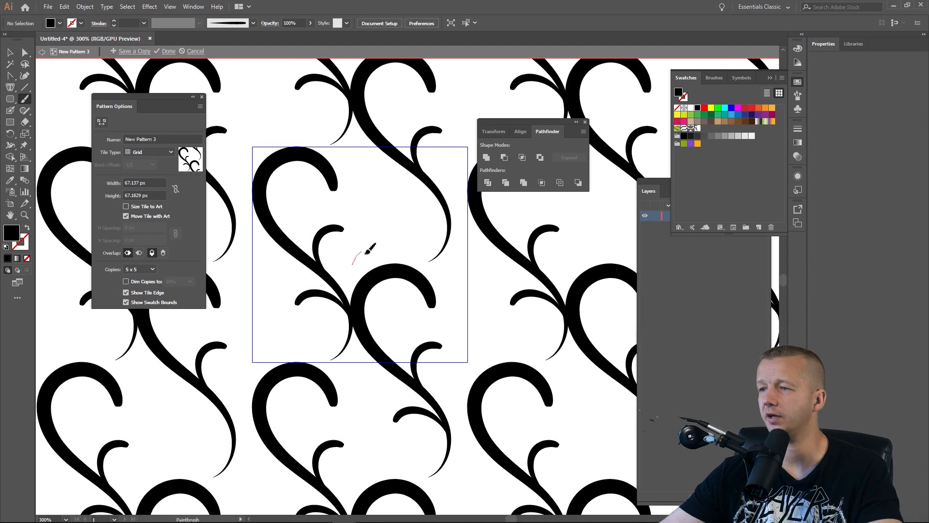
pyautogui.moveTo(399, 244); pyautogui.dragTo(417, 237)
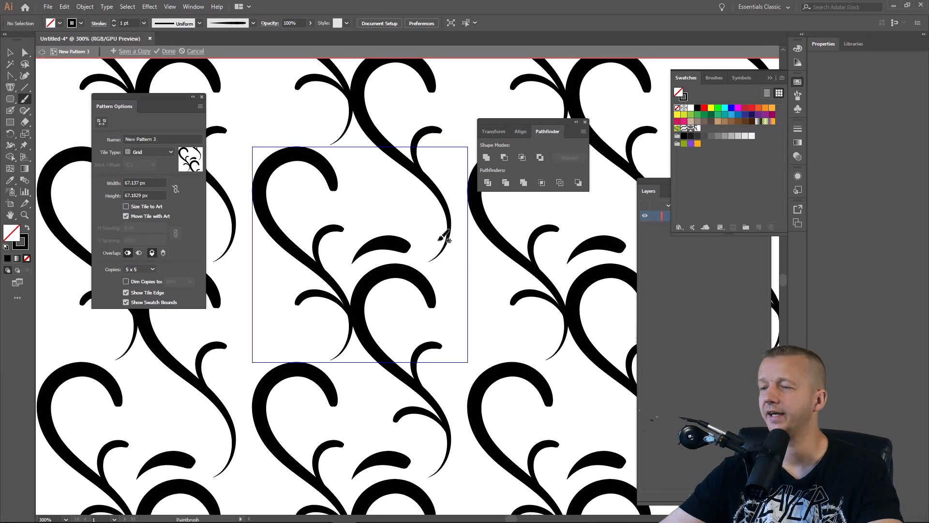
pyautogui.hotkey('ctrl', 'z')
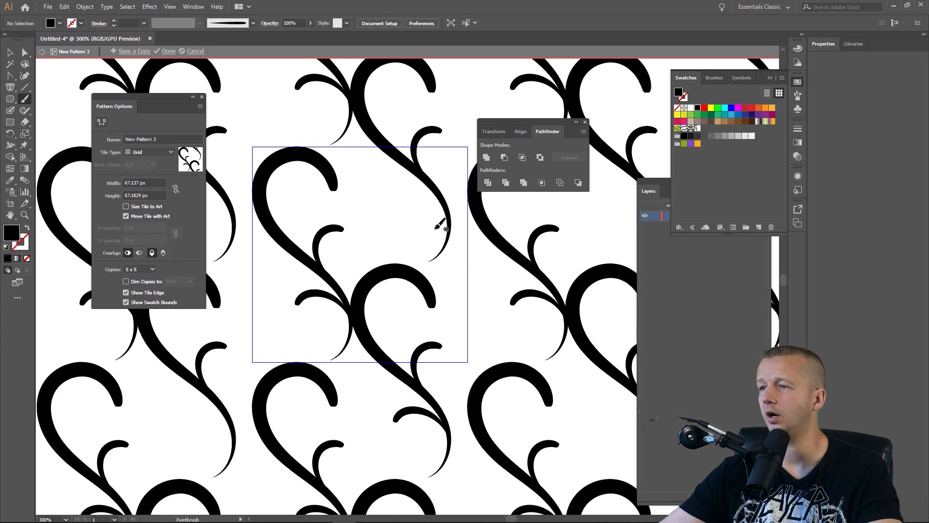
# Try a large paintbrush curl branching inward from the scroll tail in the tile's upper half and undo it.
pyautogui.moveTo(448, 243)
pyautogui.mouseDown()
pyautogui.moveTo(383, 254)
pyautogui.moveTo(400, 236)
pyautogui.mouseUp()
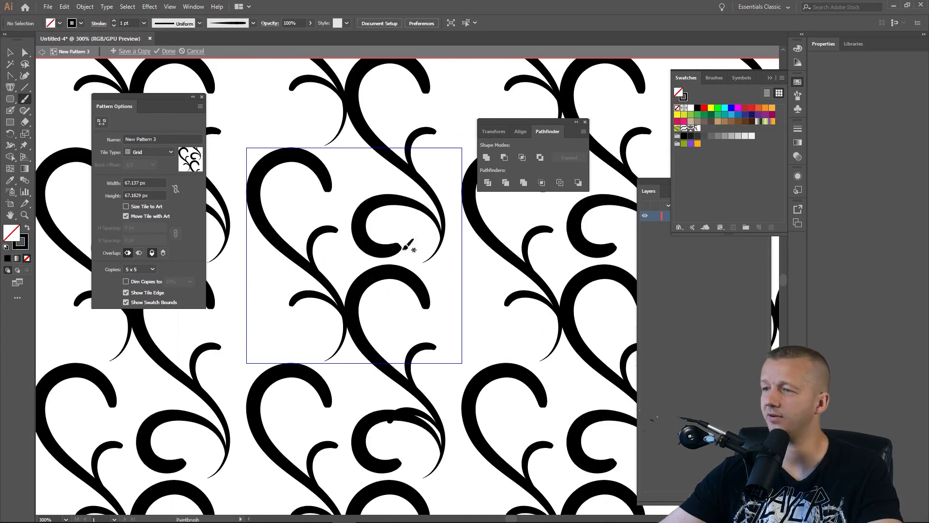
pyautogui.hotkey('ctrl', 'z')
pyautogui.hotkey('ctrl', '+')
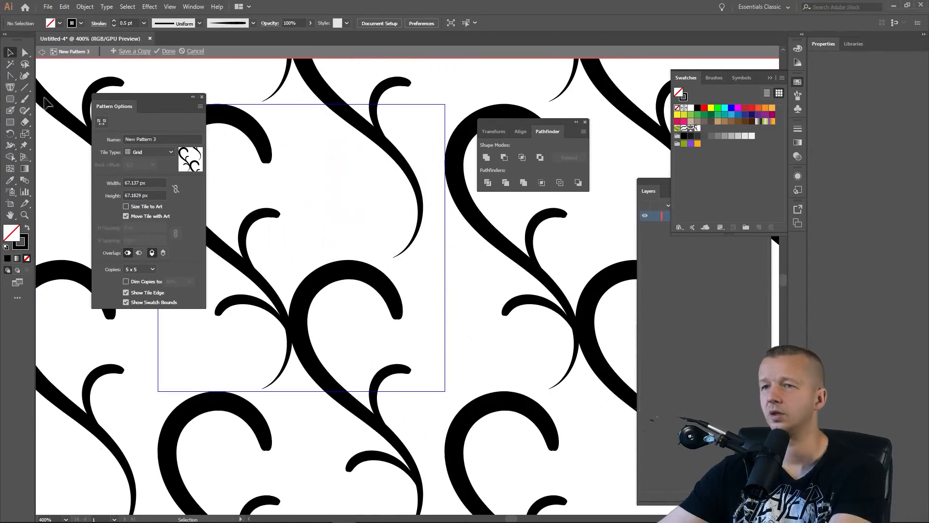
pyautogui.hotkey('ctrl', '-')
pyautogui.hotkey('ctrl', '-')
pyautogui.hotkey('ctrl', '+')
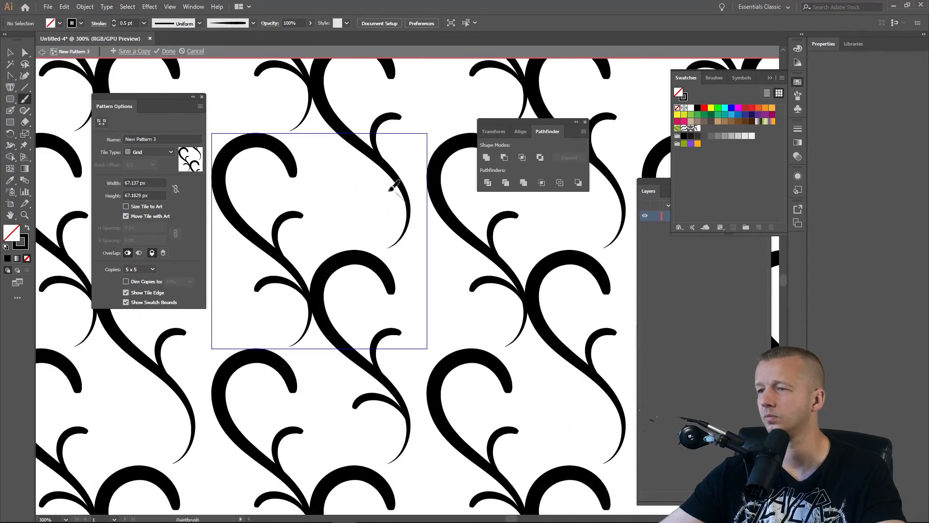
# Paint a curled branch from the scroll tail into the empty space in the pattern tile's upper right.
pyautogui.hotkey('shift', 'x')
pyautogui.press('a')
pyautogui.hotkey('ctrl', '-')
pyautogui.hotkey('ctrl', '-')
pyautogui.hotkey('ctrl', '-')
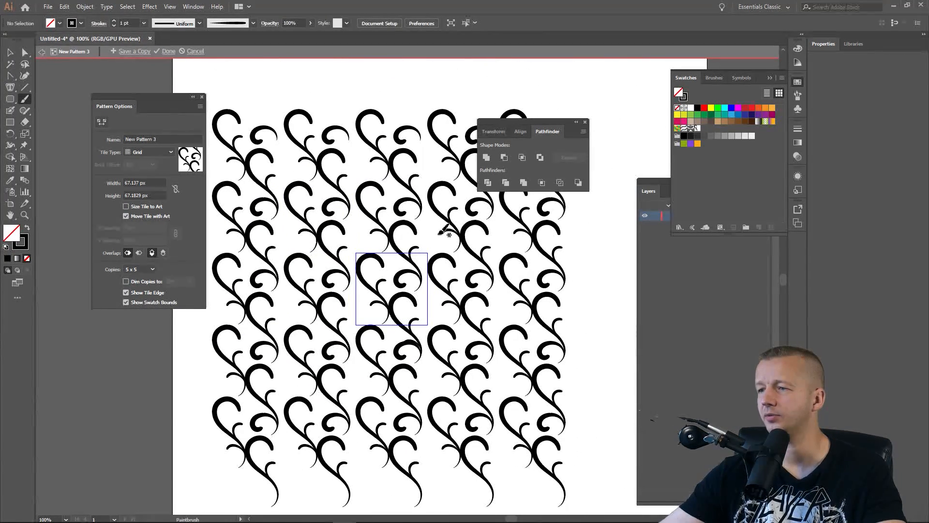
pyautogui.hotkey('ctrl', '+')
pyautogui.hotkey('shift', 'x')
pyautogui.press('b')
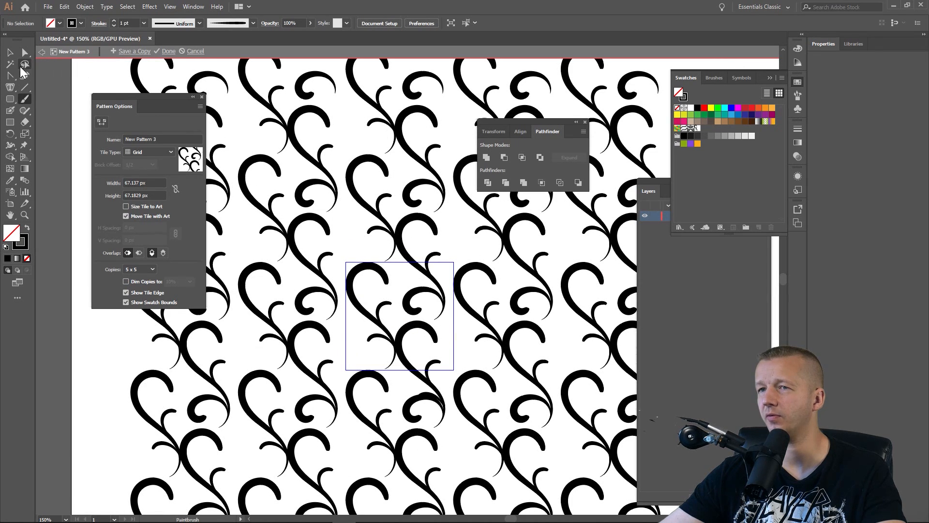
# Reduce the stroke weight of the new curled branch to 0.75 pt.
pyautogui.click(11, 53)
pyautogui.click(419, 305)
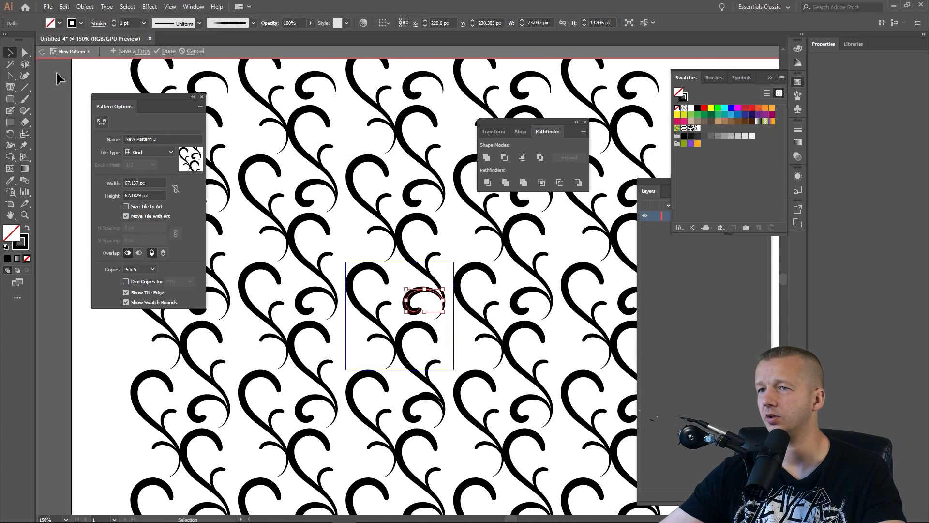
pyautogui.click(114, 25)
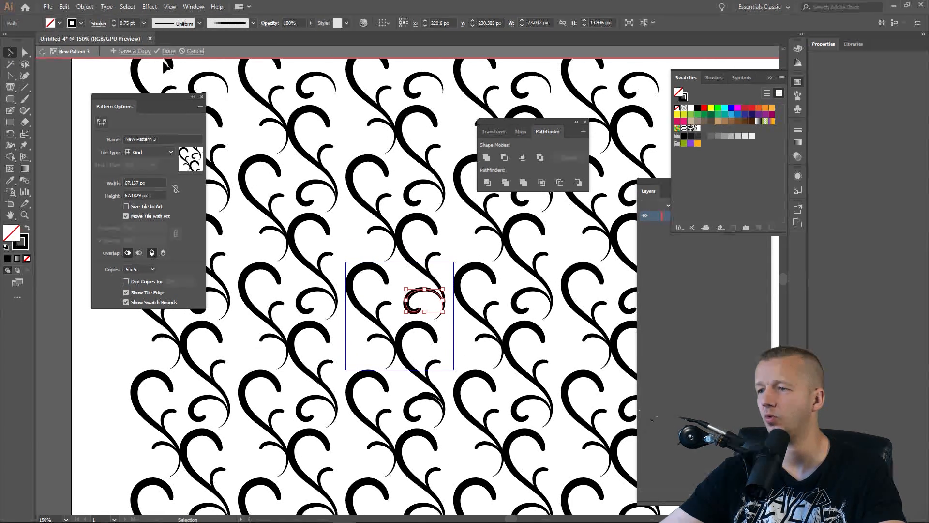
pyautogui.click(371, 212)
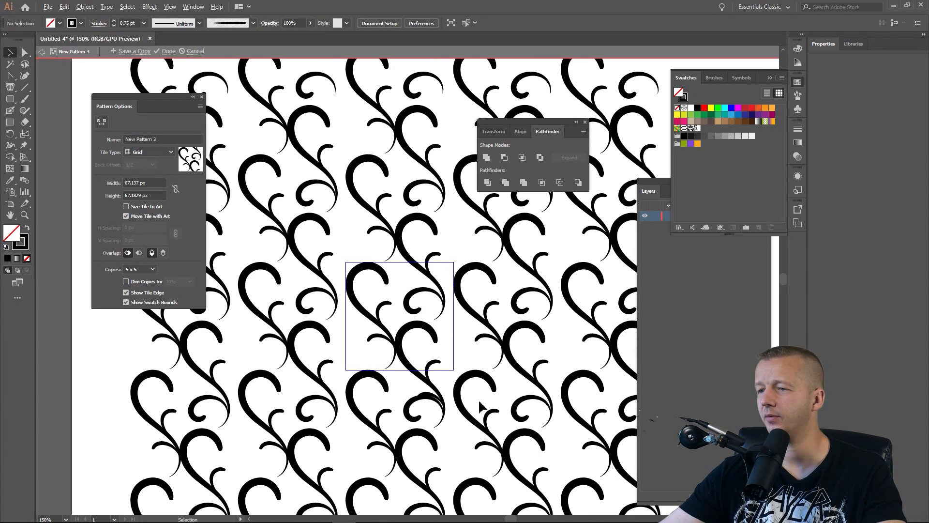
# Examine where the curled branch overlaps the second scroll's small lower branch and how the whole pattern repeats.
pyautogui.scroll(1, 480, 407)
pyautogui.scroll(-2, 476, 358)
pyautogui.scroll(1, 425, 338)
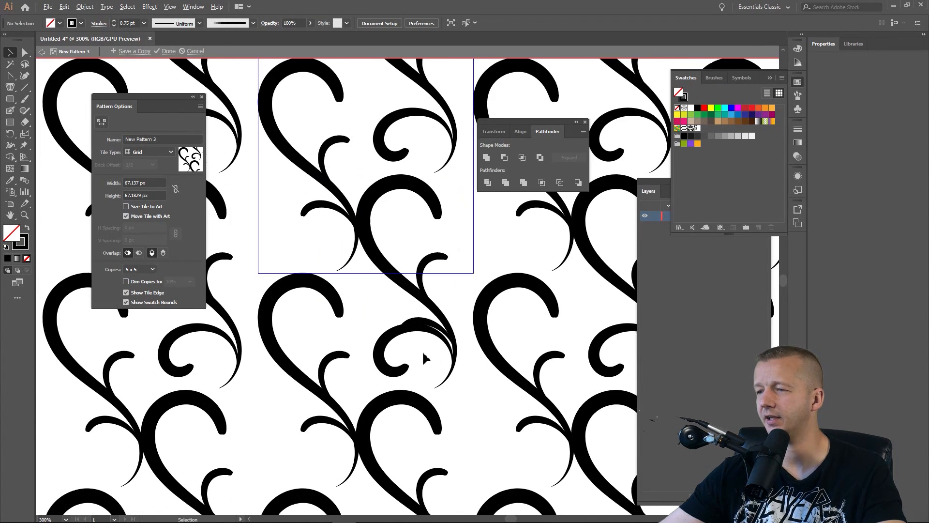
pyautogui.moveTo(441, 351); pyautogui.dragTo(442, 300)
pyautogui.click(426, 277)
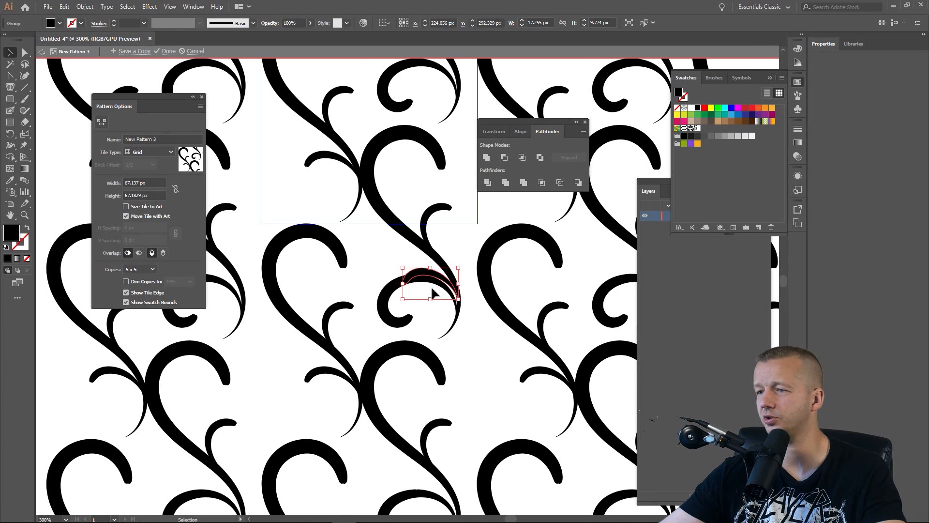
pyautogui.scroll(-3, 428, 336)
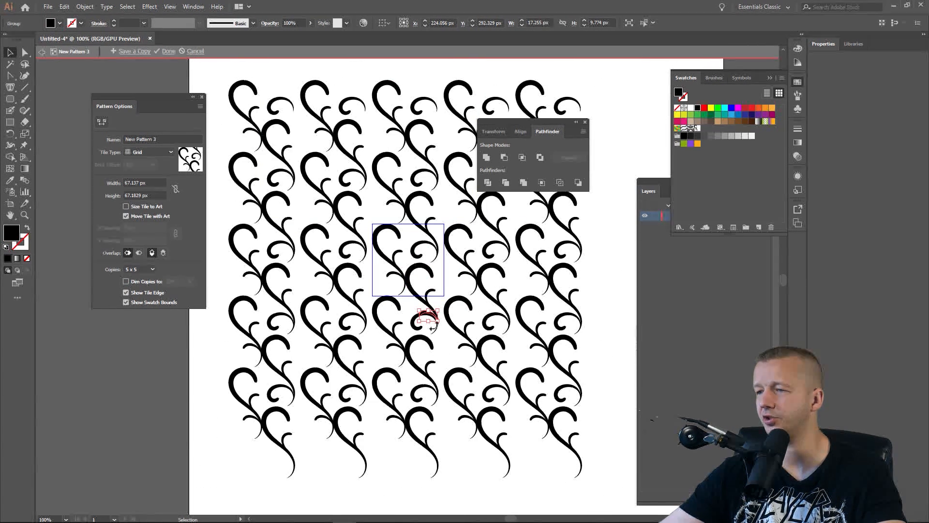
pyautogui.click(453, 300)
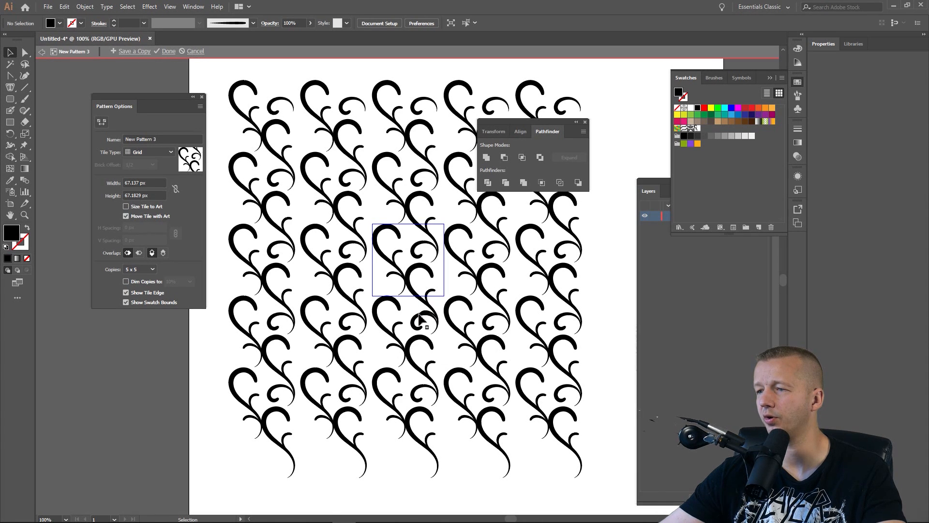
pyautogui.scroll(4, 428, 264)
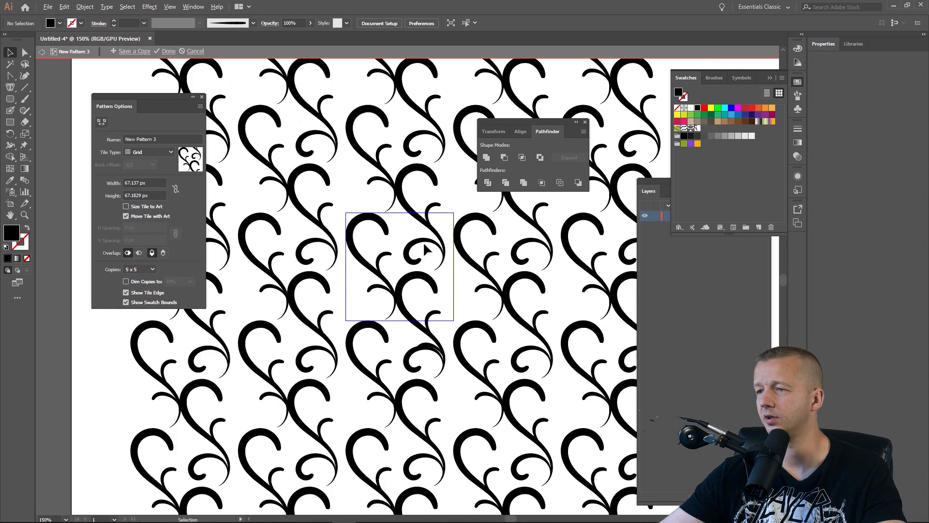
pyautogui.moveTo(411, 242); pyautogui.dragTo(434, 251)
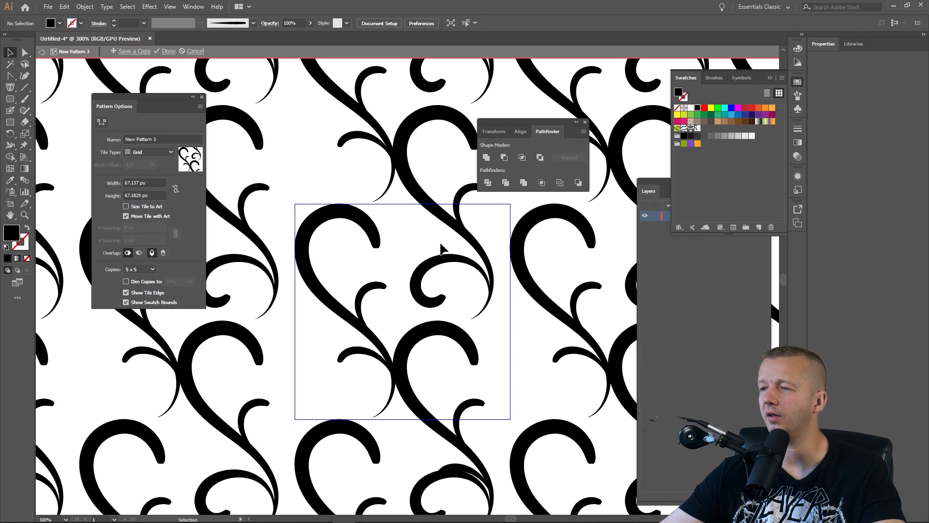
# Paint thin tapered curls inside both scroll loops, above the small lower-left branch and above the right-hand curl of the pattern tile.
pyautogui.scroll(-3, 430, 265)
pyautogui.scroll(3, 416, 261)
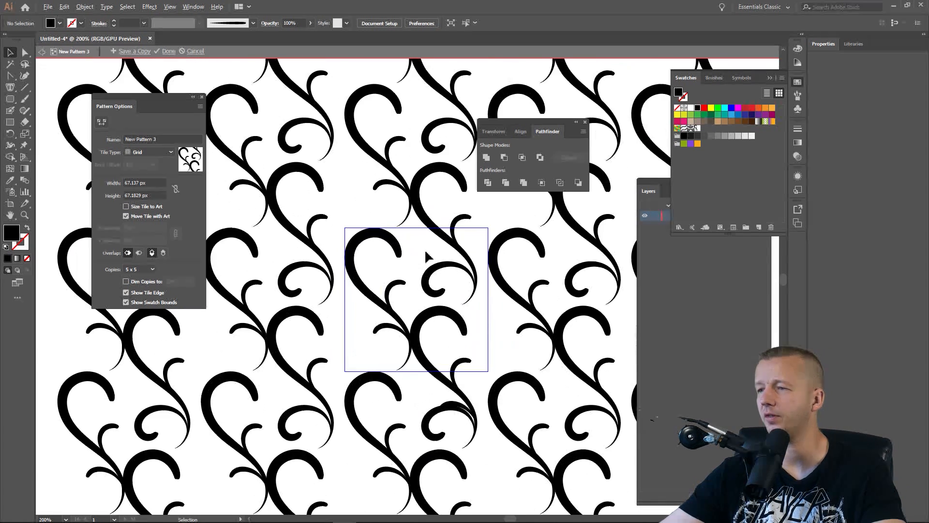
pyautogui.click(25, 99)
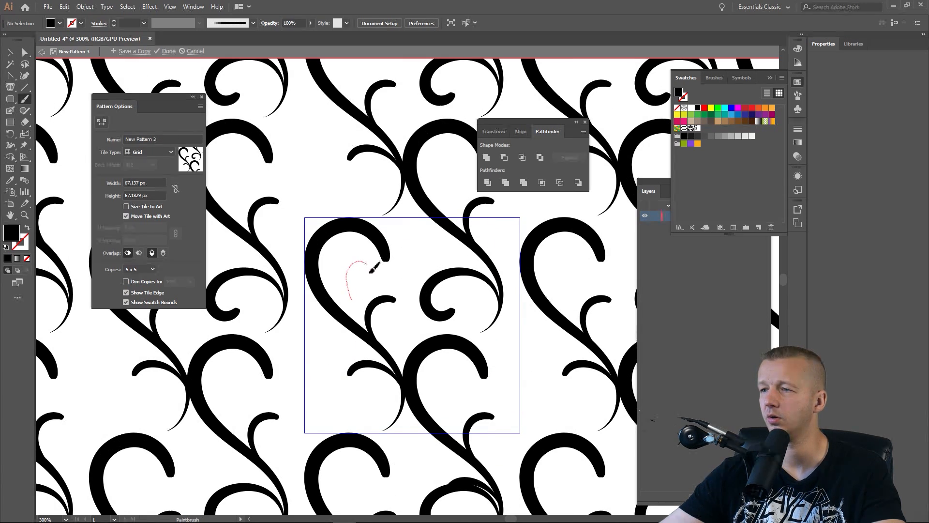
pyautogui.moveTo(370, 269); pyautogui.dragTo(371, 266)
pyautogui.scroll(-3, 407, 262)
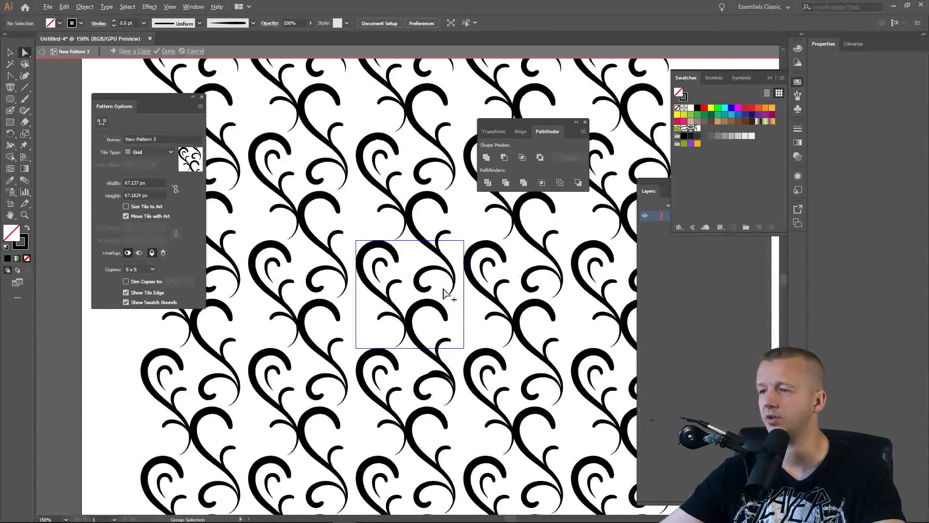
pyautogui.scroll(3, 443, 291)
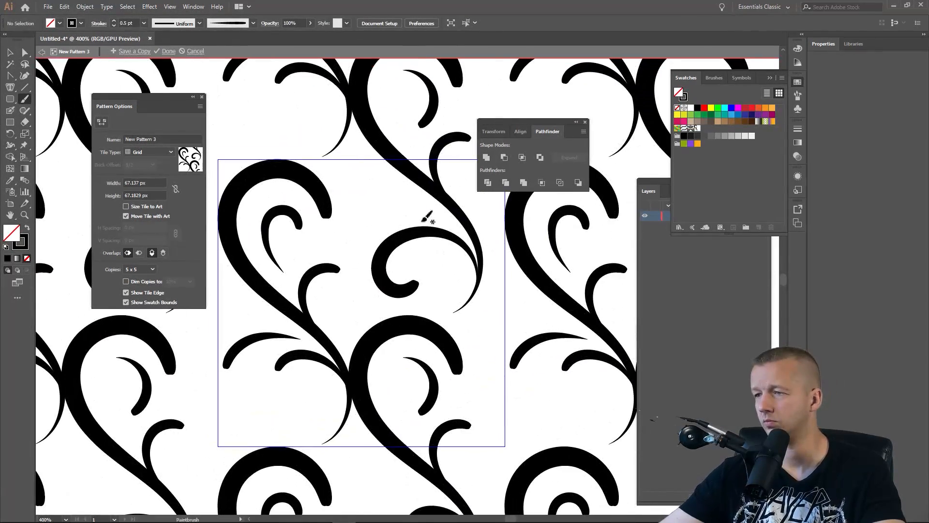
pyautogui.scroll(-3, 425, 208)
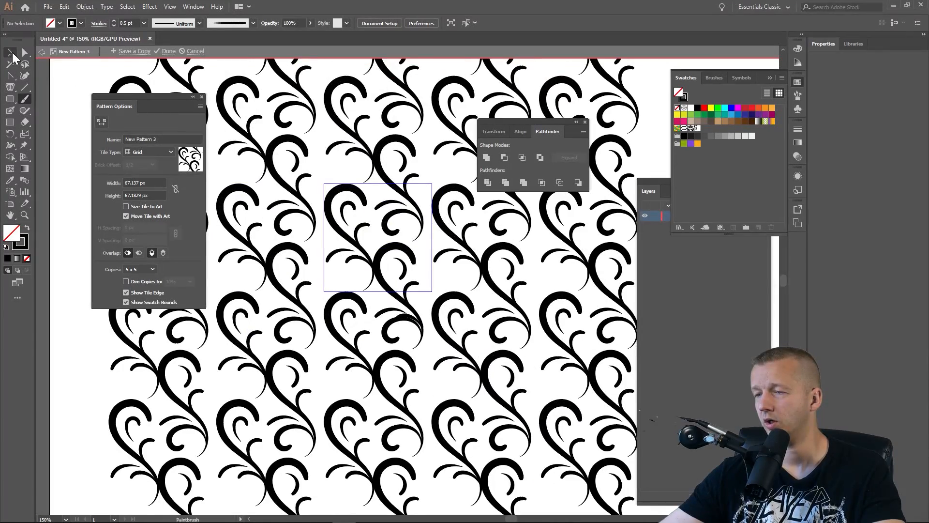
pyautogui.click(10, 52)
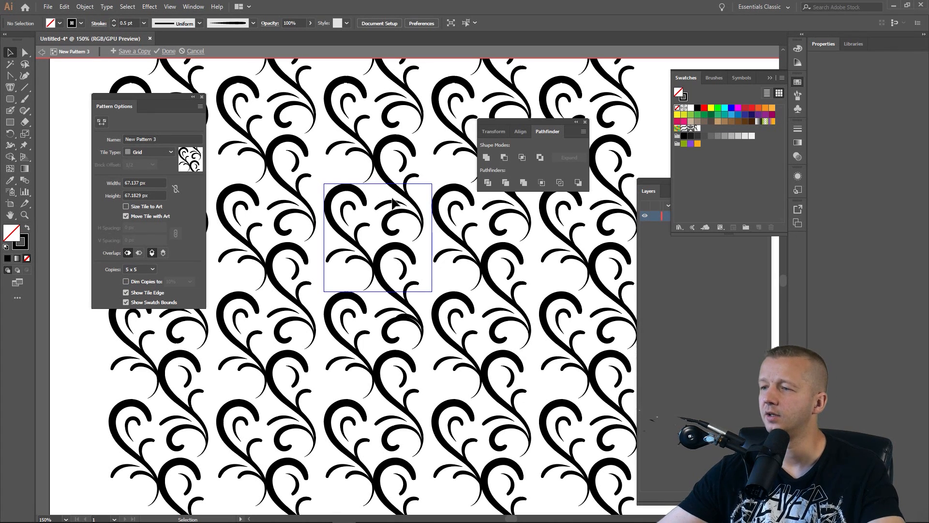
# Scale all of the tile's scroll artwork up to about 67.5 px wide and 112.2 px high.
pyautogui.scroll(-2, 430, 266)
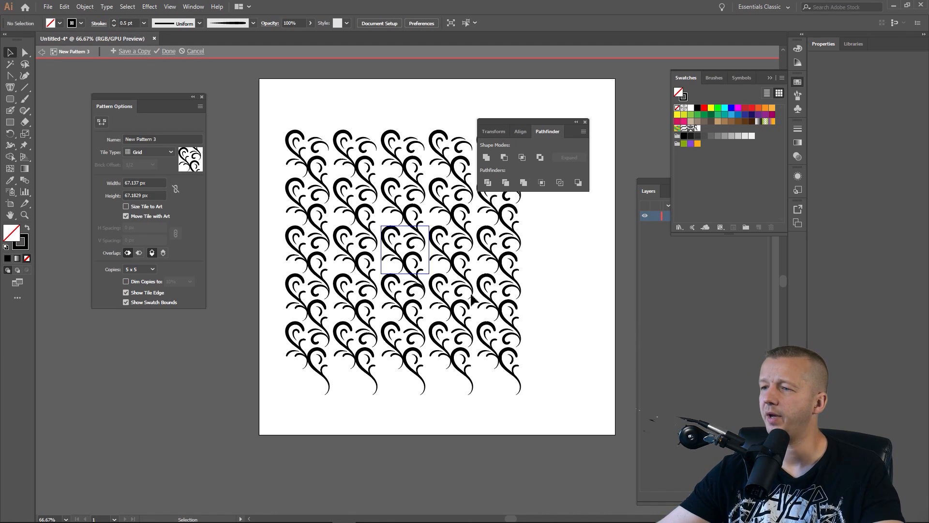
pyautogui.scroll(1, 425, 274)
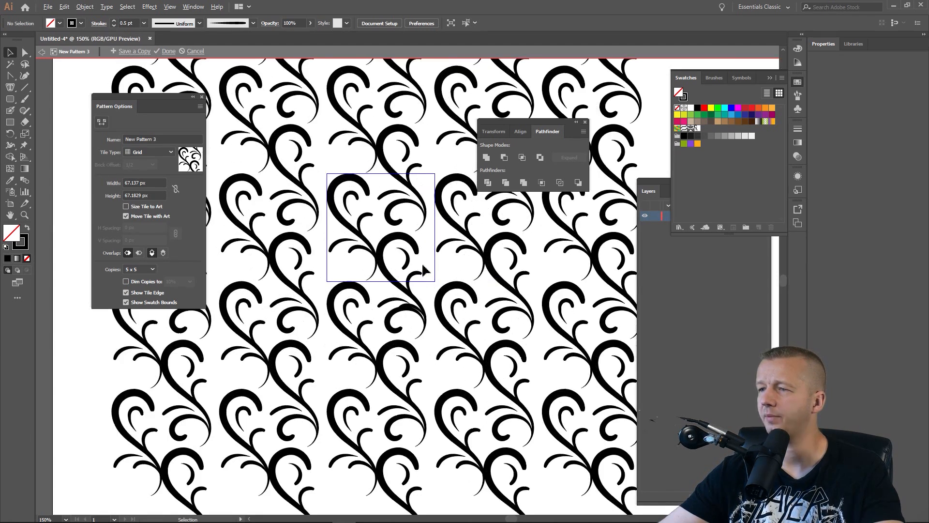
pyautogui.scroll(1, 424, 253)
pyautogui.scroll(1, 426, 252)
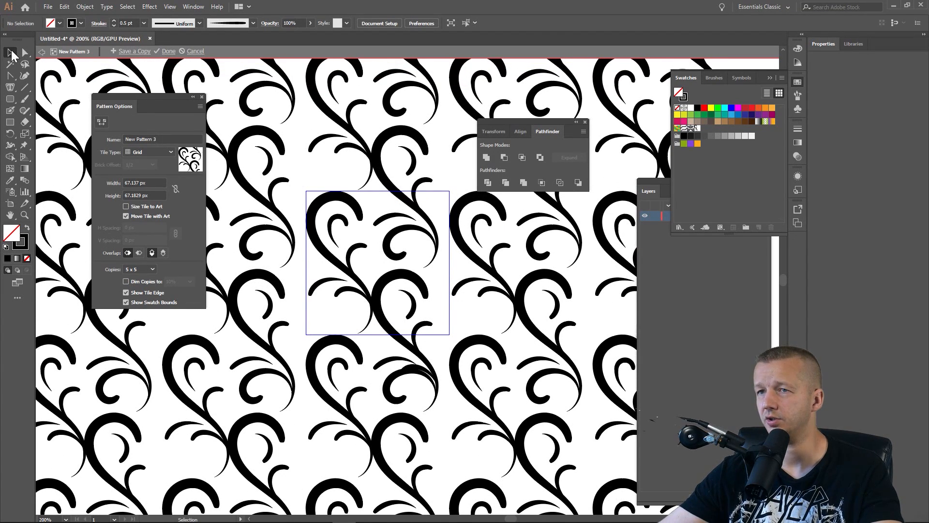
pyautogui.moveTo(442, 259); pyautogui.dragTo(394, 153)
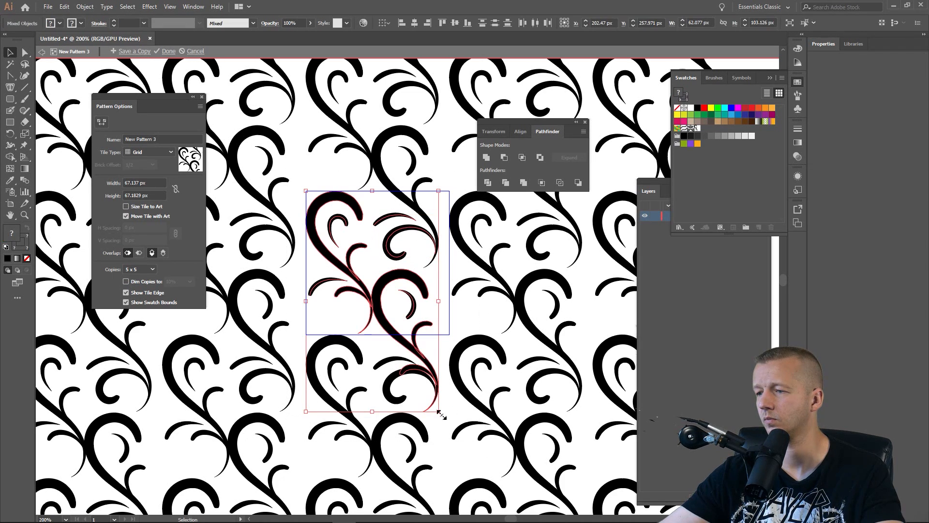
pyautogui.moveTo(442, 414); pyautogui.dragTo(455, 433)
pyautogui.scroll(-2, 504, 367)
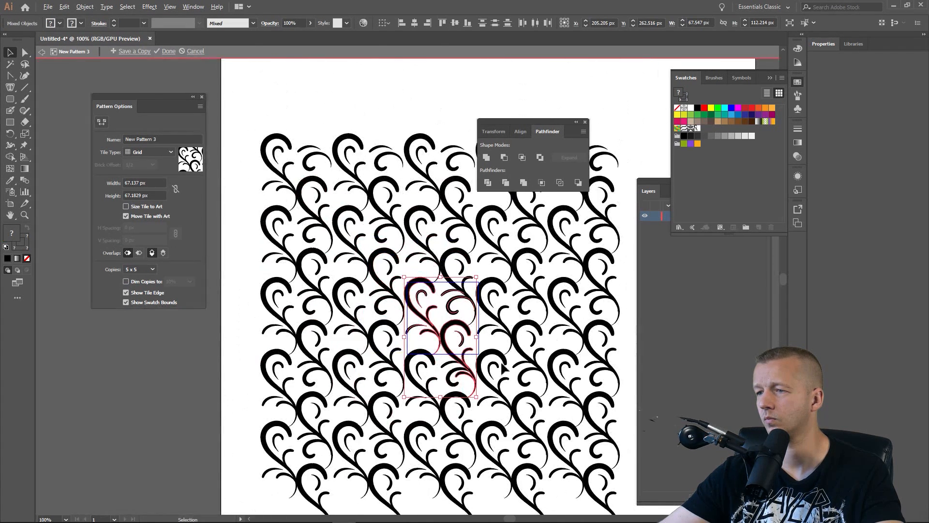
pyautogui.moveTo(522, 367); pyautogui.dragTo(479, 323)
pyautogui.click(466, 311)
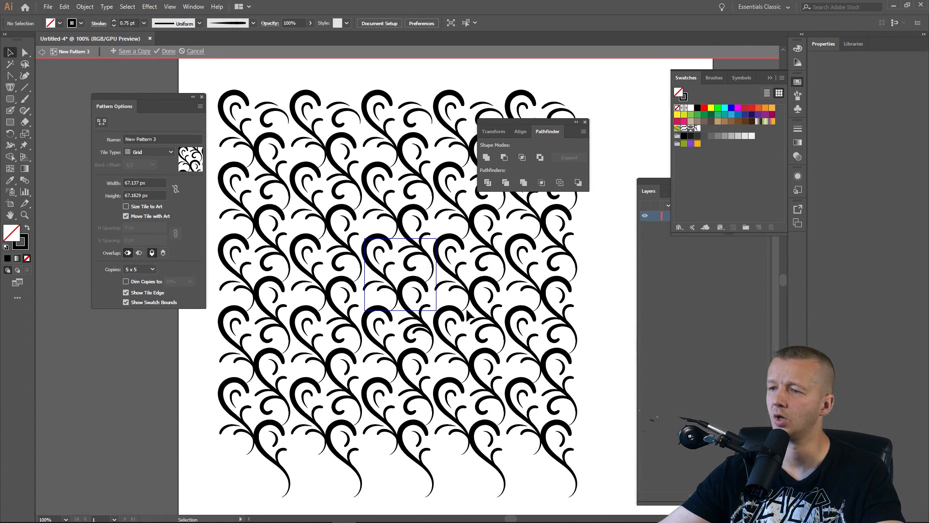
pyautogui.moveTo(355, 216); pyautogui.dragTo(460, 367)
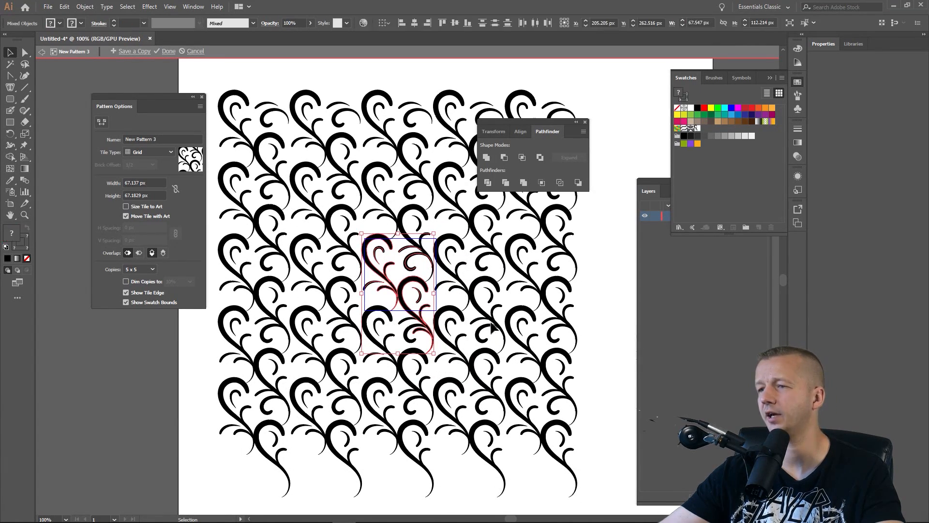
pyautogui.click(491, 327)
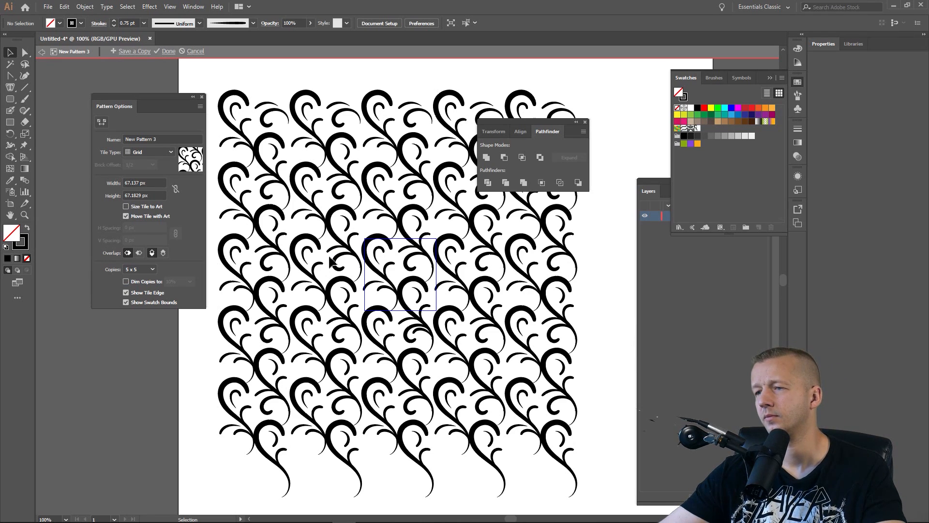
# Draw a small closed heart-like path with the Pen tool in the empty space between the tile's central scroll branches.
pyautogui.scroll(3, 361, 259)
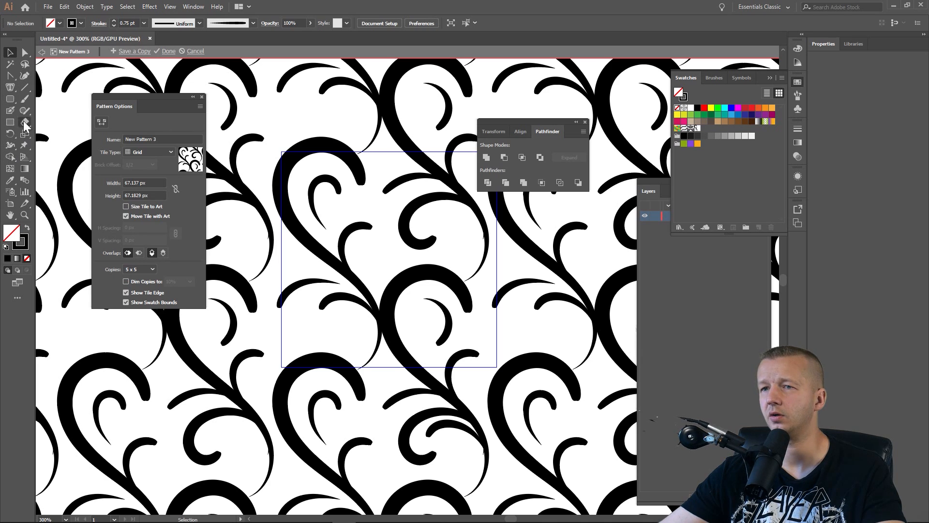
pyautogui.keyDown('alt'); pyautogui.click(25, 76); pyautogui.keyUp('alt')
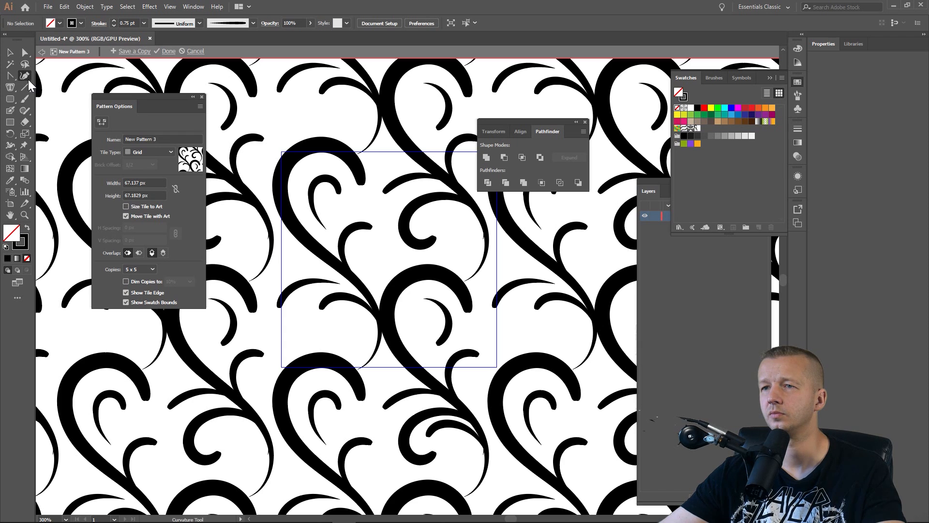
pyautogui.press('p')
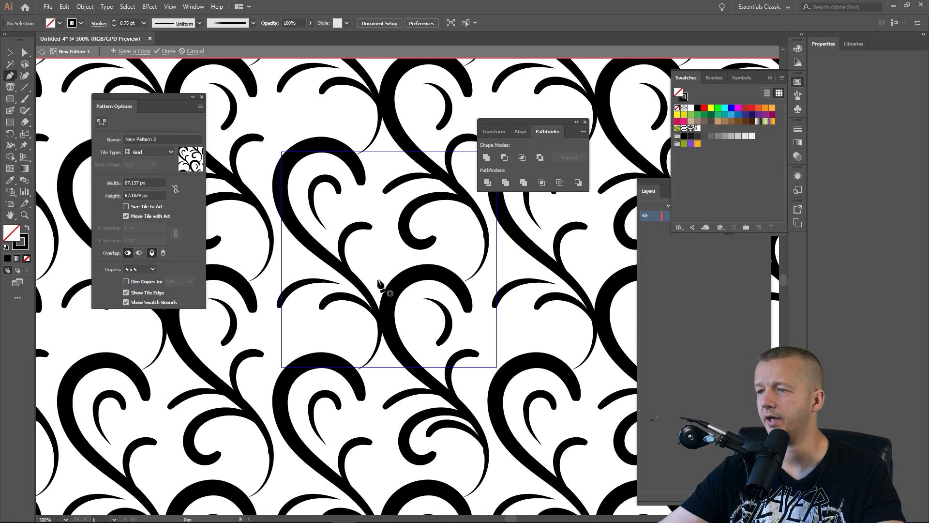
pyautogui.click(376, 280)
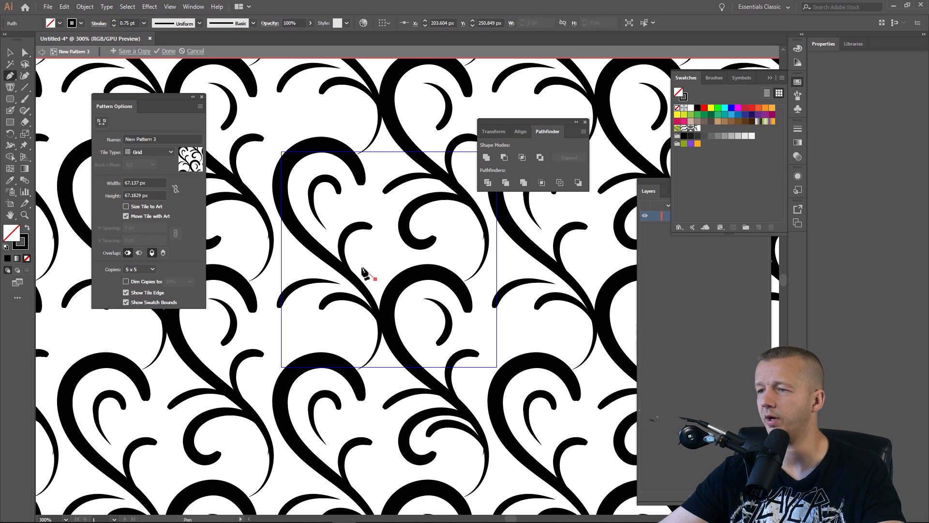
pyautogui.moveTo(358, 260); pyautogui.dragTo(386, 260)
pyautogui.click(380, 246)
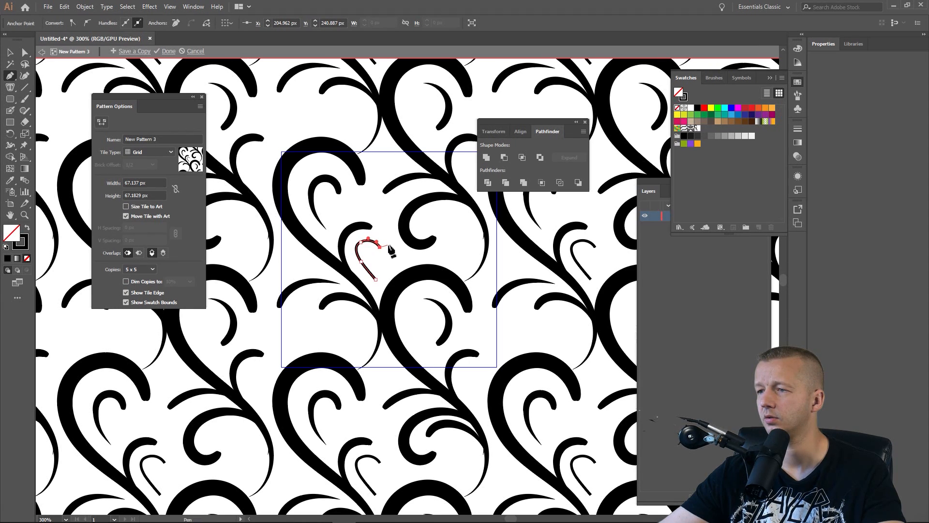
pyautogui.click(389, 243)
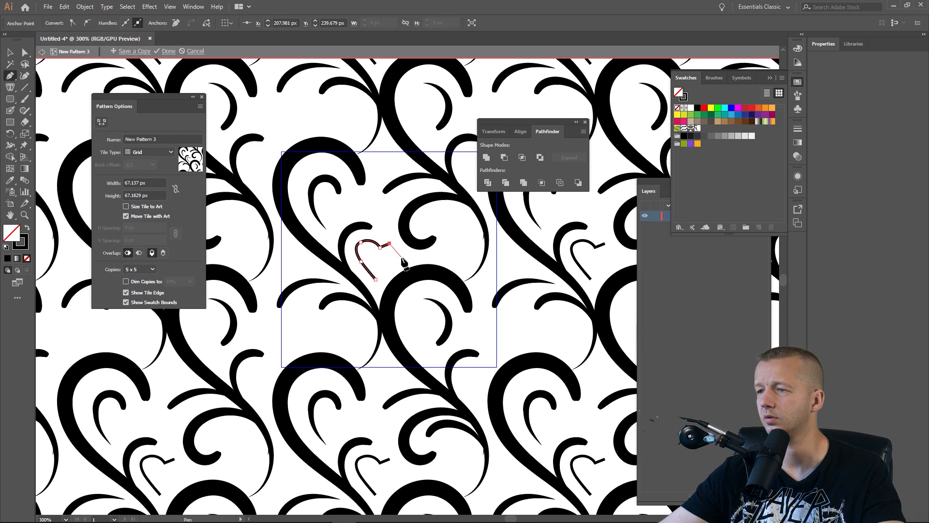
pyautogui.click(403, 258)
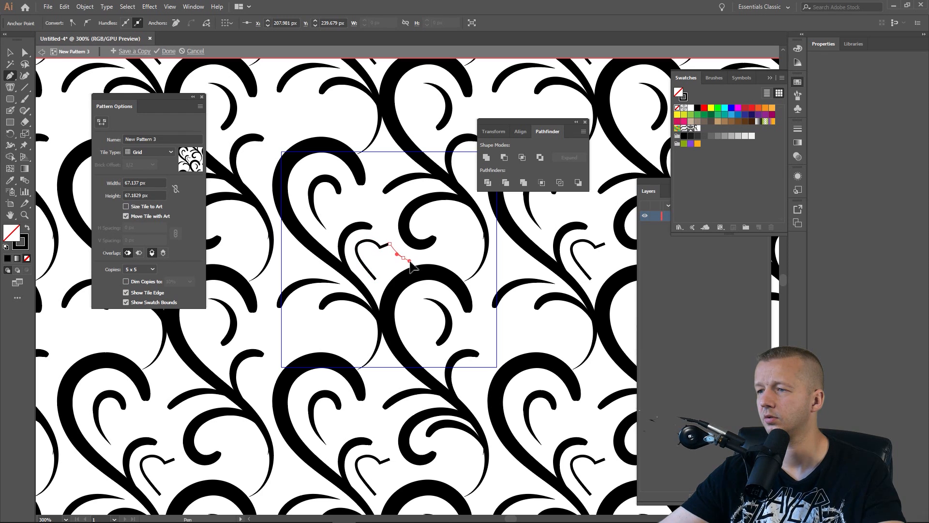
pyautogui.click(376, 279)
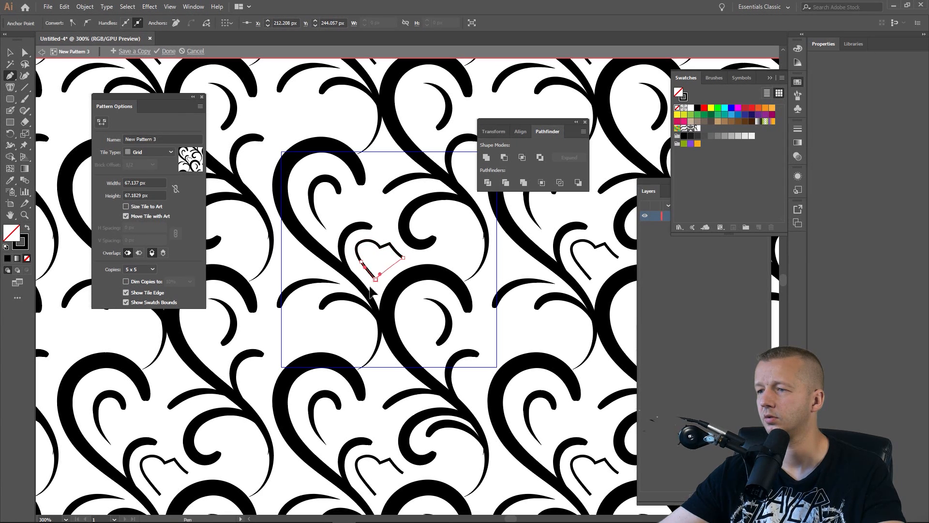
pyautogui.press('v')
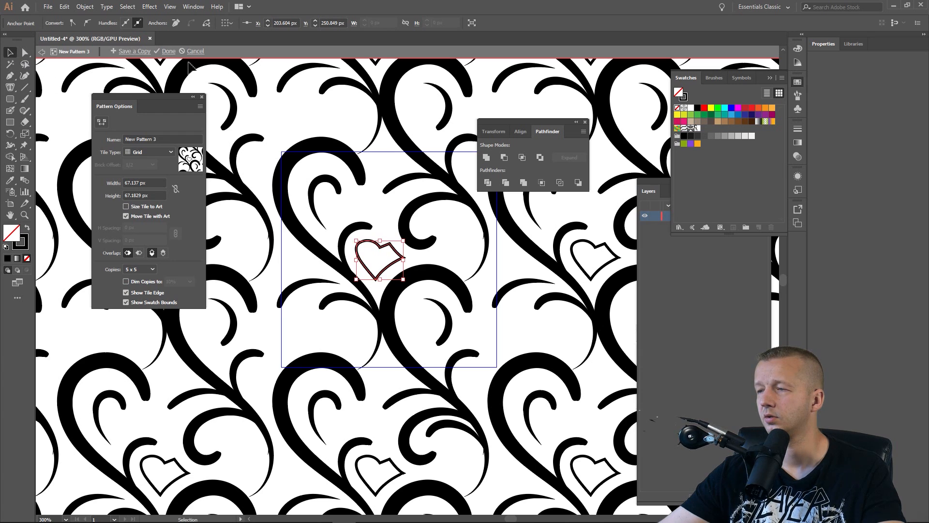
# Remove the stroke from the heart-like path and open the Basic Graphics_Dots pattern swatch library.
pyautogui.press('x')
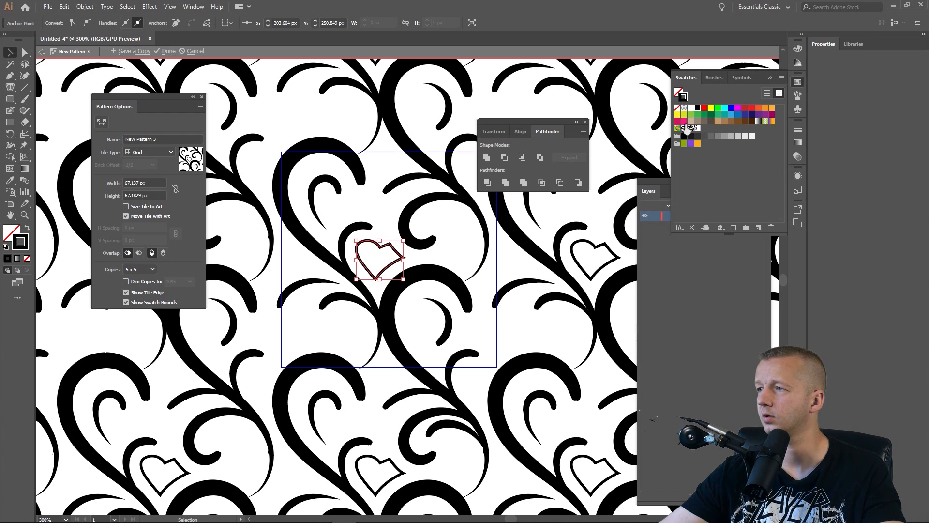
pyautogui.click(677, 107)
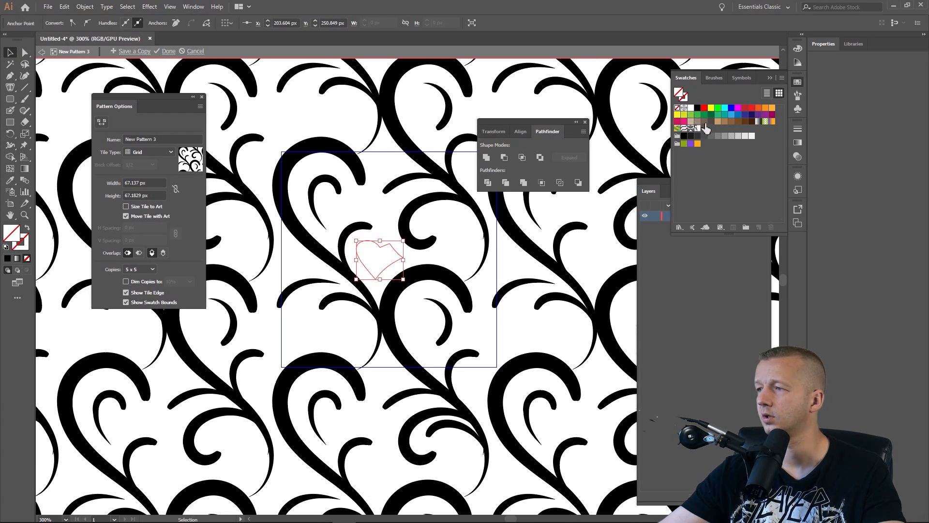
pyautogui.click(781, 78)
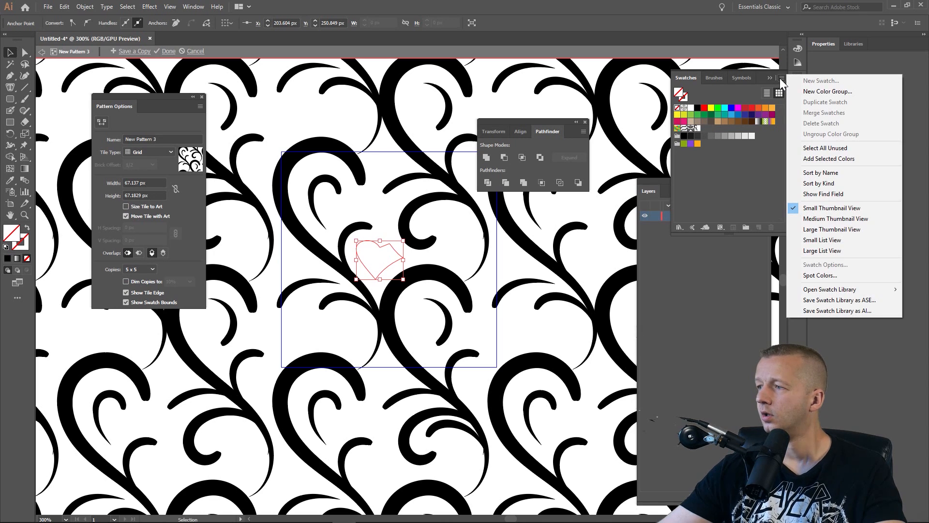
pyautogui.moveTo(823, 286)
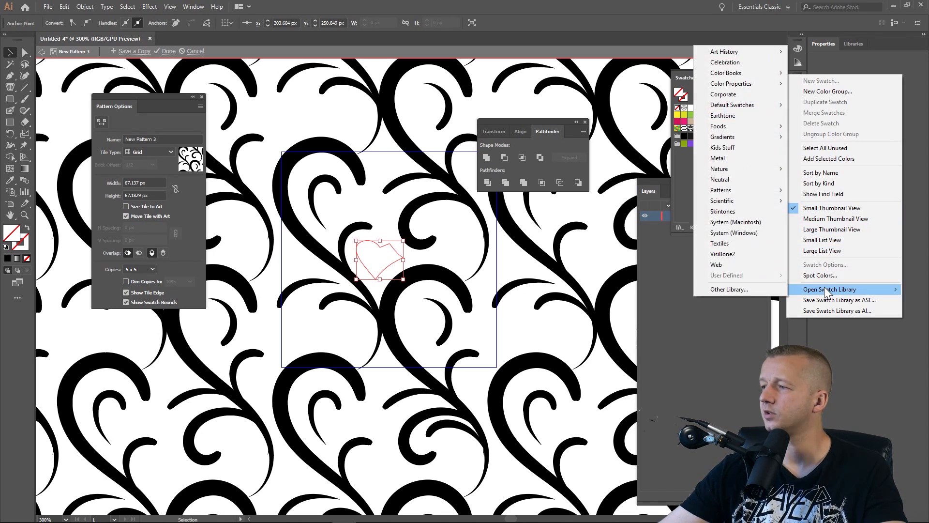
pyautogui.moveTo(727, 194)
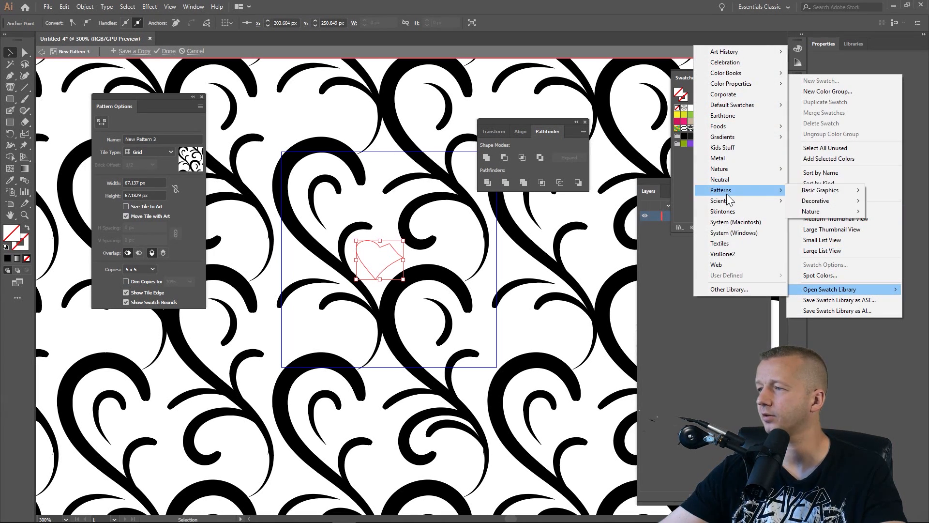
pyautogui.moveTo(820, 189)
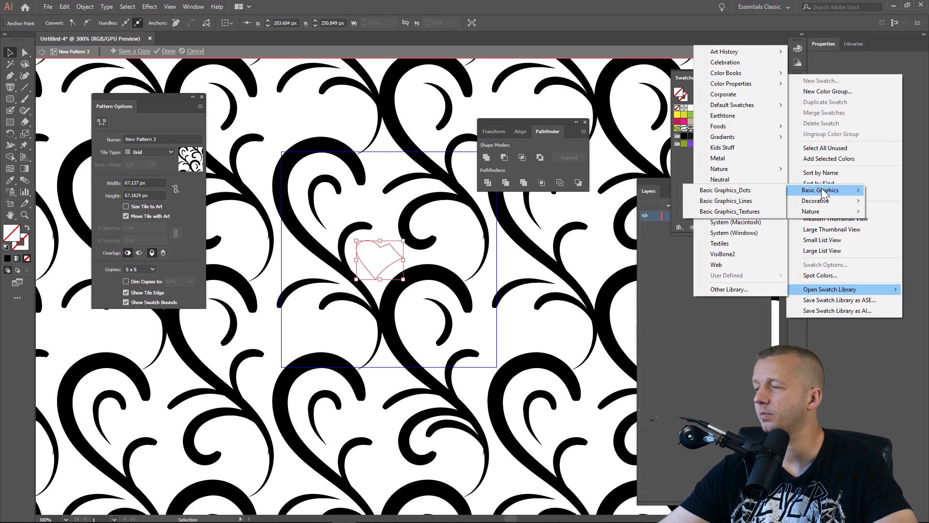
pyautogui.click(744, 191)
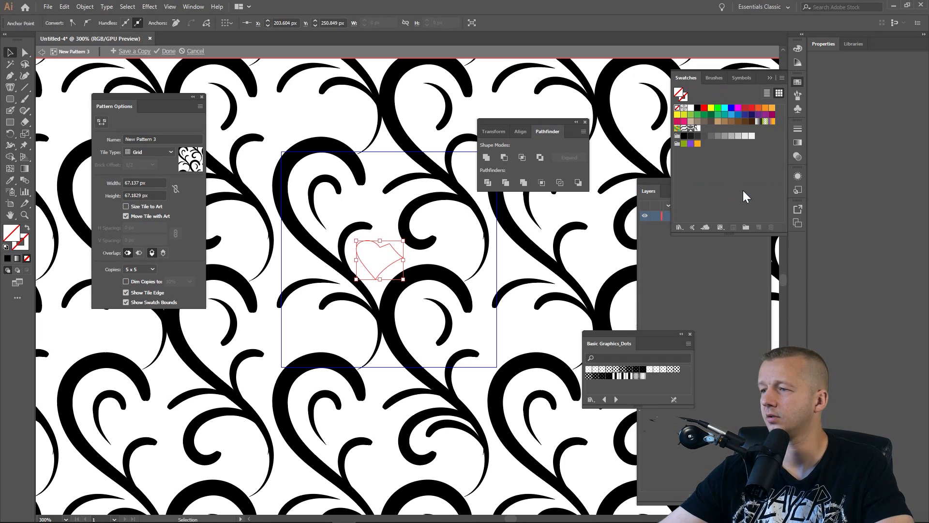
# Try several dot patterns as the heart-like path's fill and keep the last swatch of the Basic Graphics_Dots library.
pyautogui.click(596, 370)
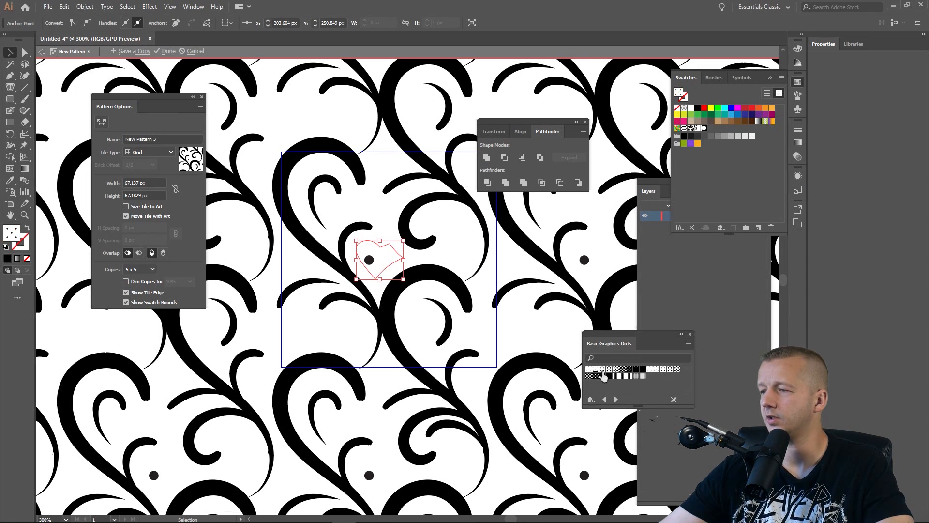
pyautogui.click(590, 370)
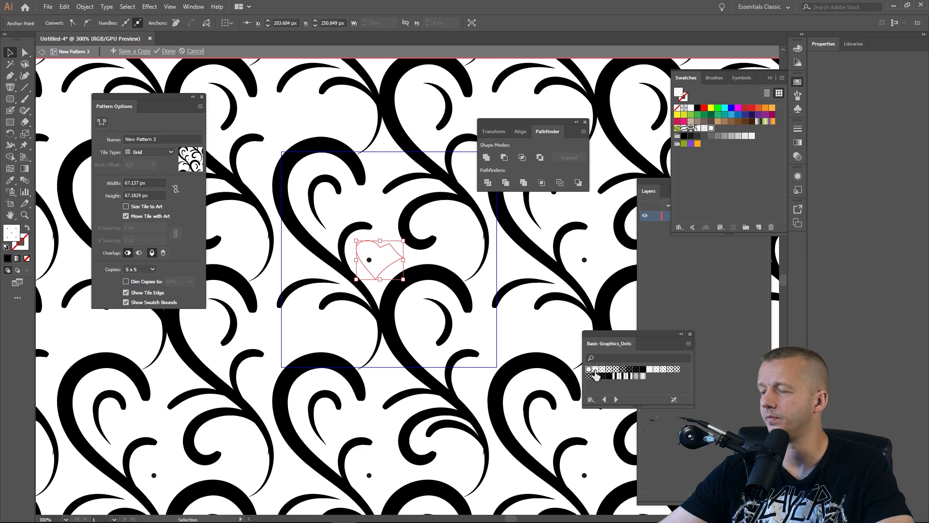
pyautogui.click(649, 371)
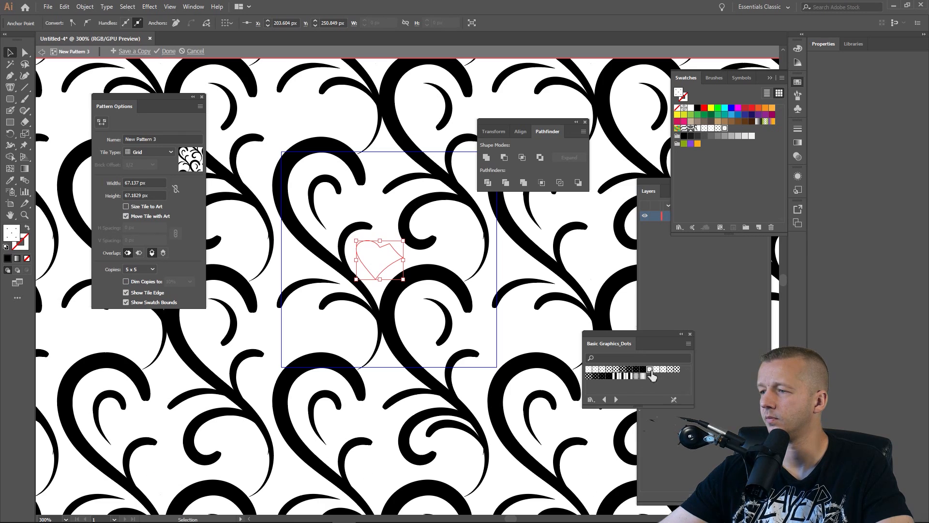
pyautogui.click(590, 370)
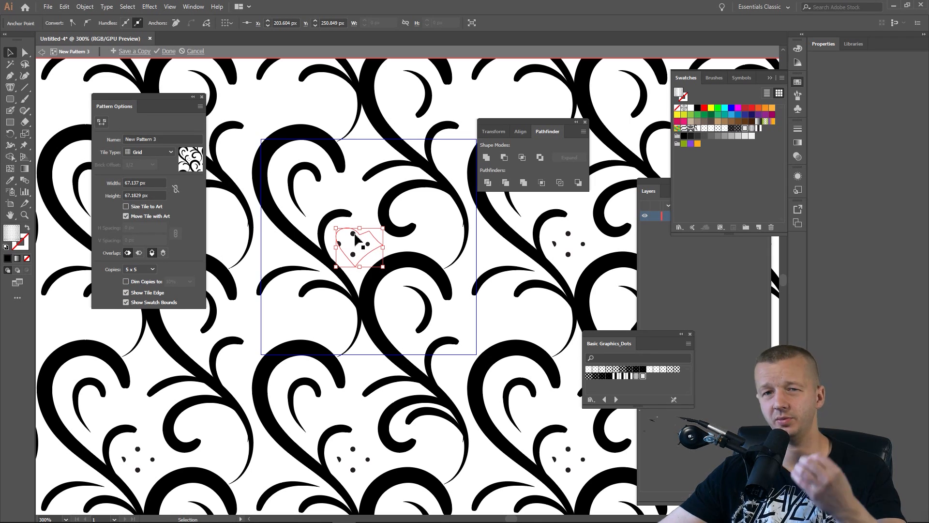
# Scale only the pattern fill of the heart-like path to 30% horizontally and vertically, leaving the object's own size out of the transform.
pyautogui.click(85, 7)
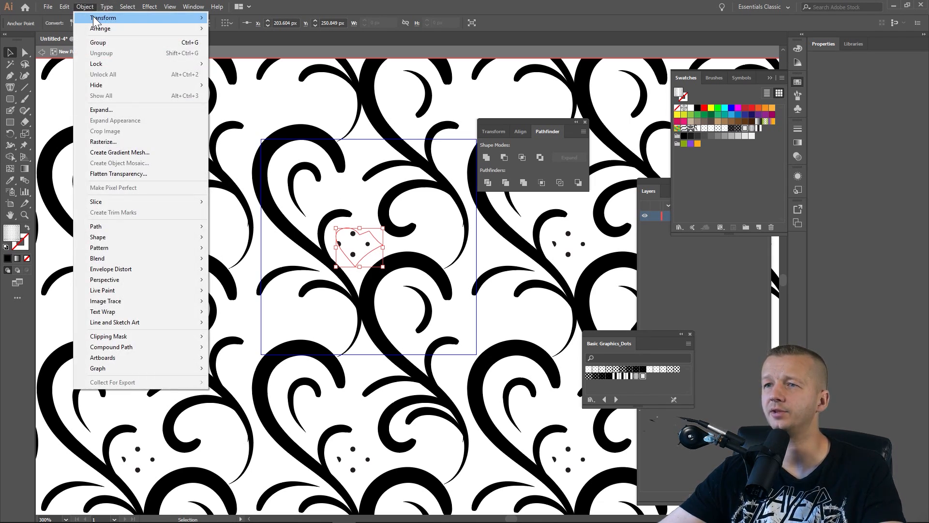
pyautogui.moveTo(95, 18)
pyautogui.click(231, 64)
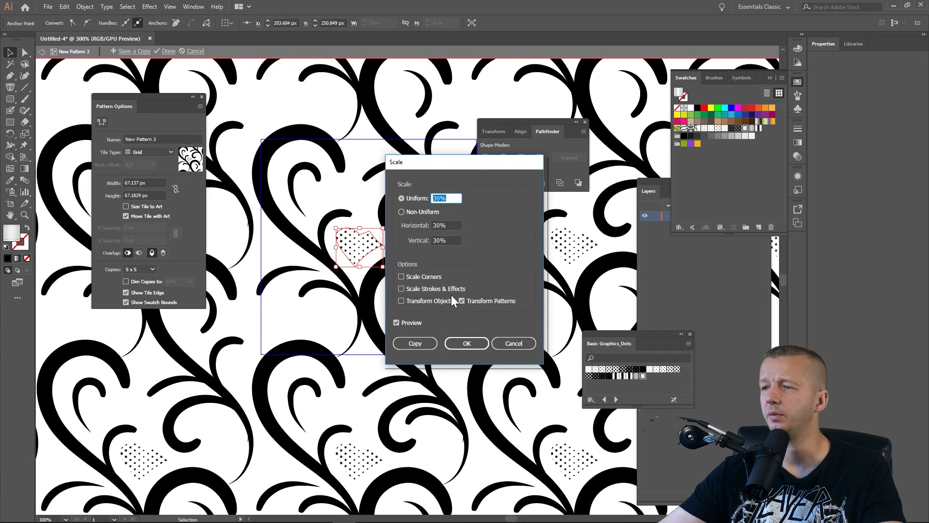
pyautogui.click(451, 298)
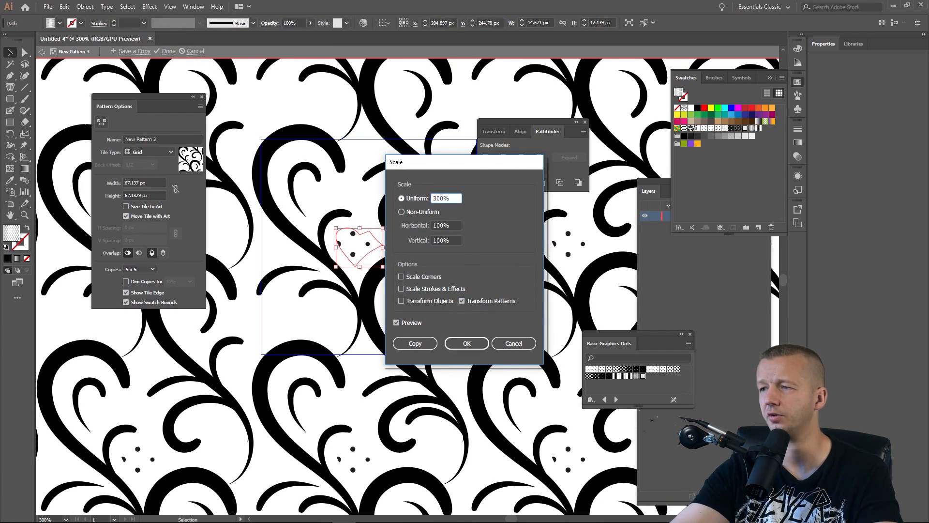
pyautogui.click(455, 226)
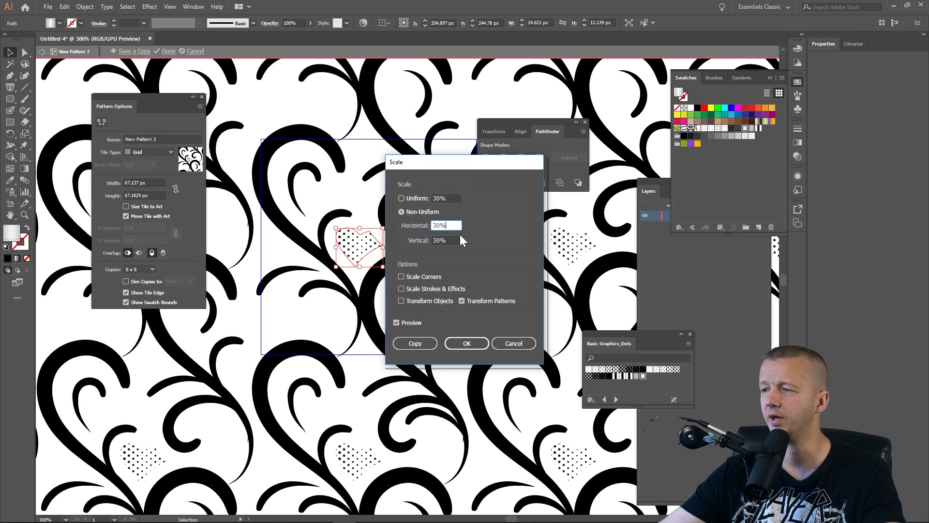
pyautogui.click(467, 344)
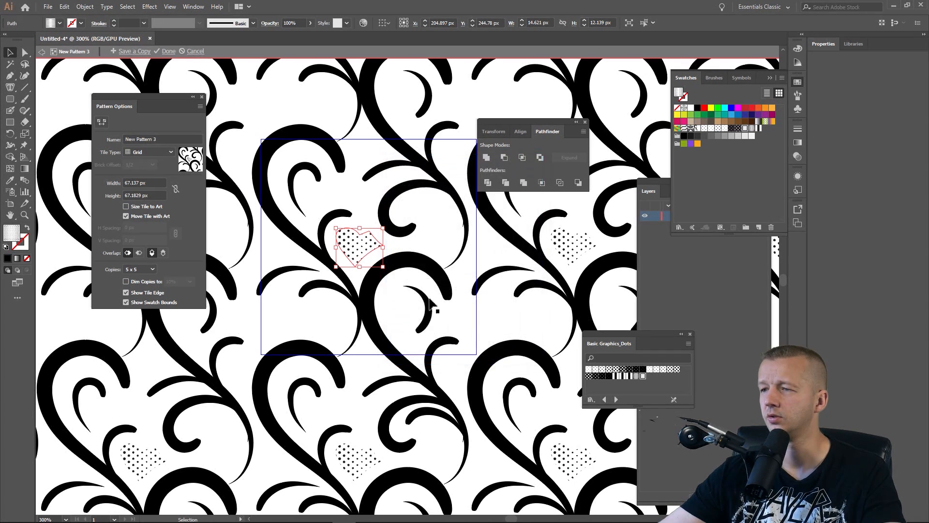
pyautogui.scroll(-2, 397, 266)
pyautogui.click(415, 249)
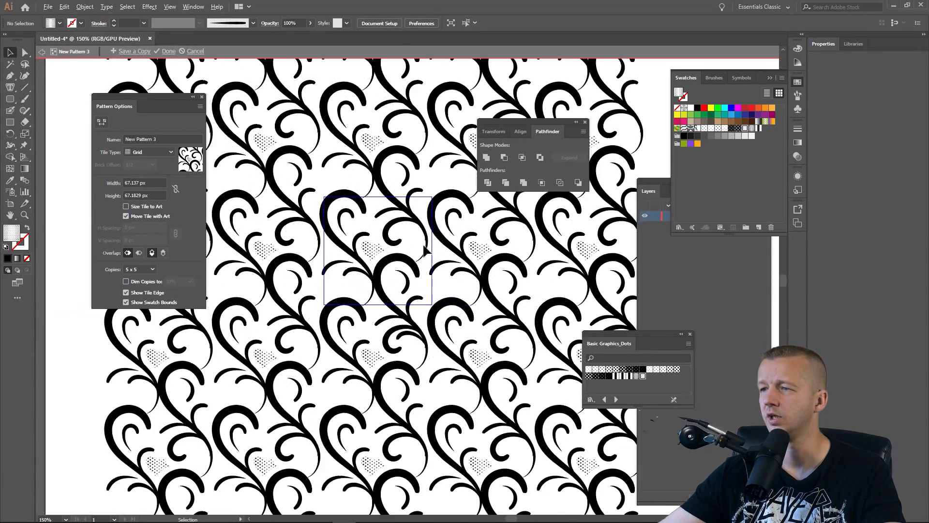
# Try several 10 dpi dot patterns as the heart-like path's fill and keep the 10 dpi 30% swatch.
pyautogui.scroll(2, 425, 249)
pyautogui.click(340, 249)
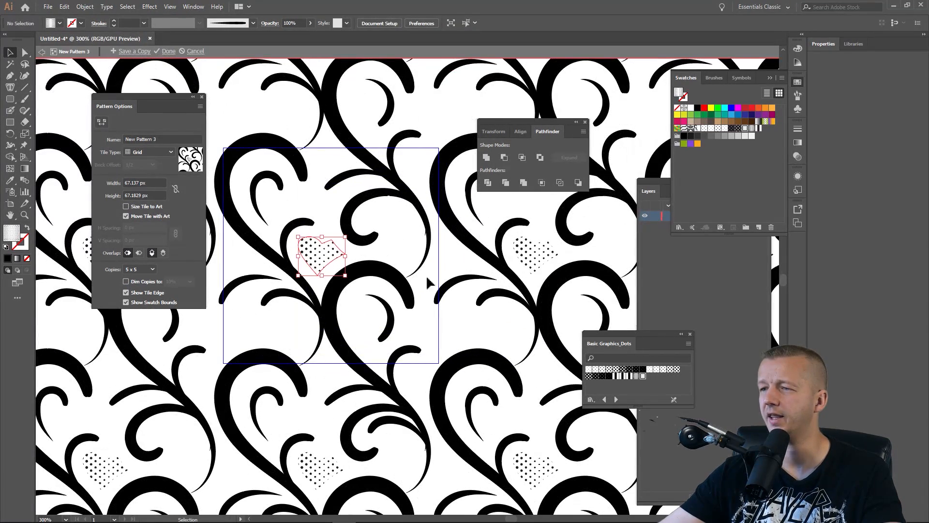
pyautogui.click(595, 370)
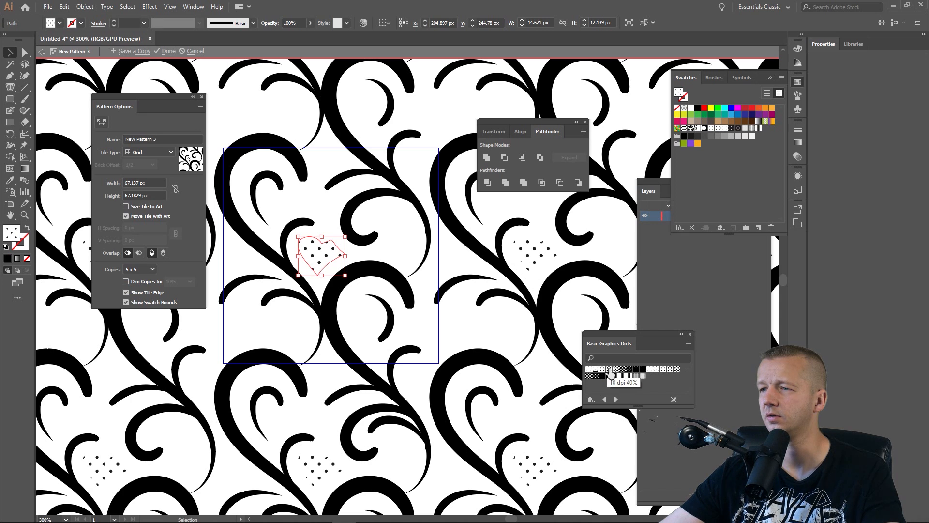
pyautogui.click(610, 371)
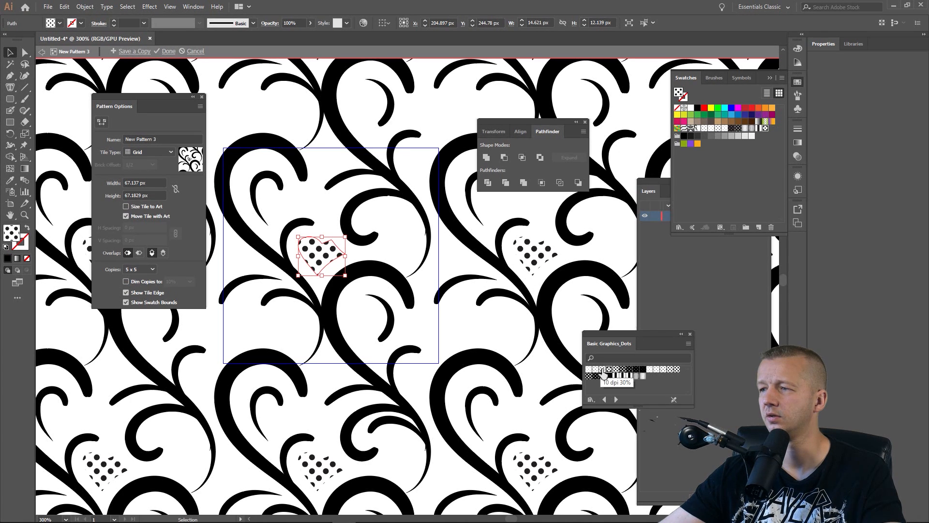
pyautogui.click(597, 370)
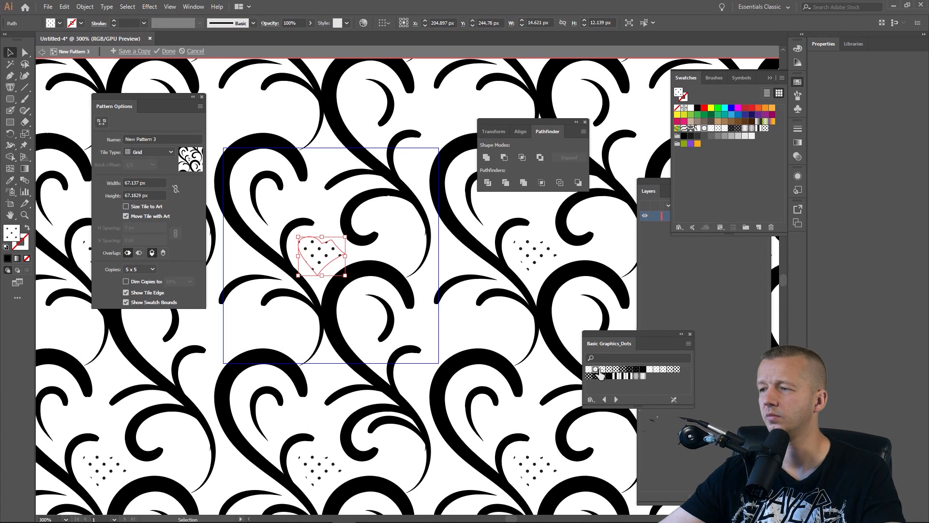
pyautogui.scroll(-2, 271, 249)
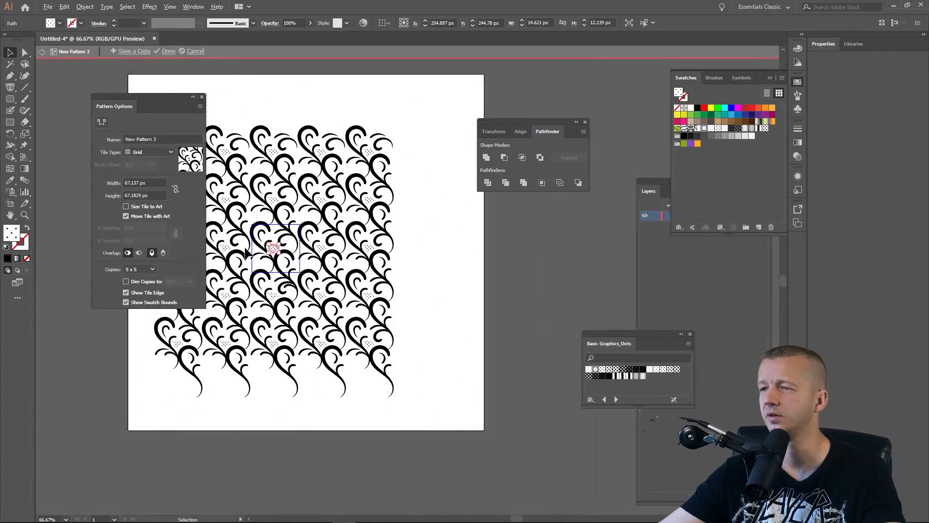
pyautogui.scroll(3, 247, 251)
pyautogui.click(602, 370)
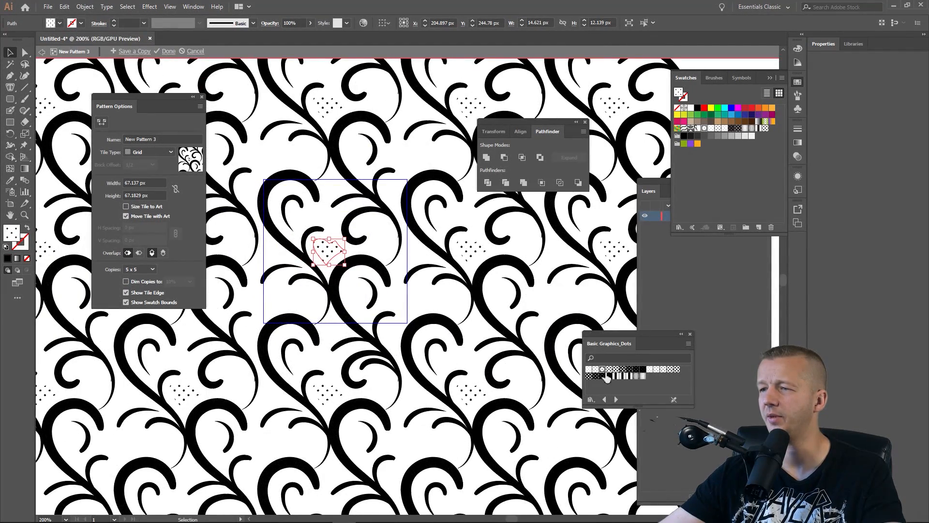
pyautogui.scroll(-3, 353, 279)
pyautogui.scroll(3, 344, 289)
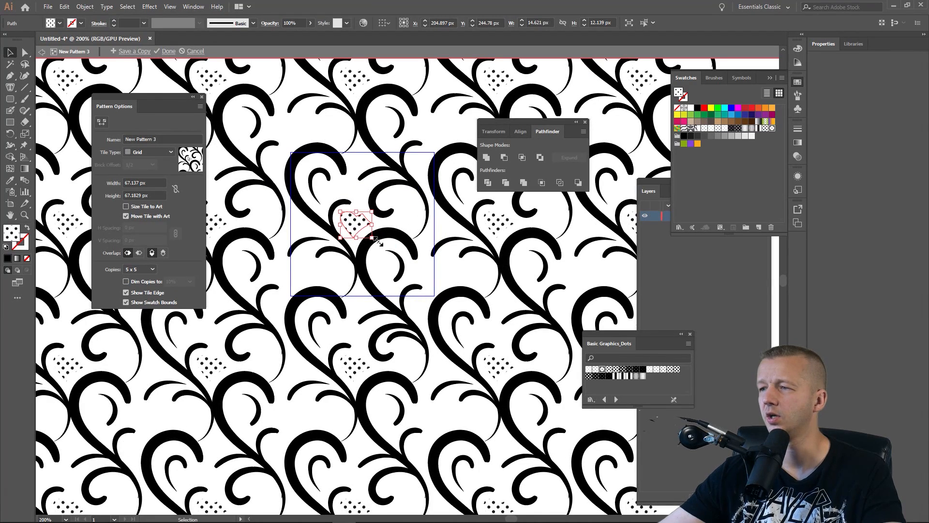
pyautogui.click(354, 196)
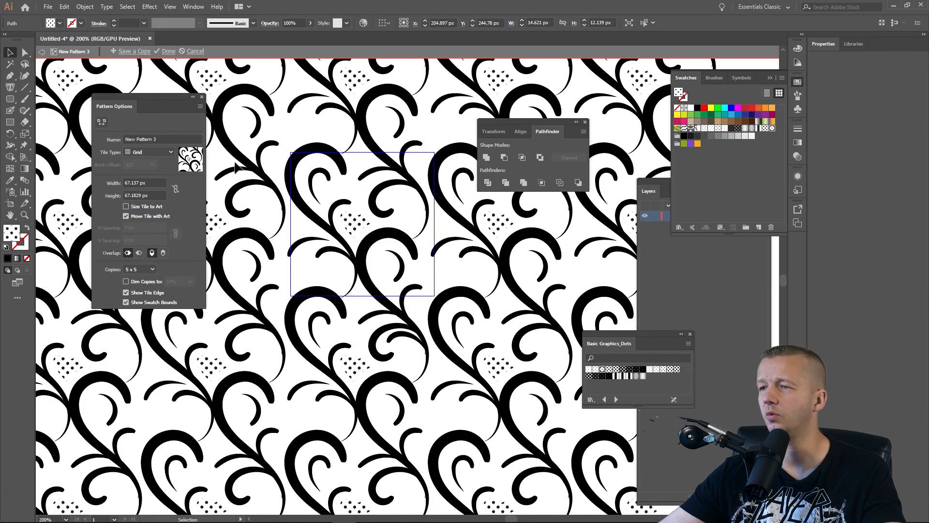
# Draw a closed curved path with the Pen tool and dot-pattern fill inside the large curl of the tile's upper-right branch.
pyautogui.click(9, 76)
pyautogui.scroll(3, 416, 223)
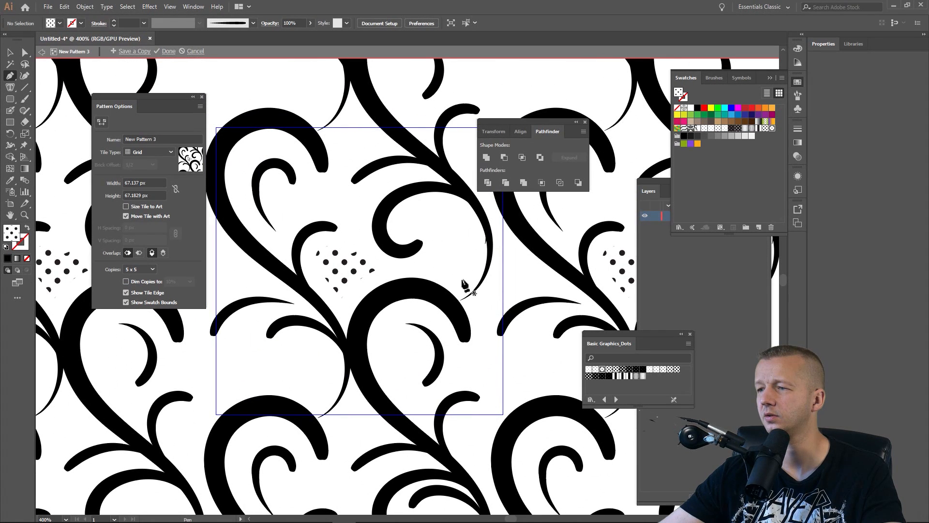
pyautogui.click(460, 279)
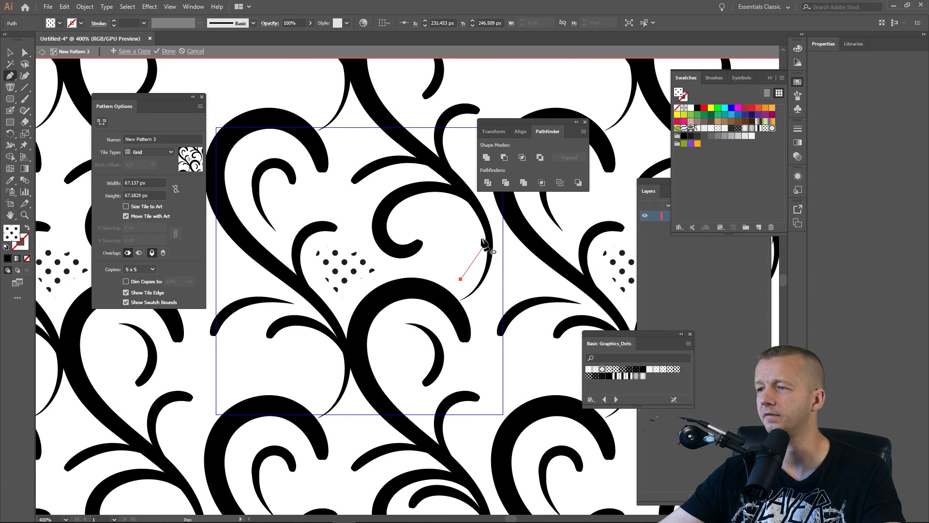
pyautogui.moveTo(471, 246); pyautogui.dragTo(470, 222)
pyautogui.moveTo(412, 212); pyautogui.dragTo(405, 216)
pyautogui.click(410, 225)
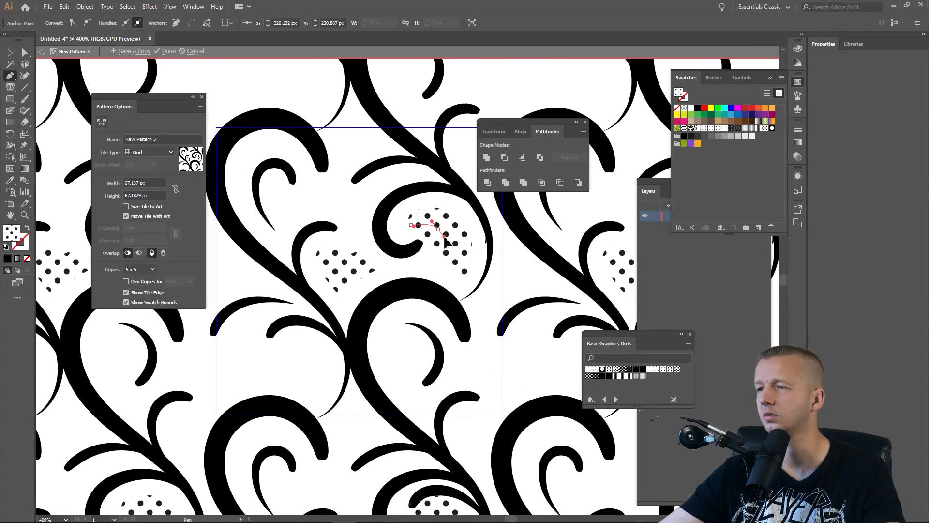
pyautogui.click(434, 258)
pyautogui.click(425, 266)
pyautogui.moveTo(460, 280); pyautogui.dragTo(476, 292)
# Add a dot-filled Pen path under the tile's lower-left branches and a small dot-filled ellipse inside the lower-right loop.
pyautogui.moveTo(344, 196); pyautogui.dragTo(401, 138)
pyautogui.press('l')
pyautogui.press('p')
pyautogui.click(378, 331)
pyautogui.moveTo(356, 289); pyautogui.dragTo(330, 305)
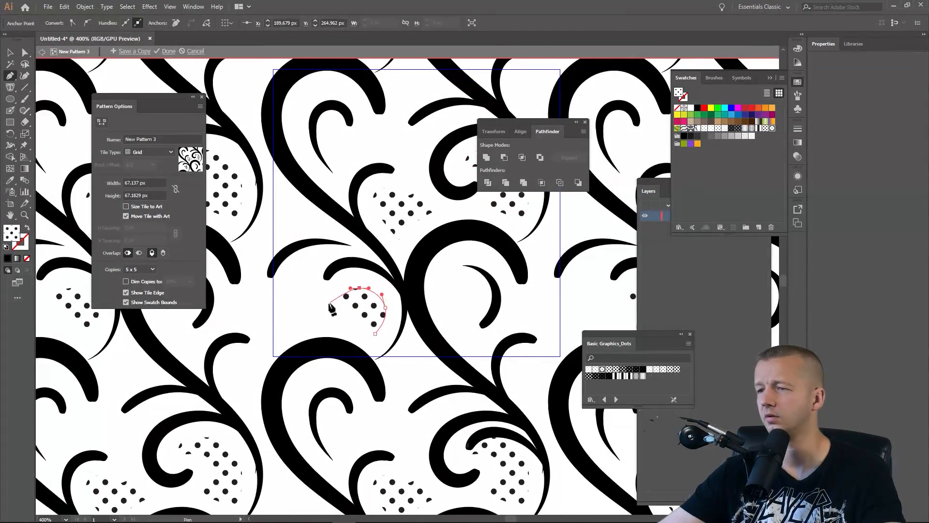
pyautogui.click(286, 317)
pyautogui.click(378, 333)
pyautogui.press('v')
pyautogui.scroll(-4, 371, 307)
pyautogui.scroll(2, 401, 269)
pyautogui.scroll(-3, 431, 216)
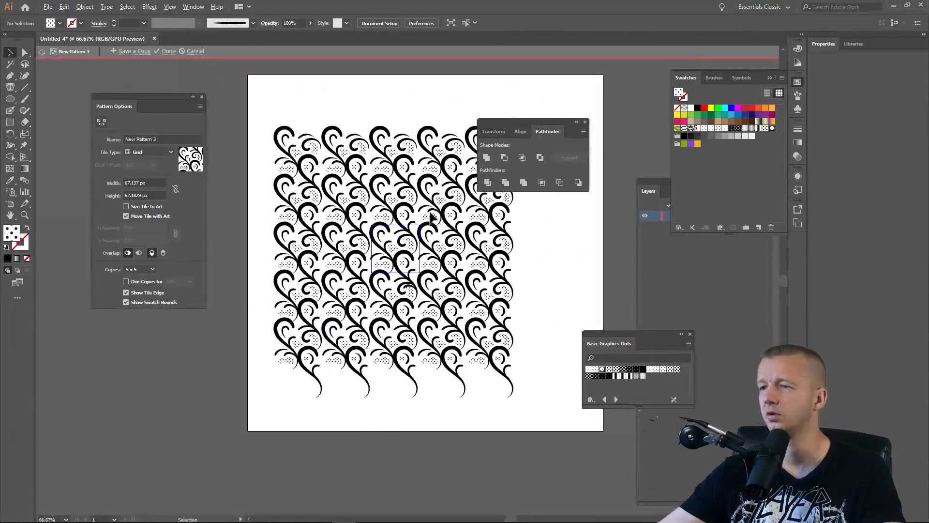
pyautogui.scroll(1, 456, 219)
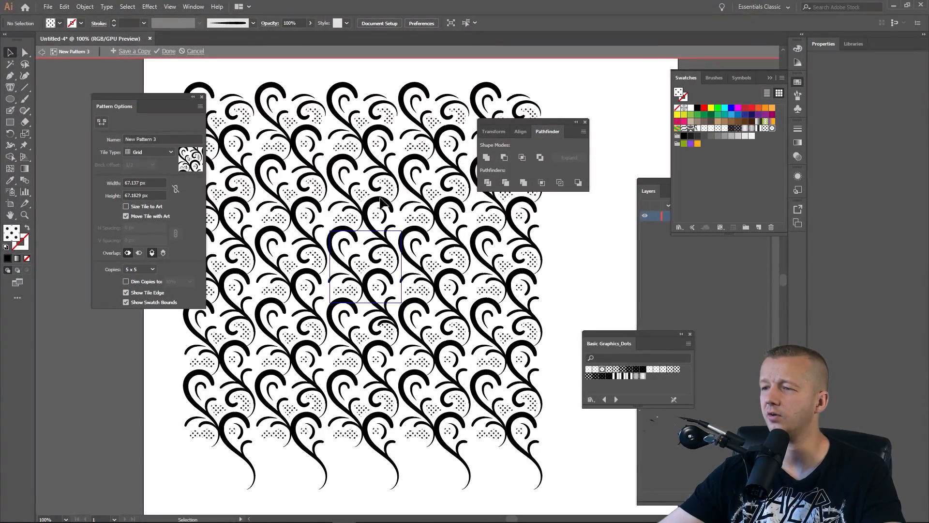
# Stay in pattern editing mode, outline the strokes of all the tile's artwork and expand it, including the dot-pattern fills.
pyautogui.click(168, 51)
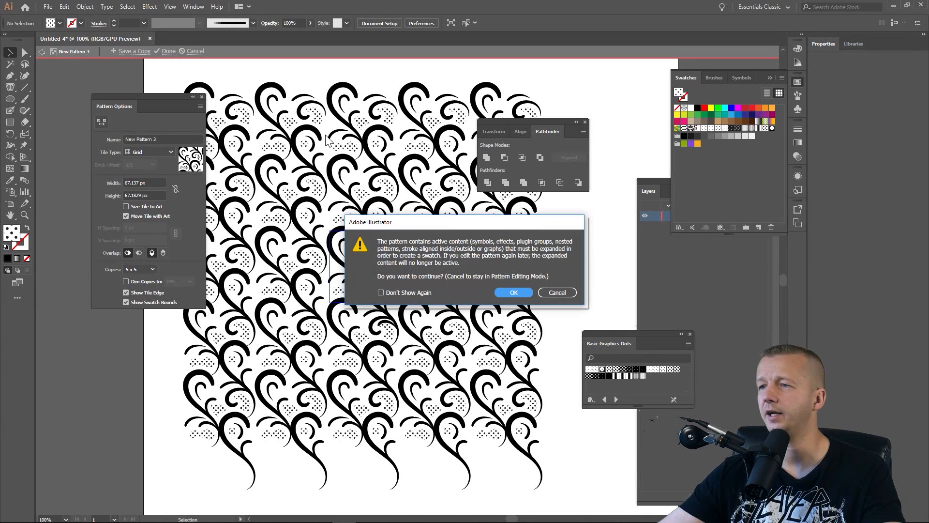
pyautogui.click(549, 292)
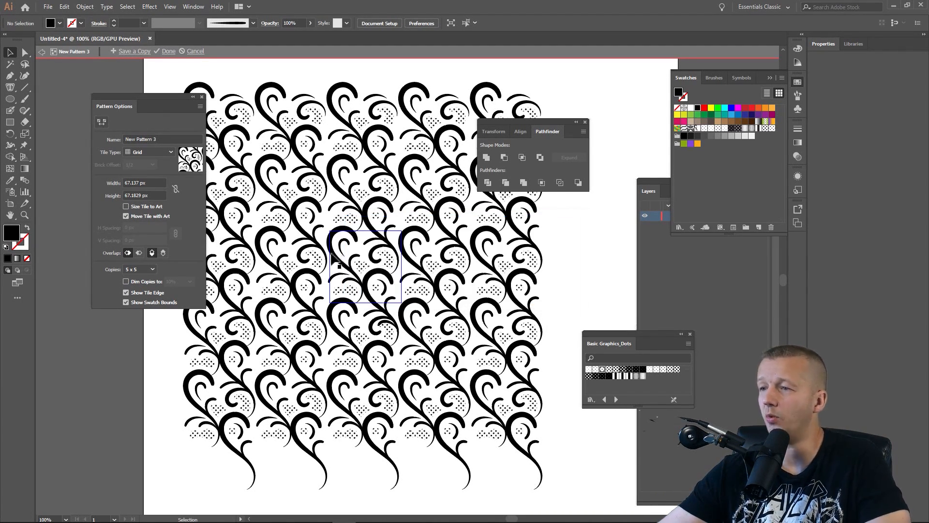
pyautogui.hotkey('ctrl', 'a')
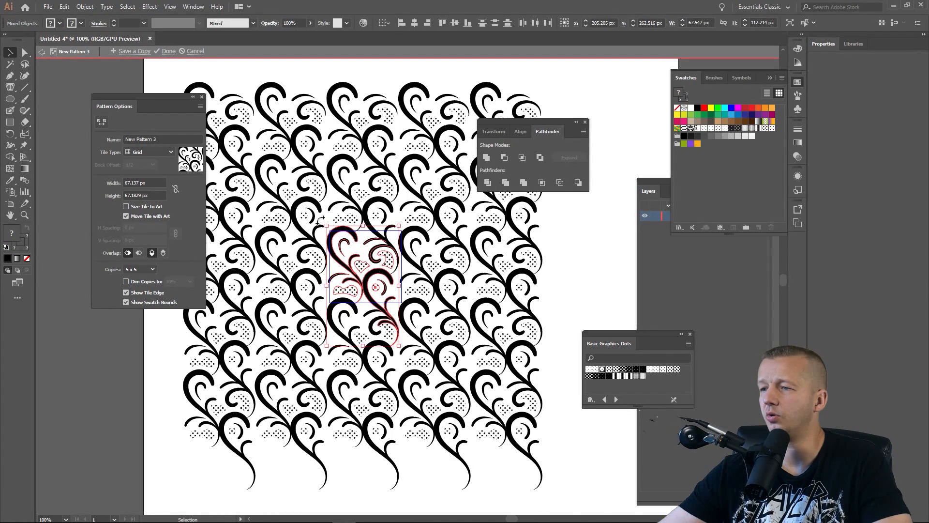
pyautogui.click(89, 9)
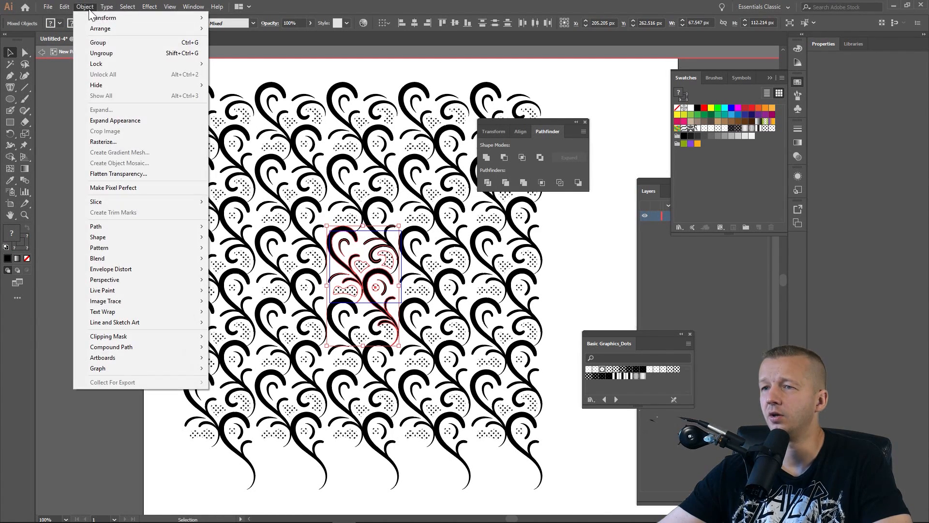
pyautogui.moveTo(128, 227)
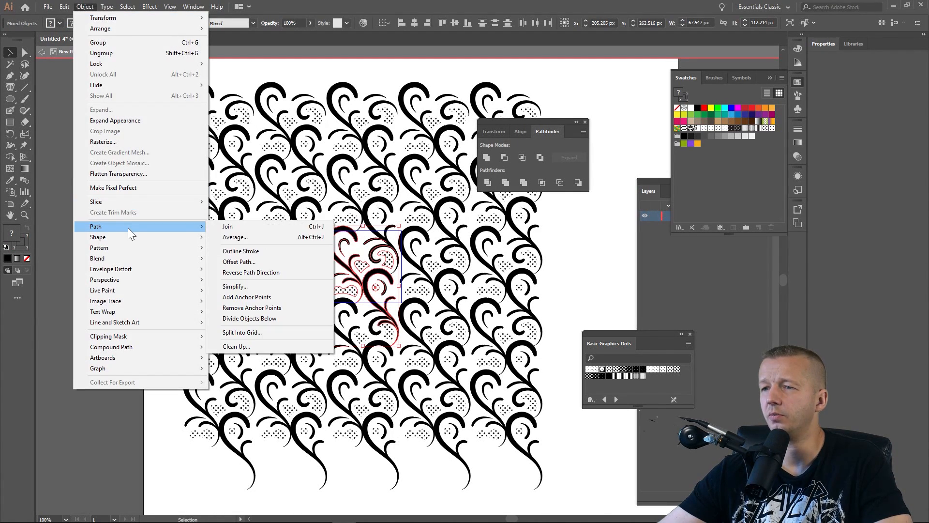
pyautogui.click(237, 252)
pyautogui.click(86, 6)
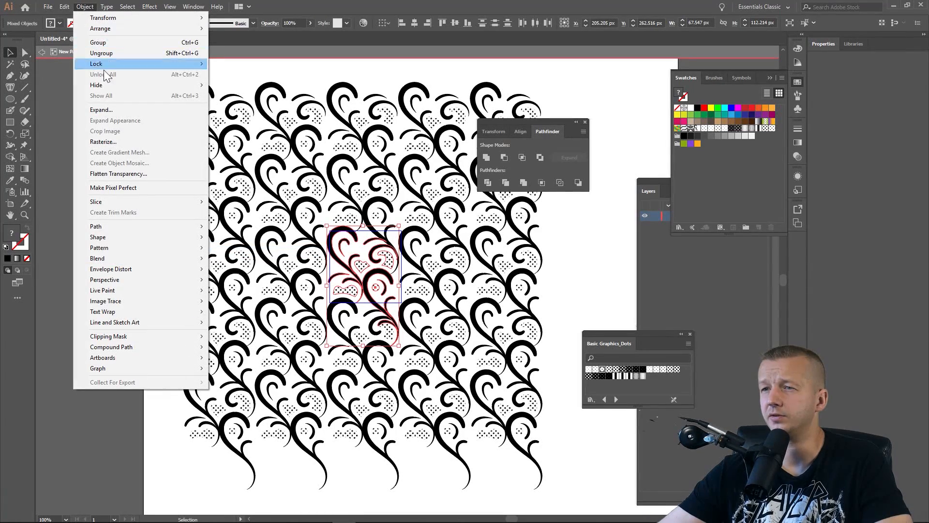
pyautogui.click(102, 110)
pyautogui.click(440, 321)
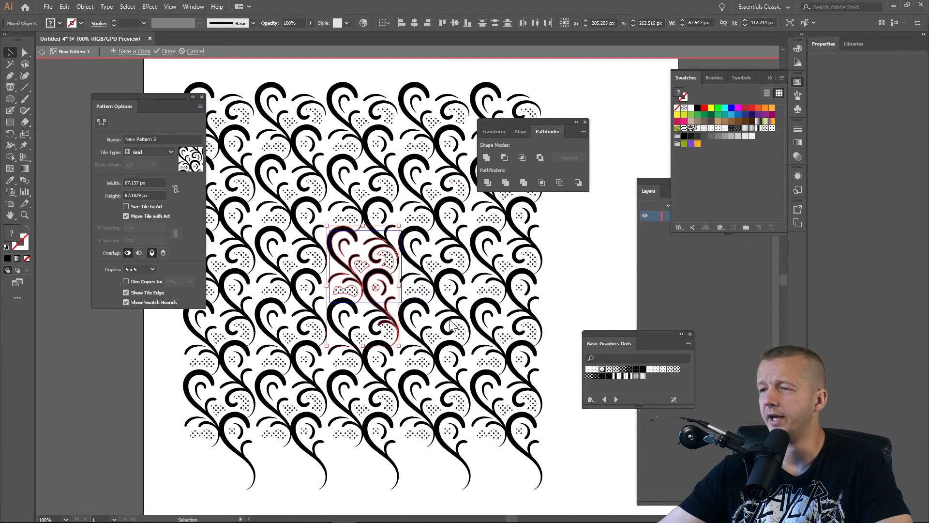
pyautogui.click(424, 252)
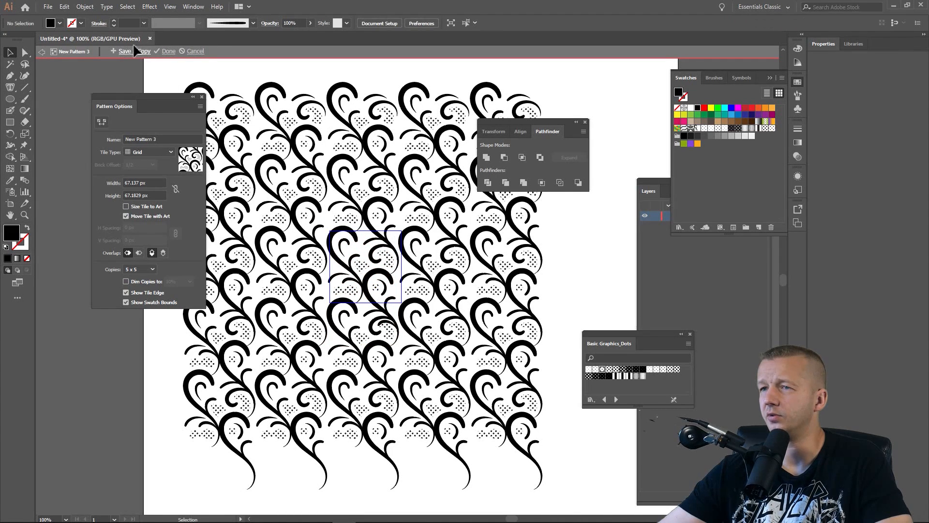
# Finish editing the pattern and delete the leftover scroll artwork and its square from the artboard.
pyautogui.click(168, 51)
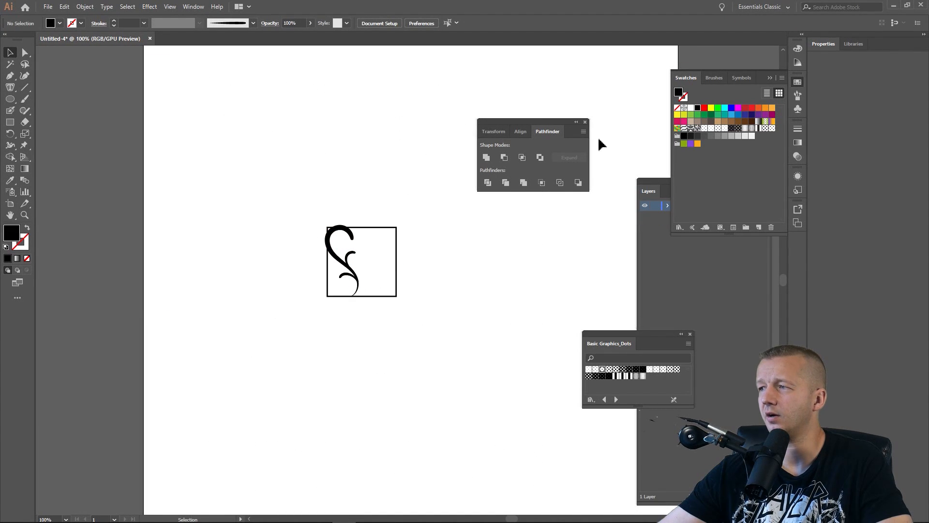
pyautogui.moveTo(311, 183); pyautogui.dragTo(415, 311)
pyautogui.press('Delete')
pyautogui.click(323, 188)
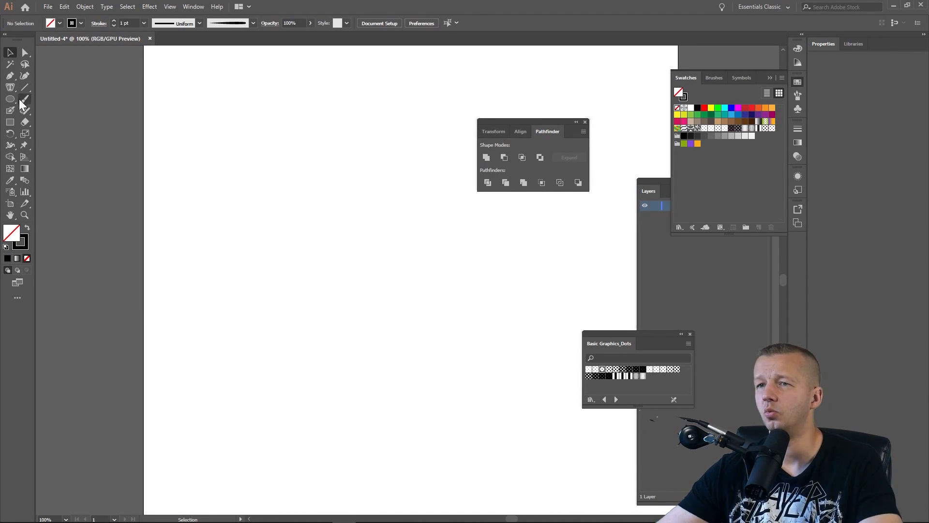
# Draw a rectangle about 295 x 242 px on the empty artboard, remove its stroke and fill it with the New Pattern 3 swatch.
pyautogui.click(10, 99)
pyautogui.moveTo(237, 140)
pyautogui.mouseDown()
pyautogui.moveTo(502, 313)
pyautogui.moveTo(553, 399)
pyautogui.mouseUp()
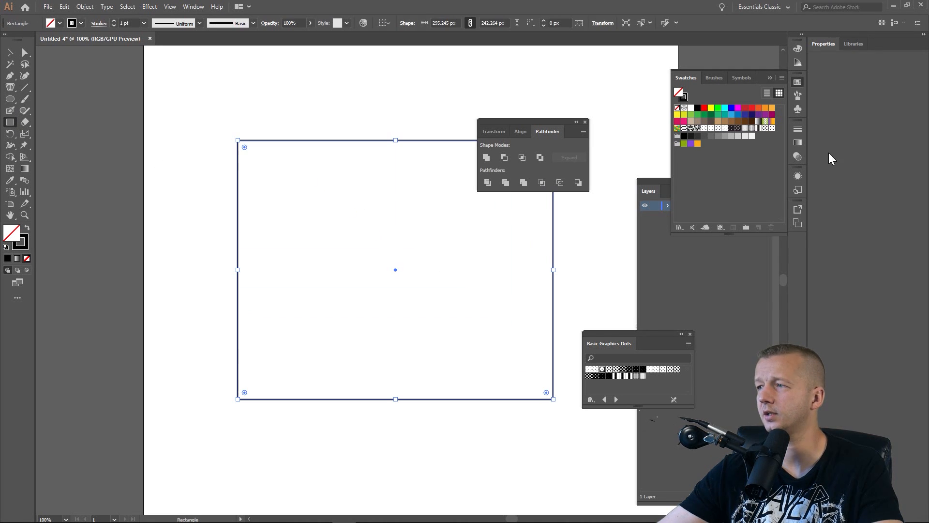
pyautogui.click(684, 98)
pyautogui.click(677, 107)
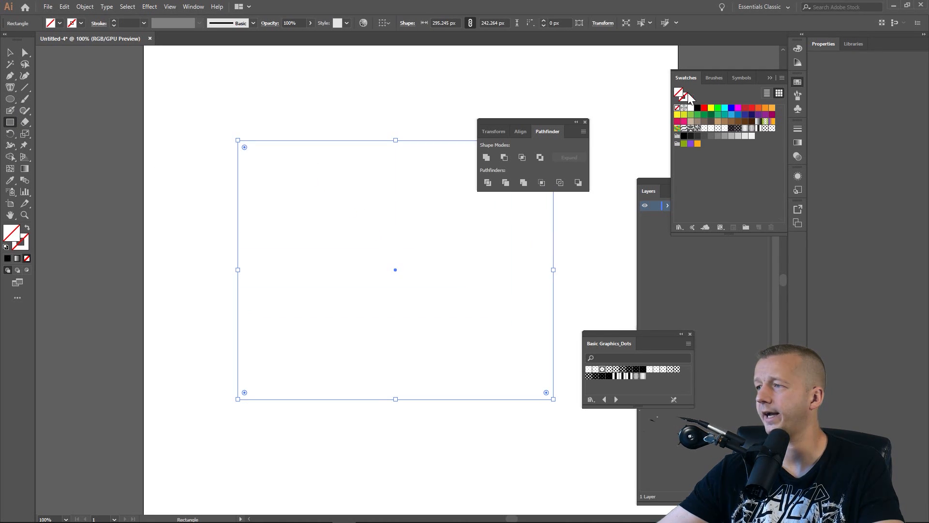
pyautogui.click(700, 132)
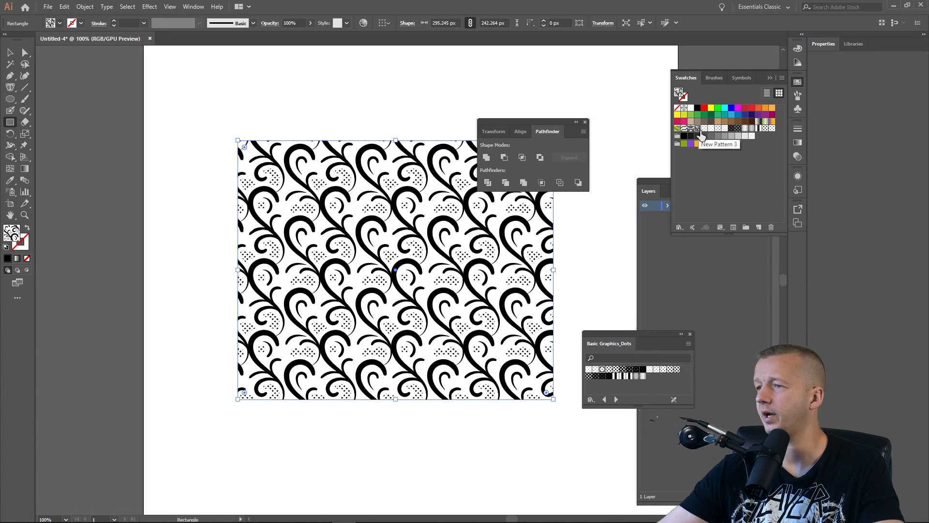
pyautogui.hotkey('ctrl', '-')
pyautogui.hotkey('ctrl', '-')
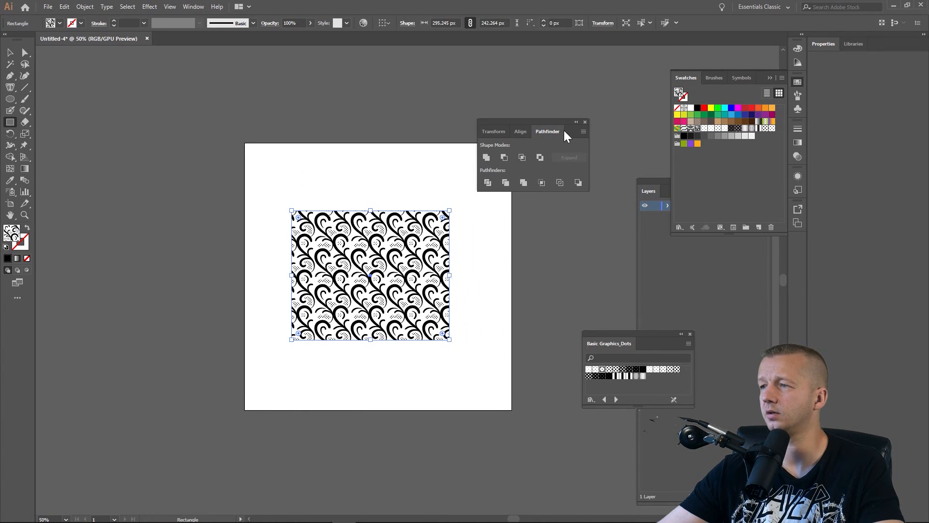
pyautogui.moveTo(551, 124); pyautogui.dragTo(613, 57)
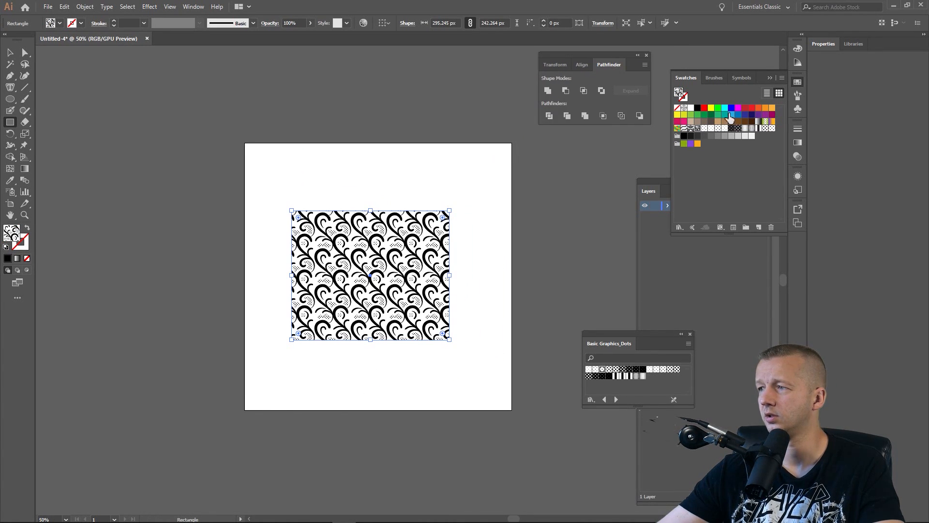
# Try the earlier line pattern swatches, including the scallop pattern, on the rectangle and reapply the dotted scroll pattern.
pyautogui.click(692, 130)
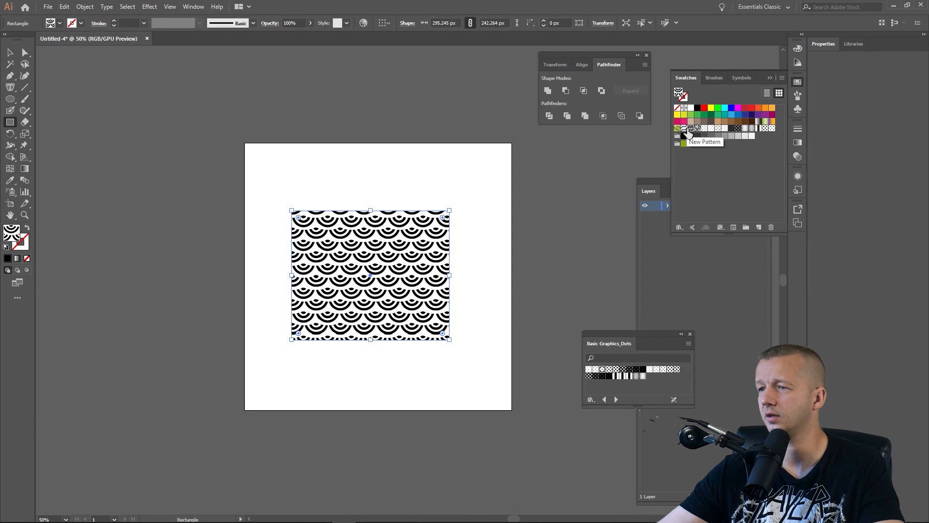
pyautogui.click(684, 128)
pyautogui.click(692, 129)
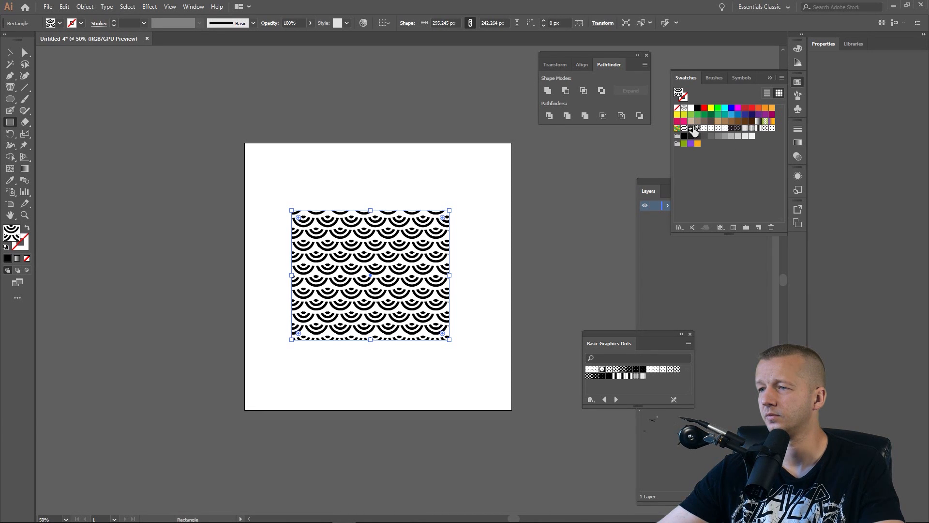
pyautogui.click(697, 128)
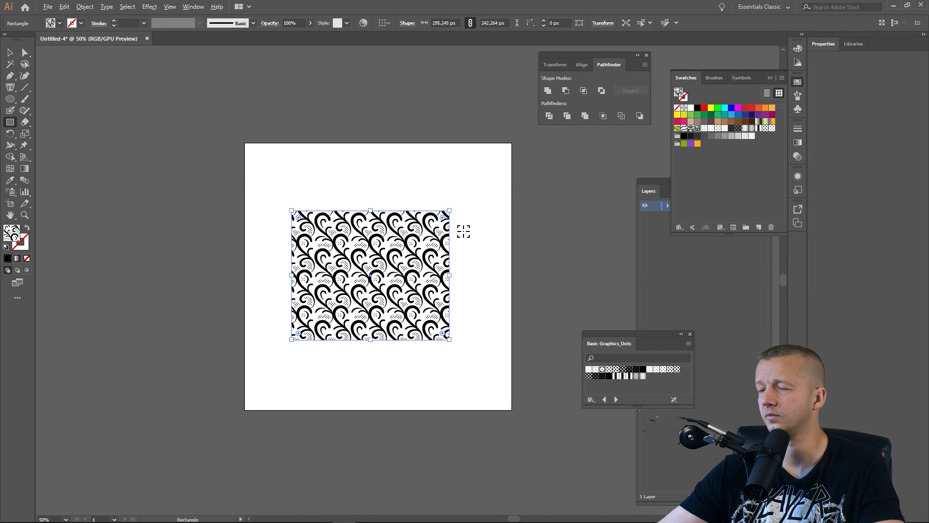
# Examine the dotted scroll pattern's repeats on the rectangle at 100% zoom and deselect the rectangle.
pyautogui.scroll(3, 462, 231)
pyautogui.moveTo(463, 231); pyautogui.dragTo(589, 135)
pyautogui.scroll(-1, 466, 216)
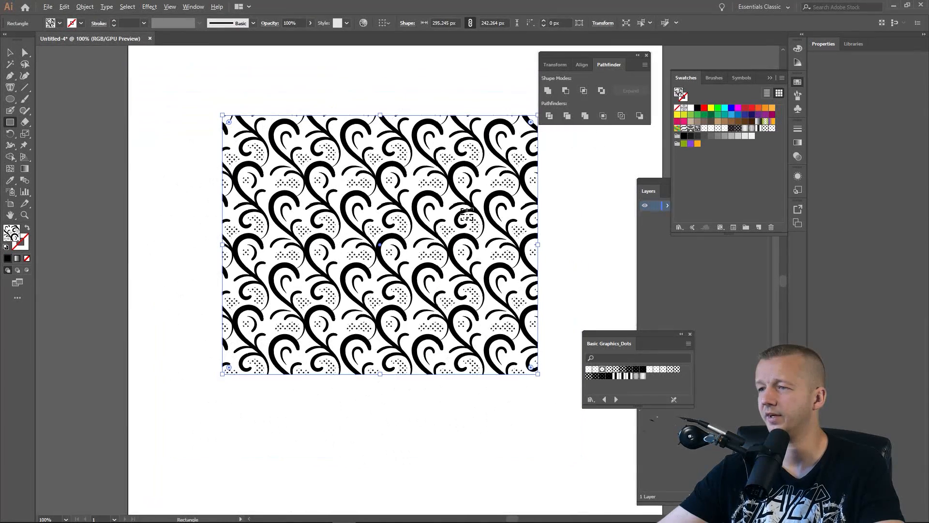
pyautogui.moveTo(404, 226); pyautogui.dragTo(378, 239)
pyautogui.scroll(-1, 378, 239)
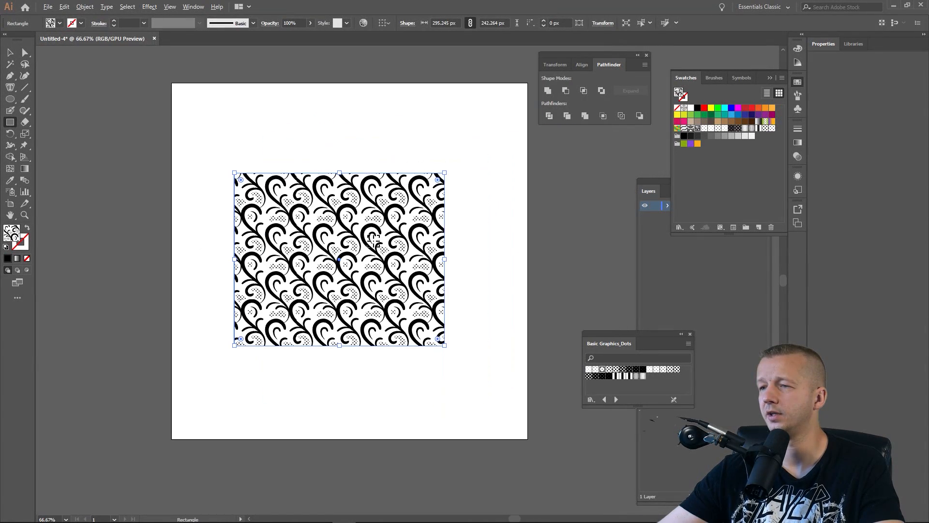
pyautogui.scroll(1, 380, 234)
pyautogui.press('v')
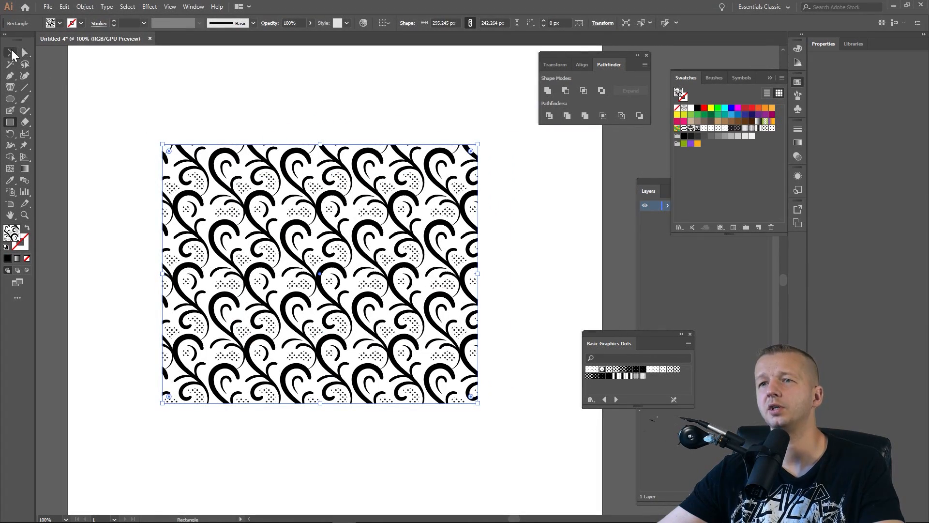
pyautogui.click(312, 121)
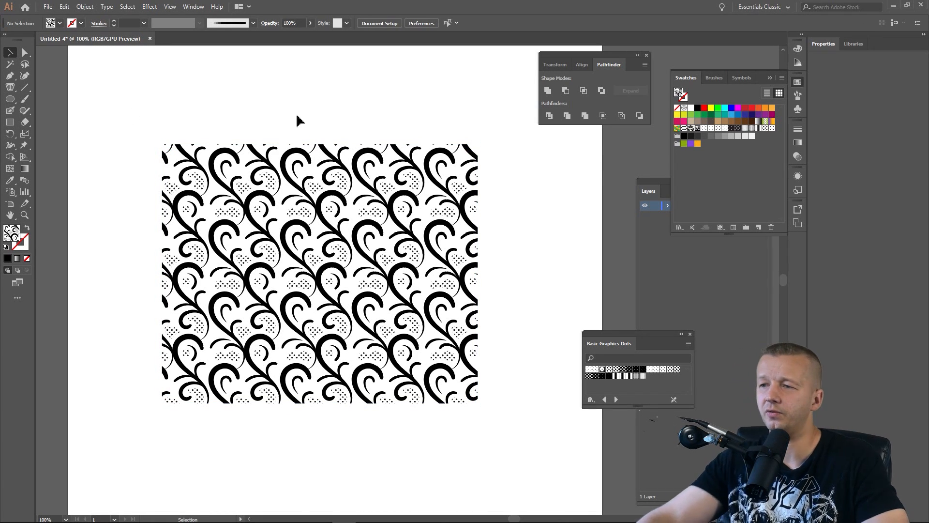